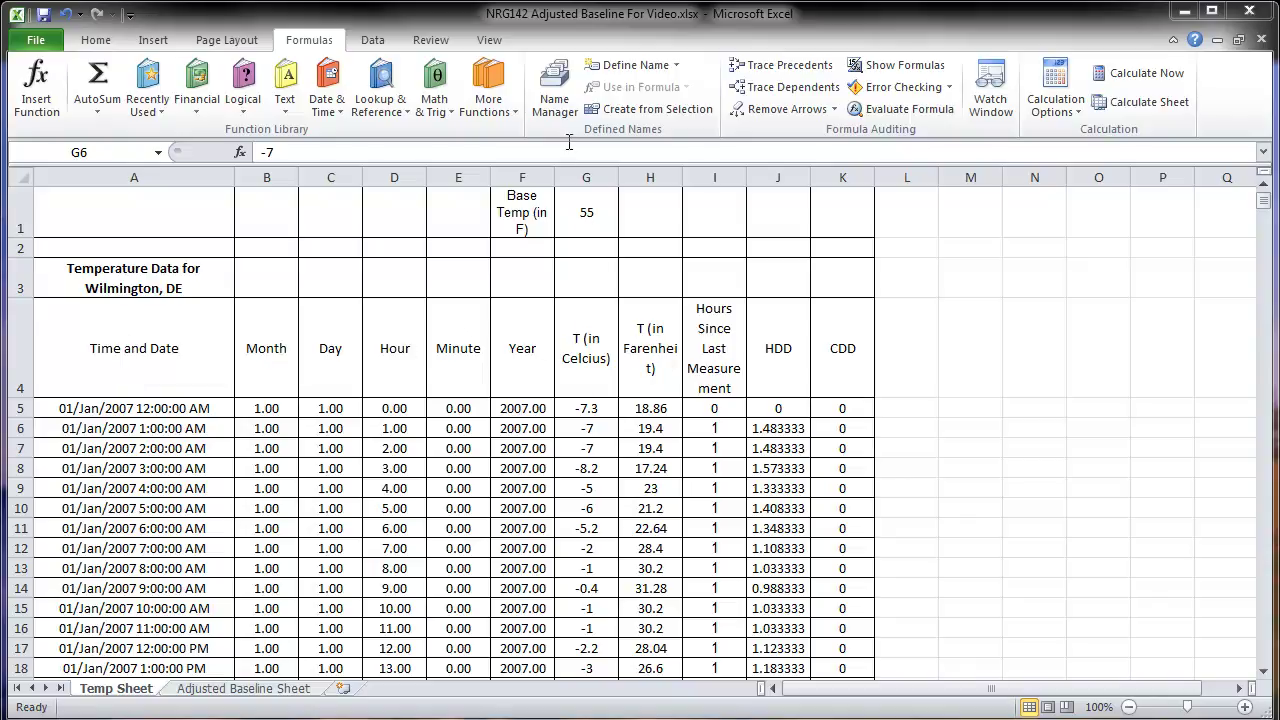
Step: Examine the Celsius value and the Fahrenheit, hours-since-last-measurement and HDD formulas in the first data rows of the Temp Sheet
{"action": "left_click", "coordinate": [582, 406]}
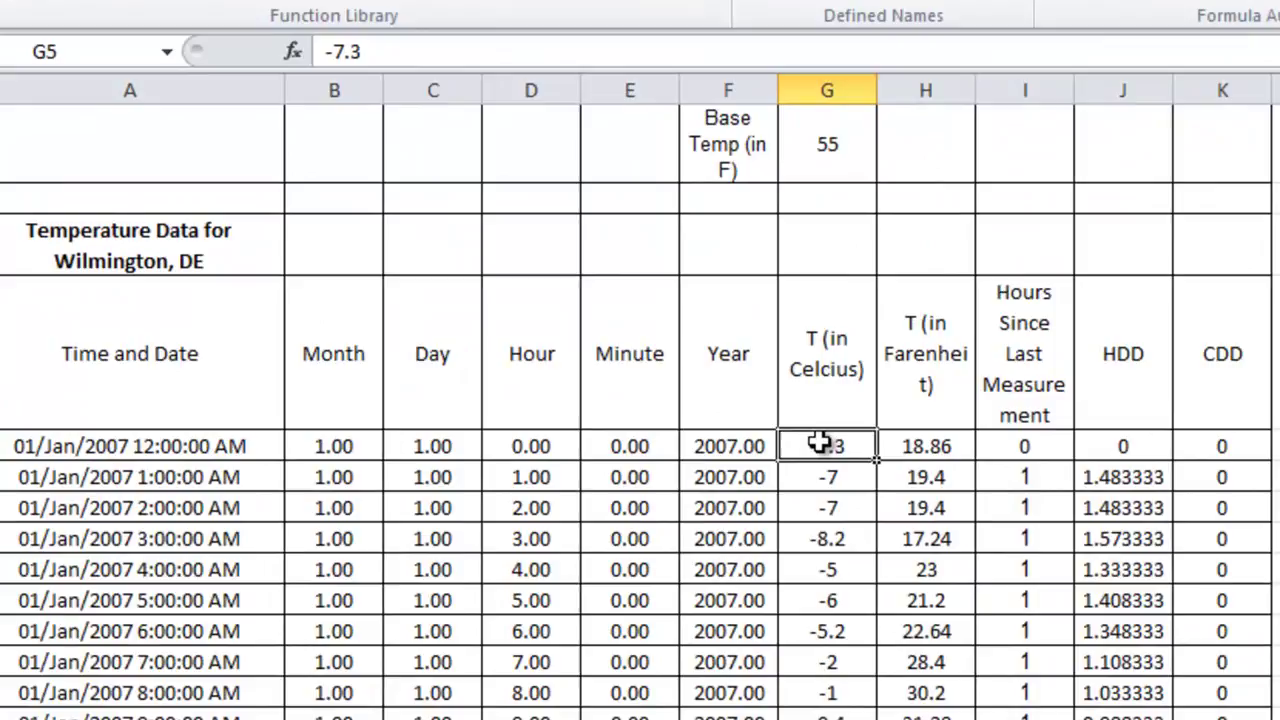
{"action": "left_click", "coordinate": [940, 449]}
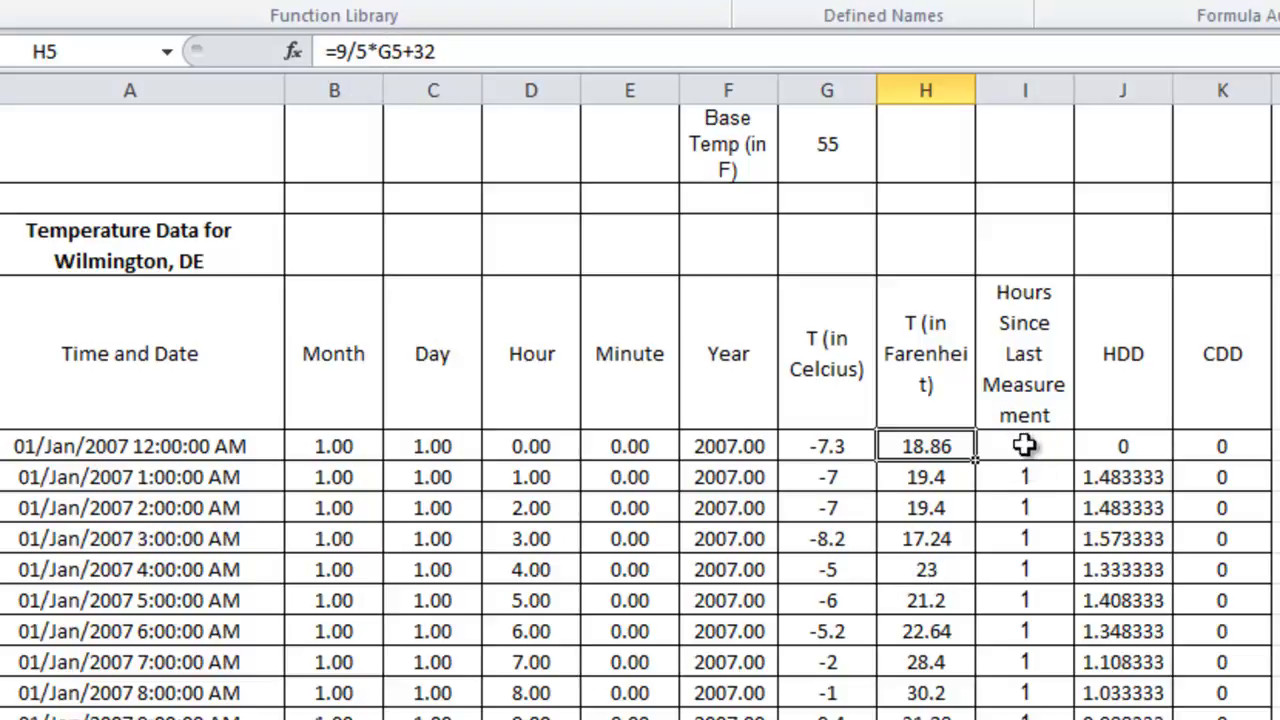
{"action": "left_click", "coordinate": [1022, 478]}
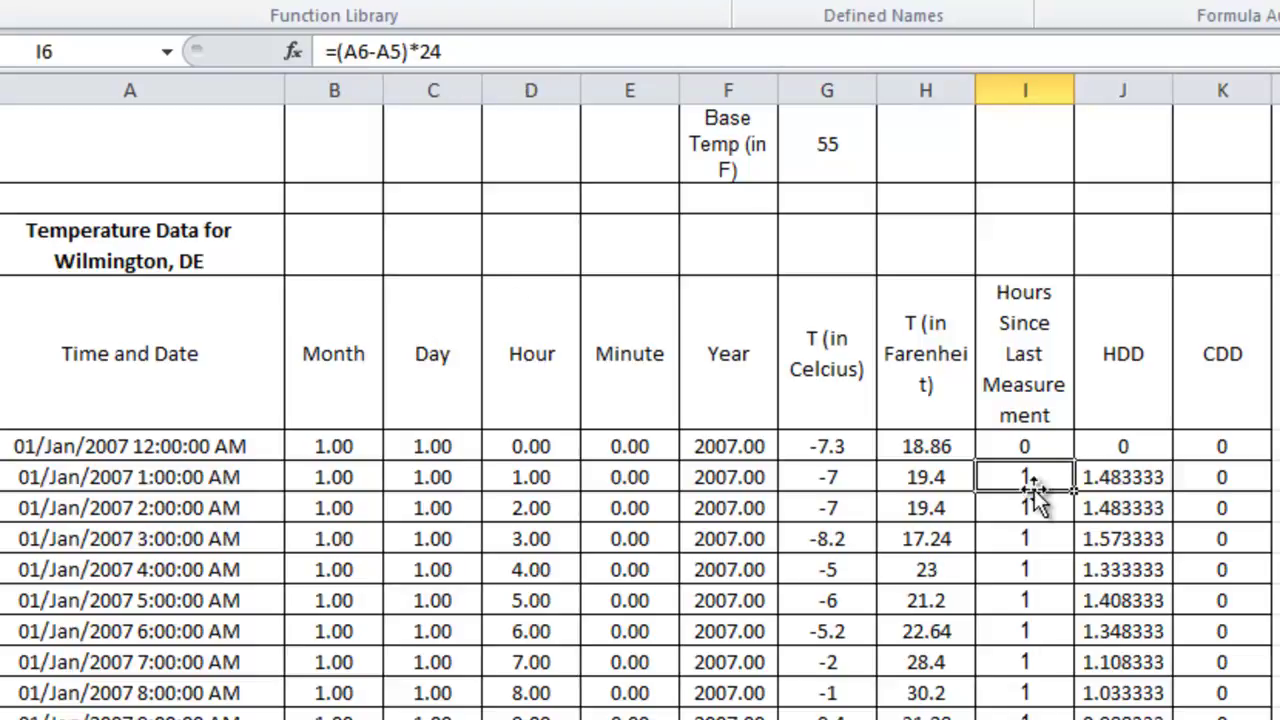
{"action": "scroll", "coordinate": [1008, 540], "scroll_direction": "down", "scroll_amount": 2}
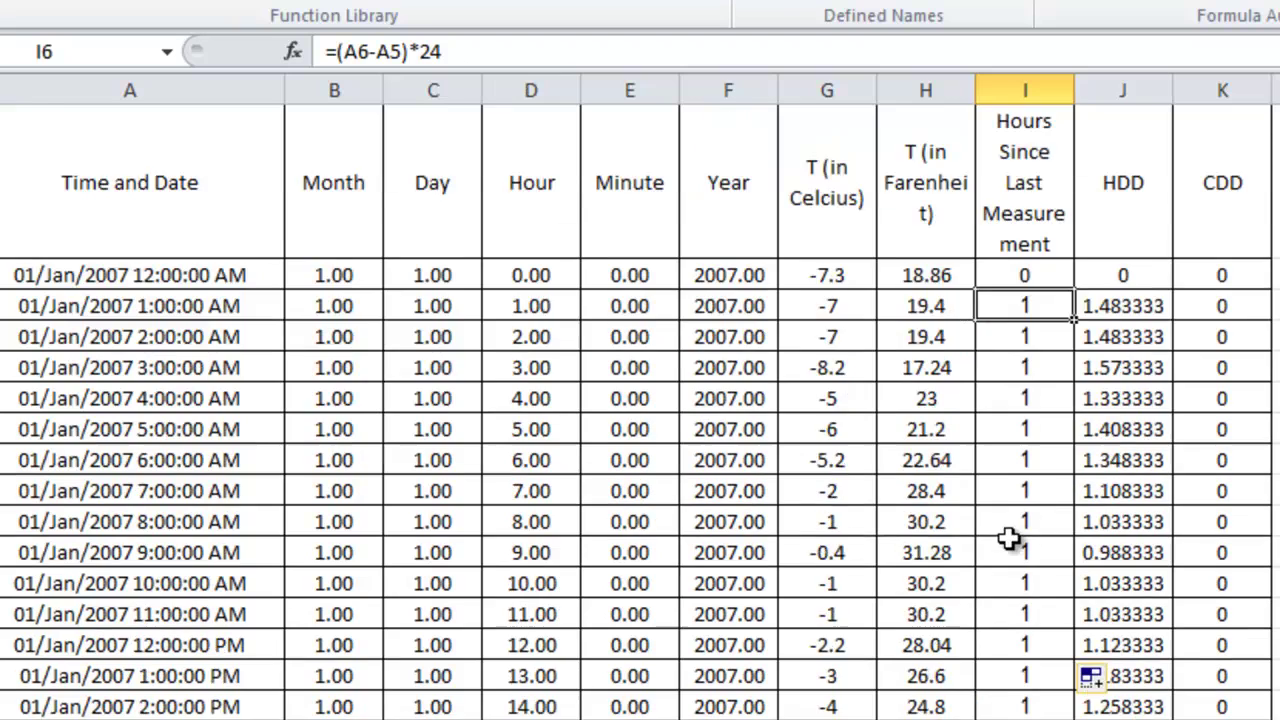
{"action": "scroll", "coordinate": [1008, 543], "scroll_direction": "down", "scroll_amount": 1}
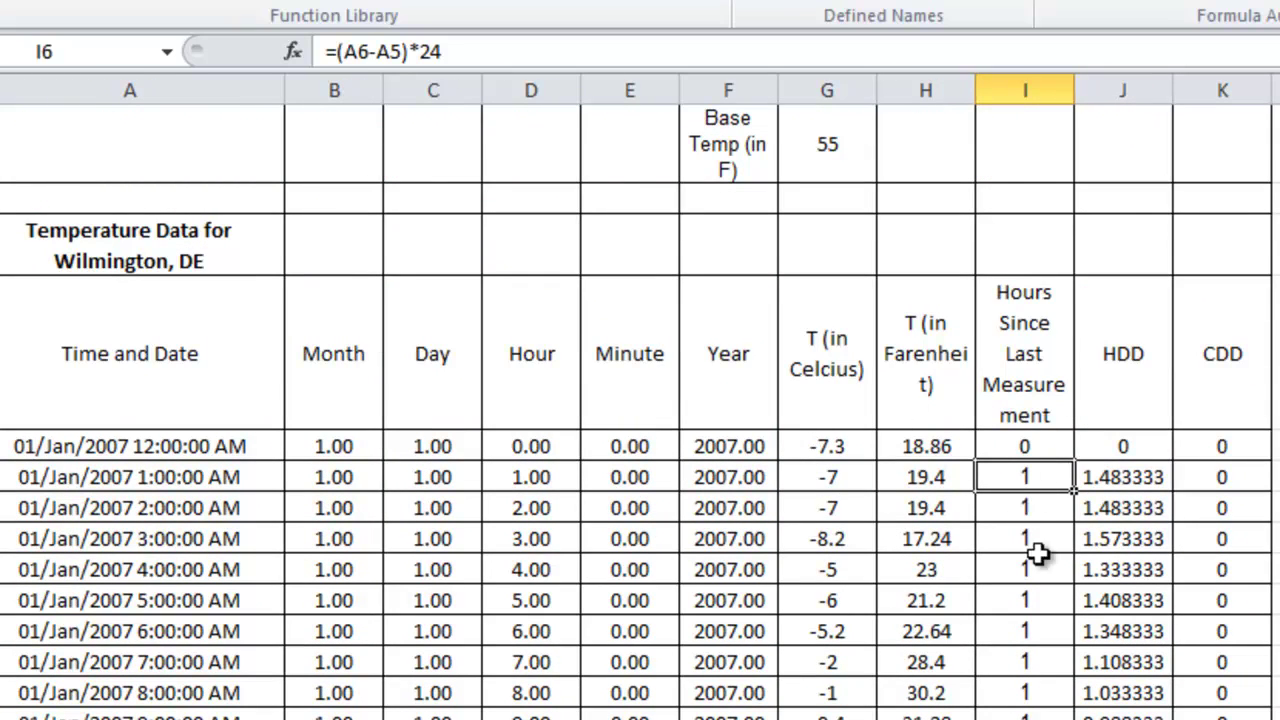
{"action": "left_click", "coordinate": [1124, 480]}
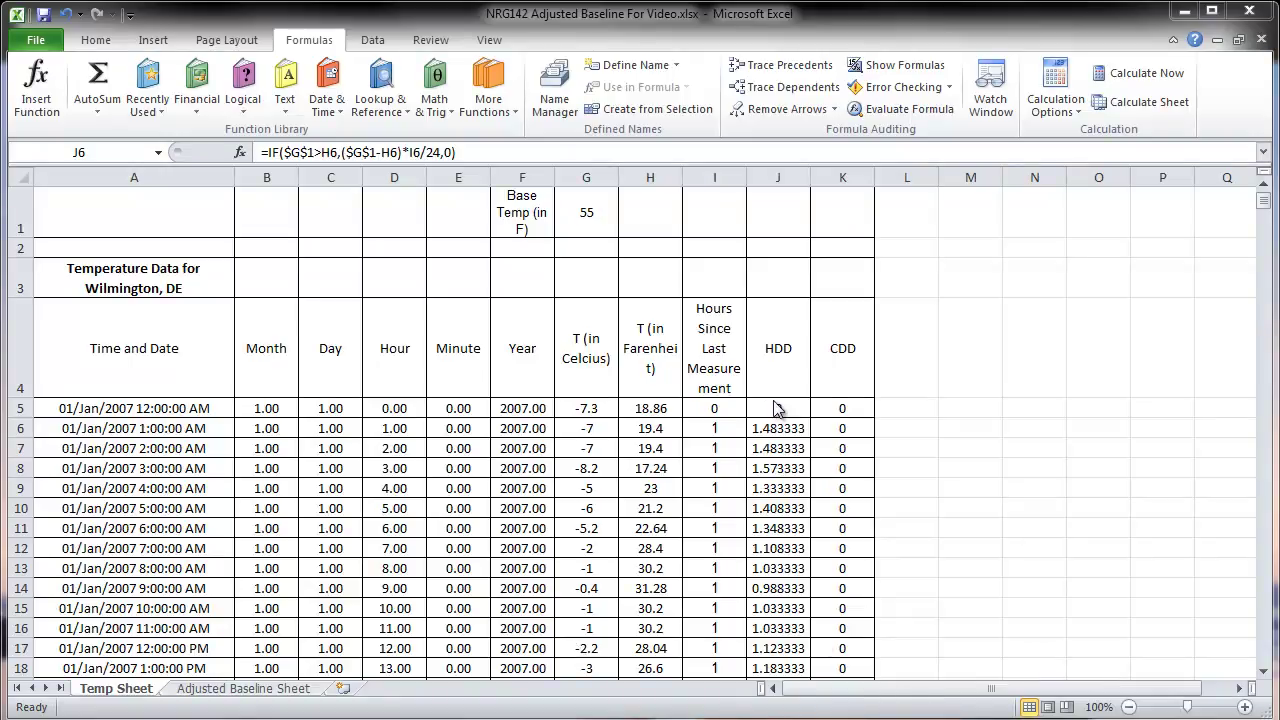
Step: On the Adjusted Baseline Sheet, start a SUMIFS function in B2 with the HDD values 'Temp Sheet'!J5:J52386 as the sum range
{"action": "left_click", "coordinate": [240, 688]}
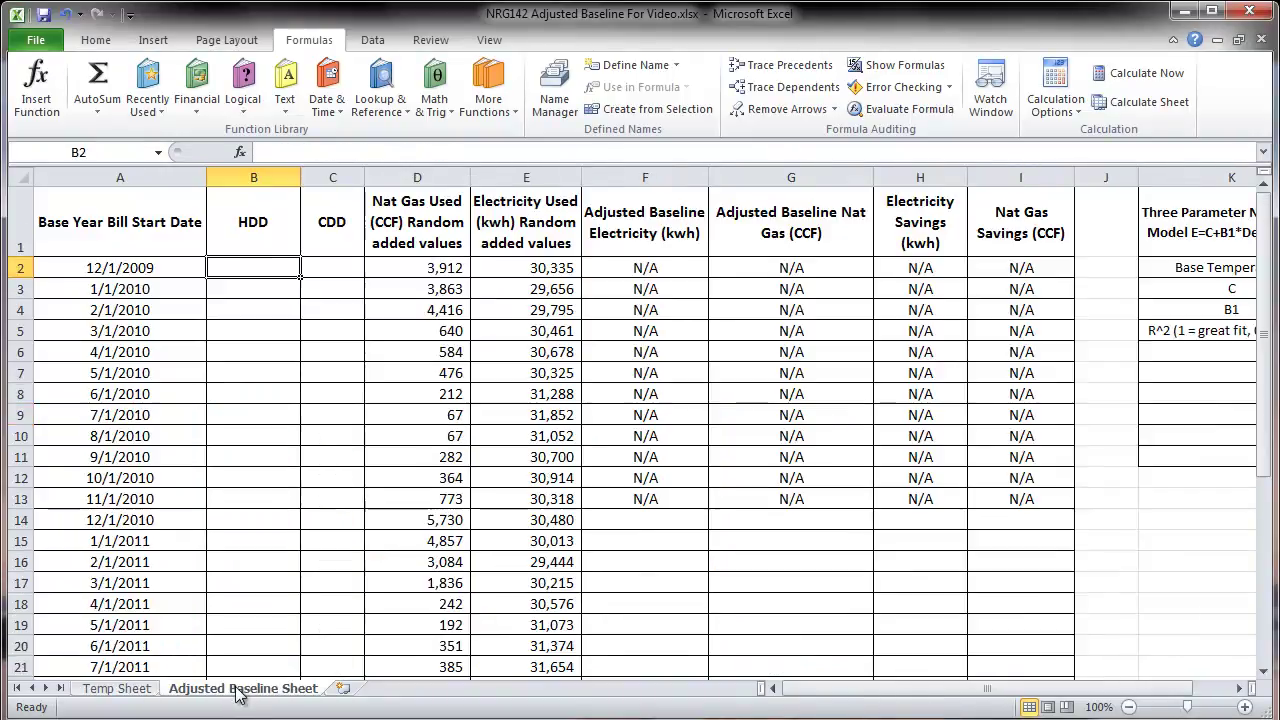
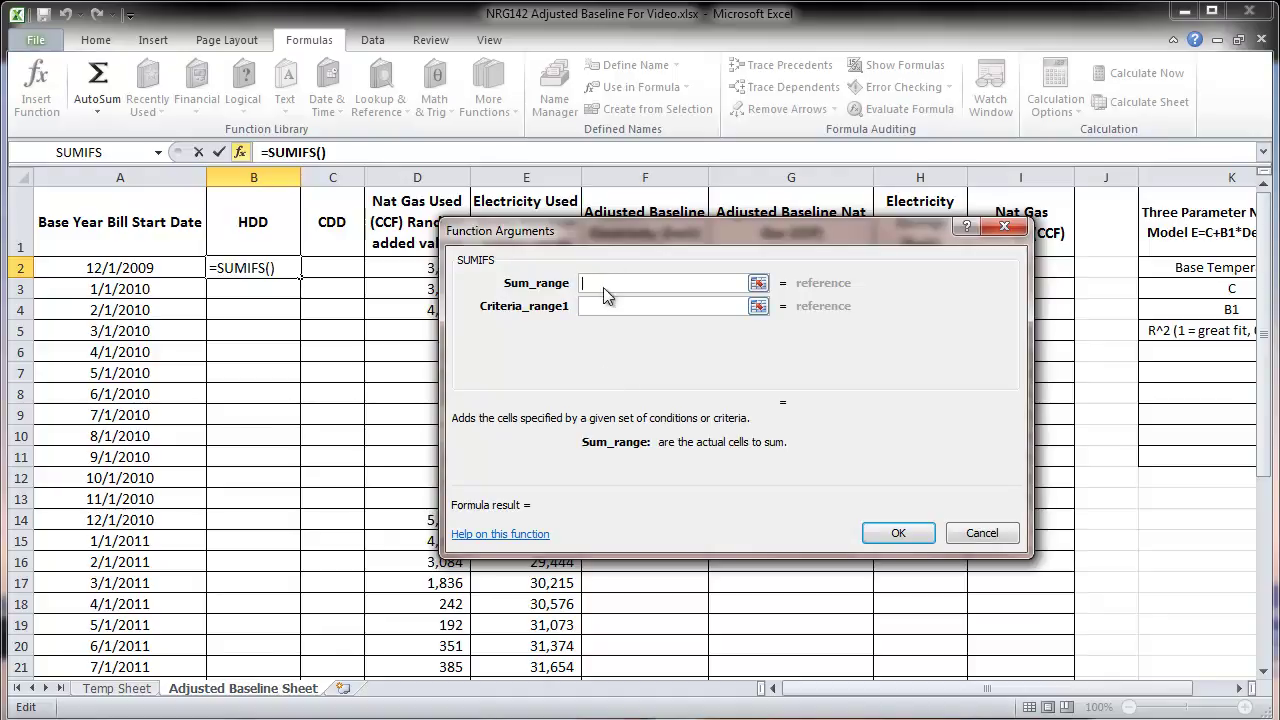
{"action": "left_click", "coordinate": [117, 689]}
{"action": "left_click_drag", "start_coordinate": [682, 229], "coordinate": [353, 212]}
{"action": "left_click", "coordinate": [788, 405]}
{"action": "left_click_drag", "start_coordinate": [1266, 207], "coordinate": [1268, 668]}
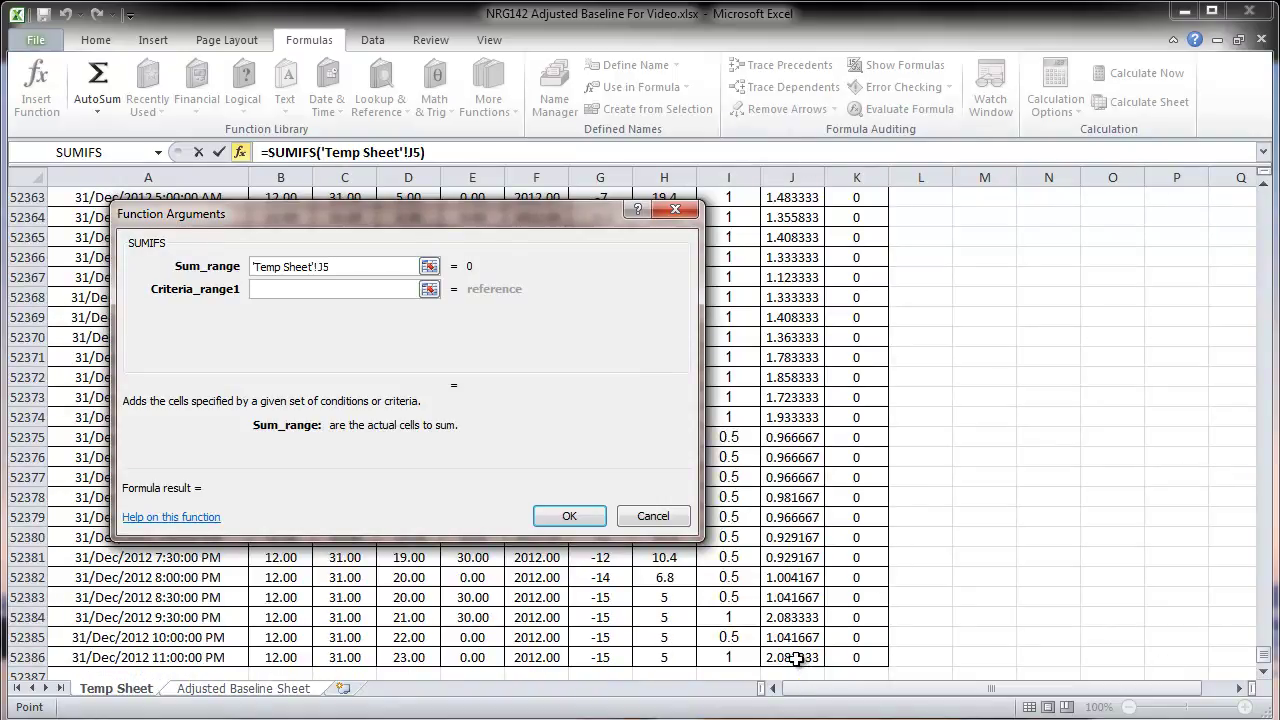
{"action": "left_click", "coordinate": [795, 658], "text": "shift"}
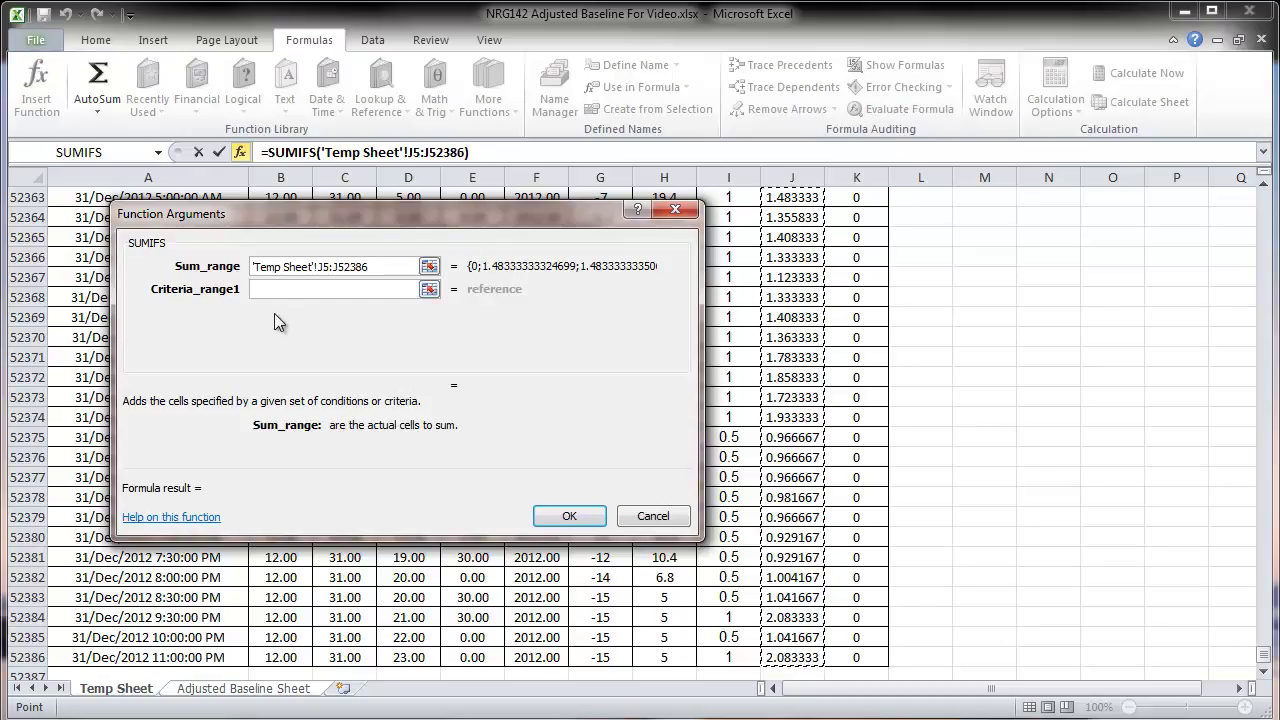
Step: Set the first criteria range of the SUMIFS function to the time and date column, 'Temp Sheet'!A5:A52386
{"action": "left_click", "coordinate": [313, 288]}
{"action": "left_click_drag", "start_coordinate": [340, 217], "coordinate": [715, 221]}
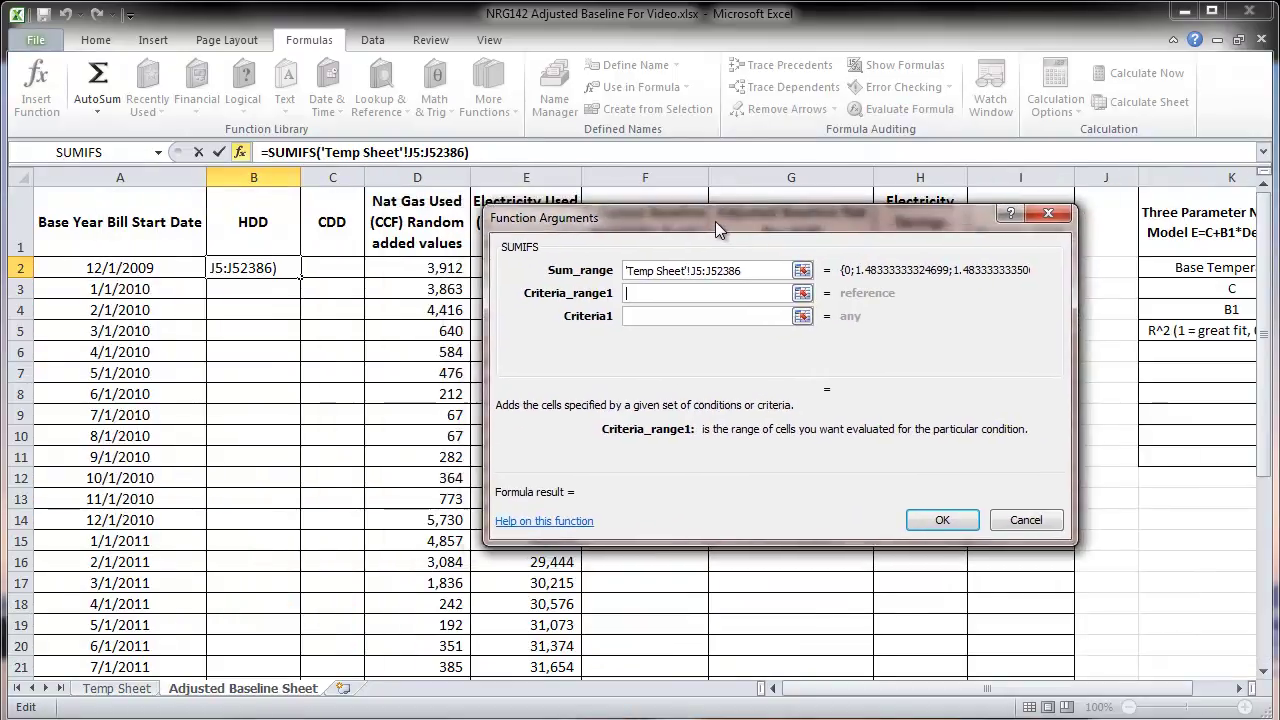
{"action": "left_click", "coordinate": [102, 692]}
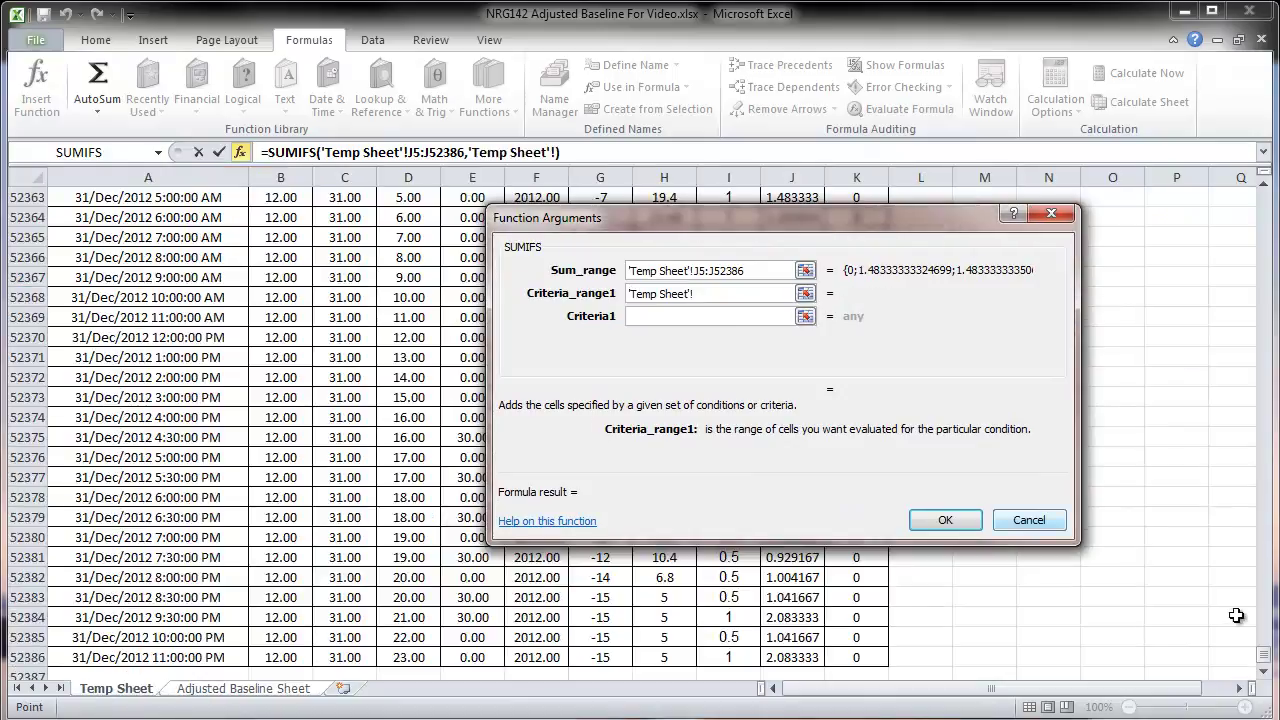
{"action": "left_click", "coordinate": [153, 660]}
{"action": "left_click_drag", "start_coordinate": [1265, 655], "coordinate": [1266, 200]}
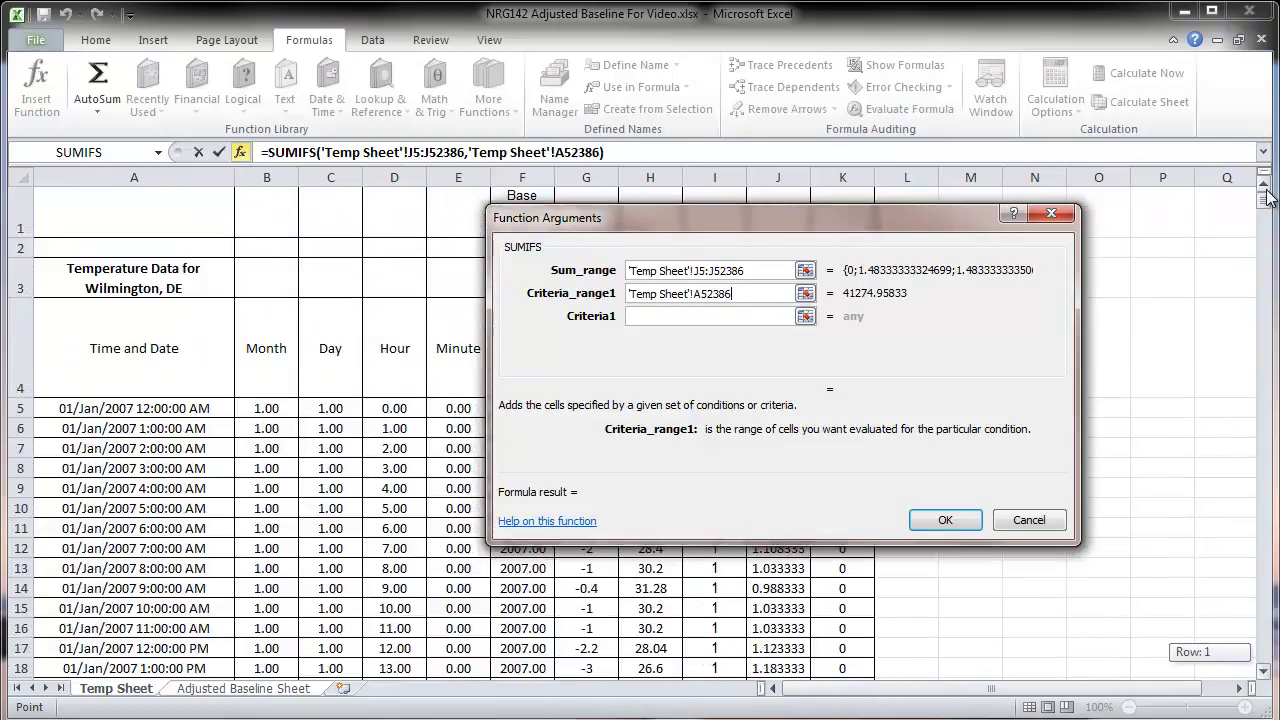
{"action": "left_click", "coordinate": [139, 408], "text": "shift"}
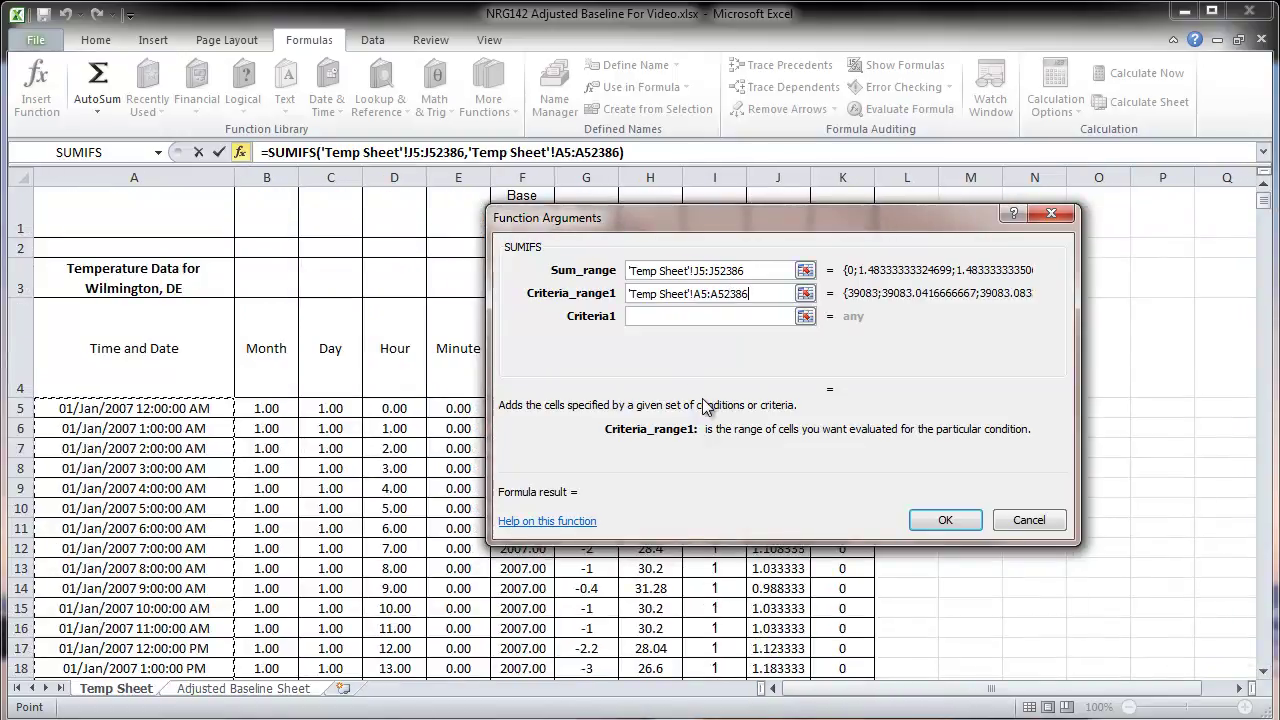
Step: Set the first SUMIFS criterion to ">="&A2 so that dates count from the 12/1/2009 bill start
{"action": "left_click", "coordinate": [672, 316]}
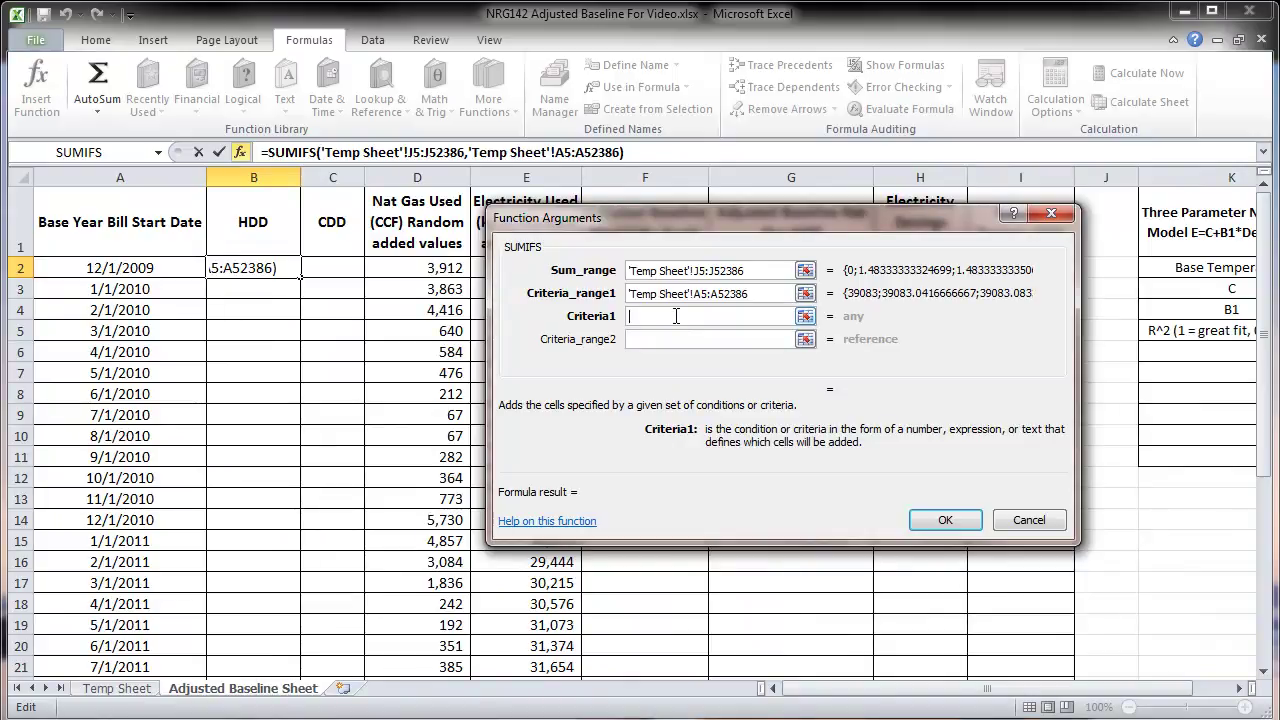
{"action": "type", "text": "\">="}
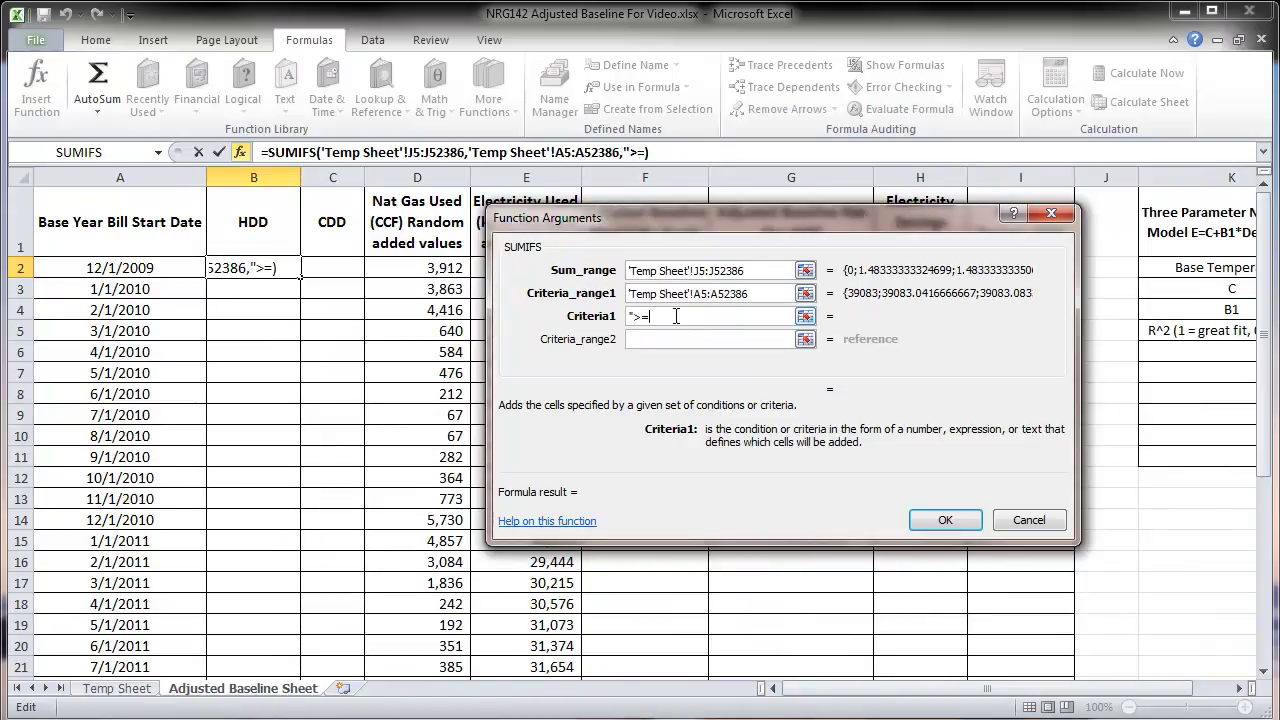
{"action": "type", "text": "\"&"}
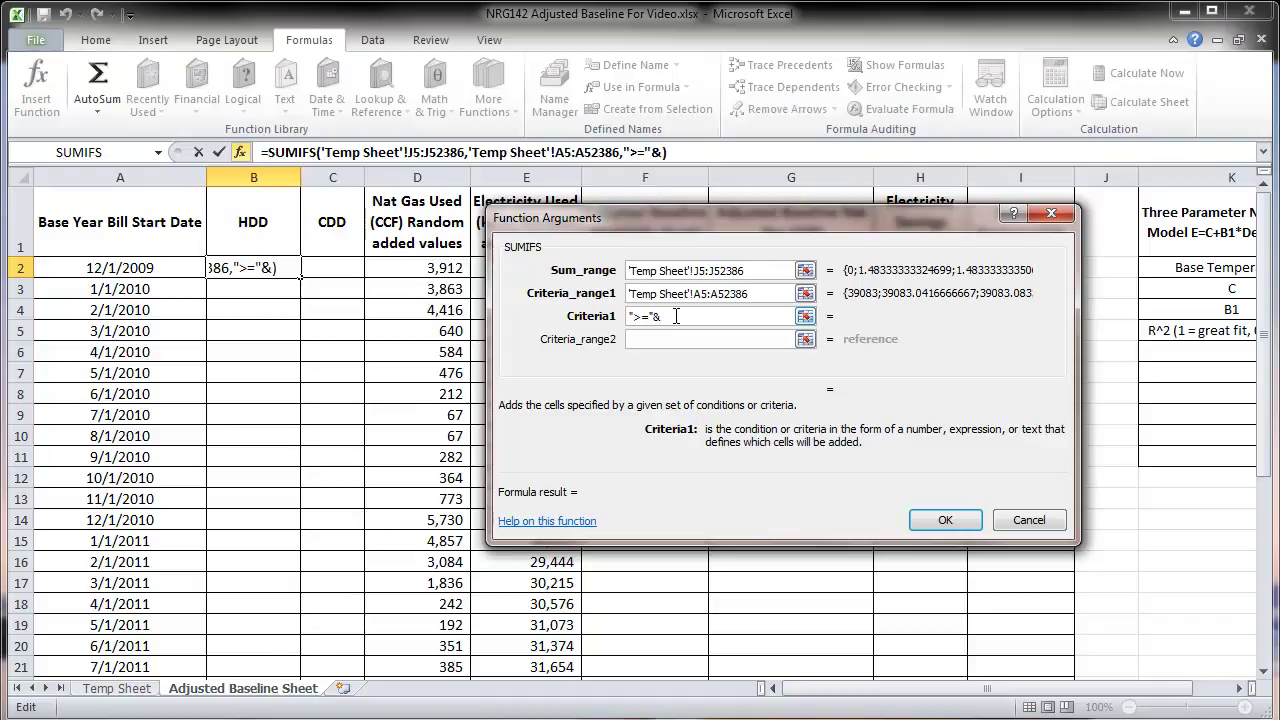
{"action": "left_click", "coordinate": [152, 268]}
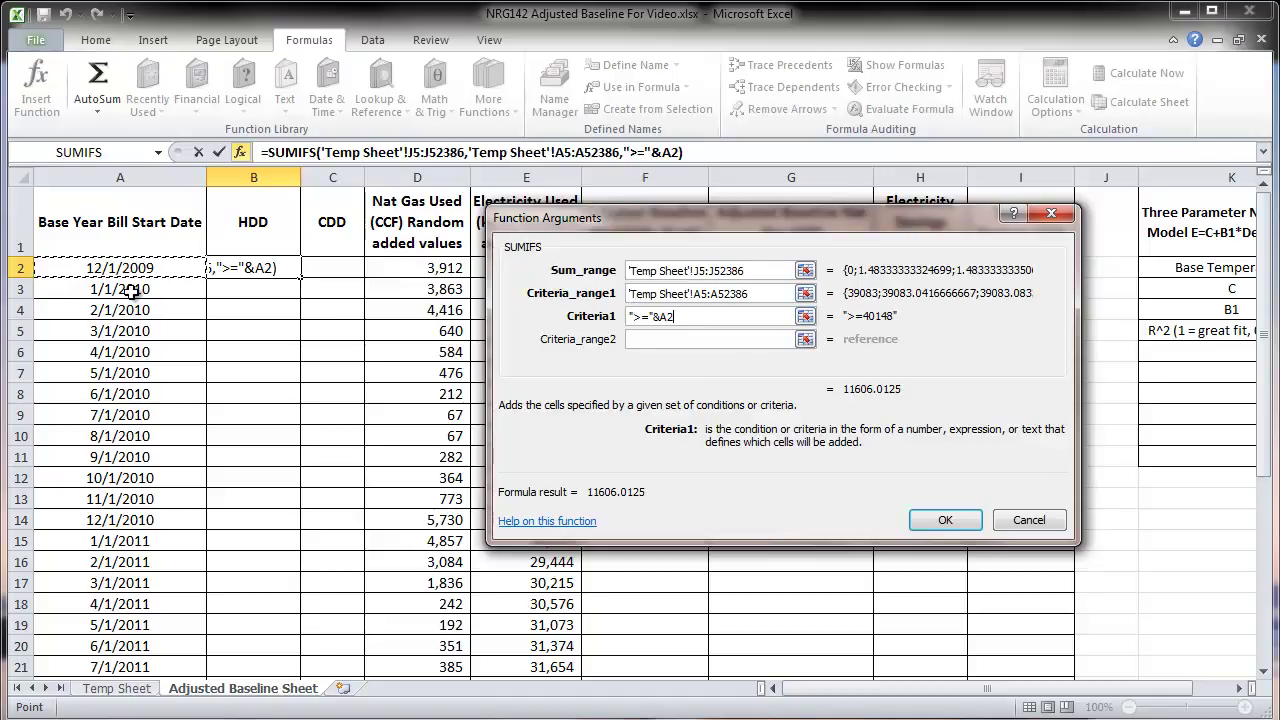
Step: Copy the first criteria range, 'Temp Sheet'!A5:A52386, into the second criteria range of the SUMIFS function
{"action": "left_click_drag", "start_coordinate": [755, 293], "coordinate": [606, 292]}
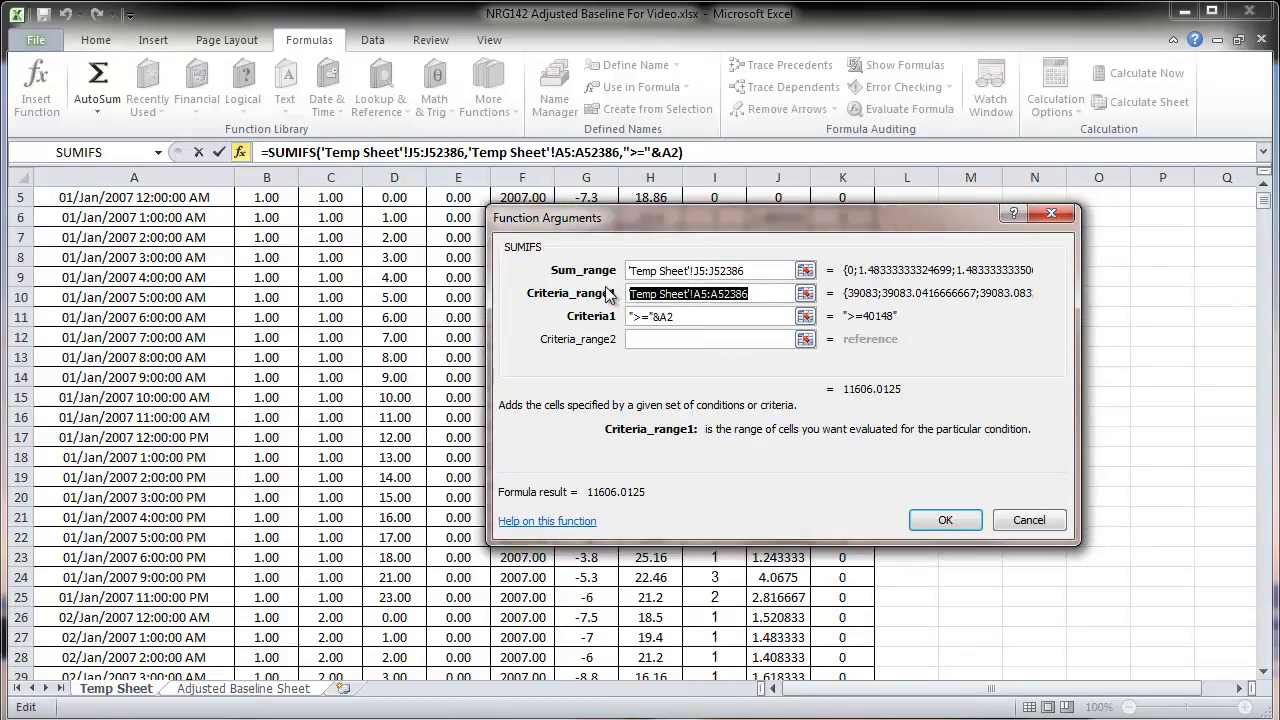
{"action": "left_click", "coordinate": [679, 340]}
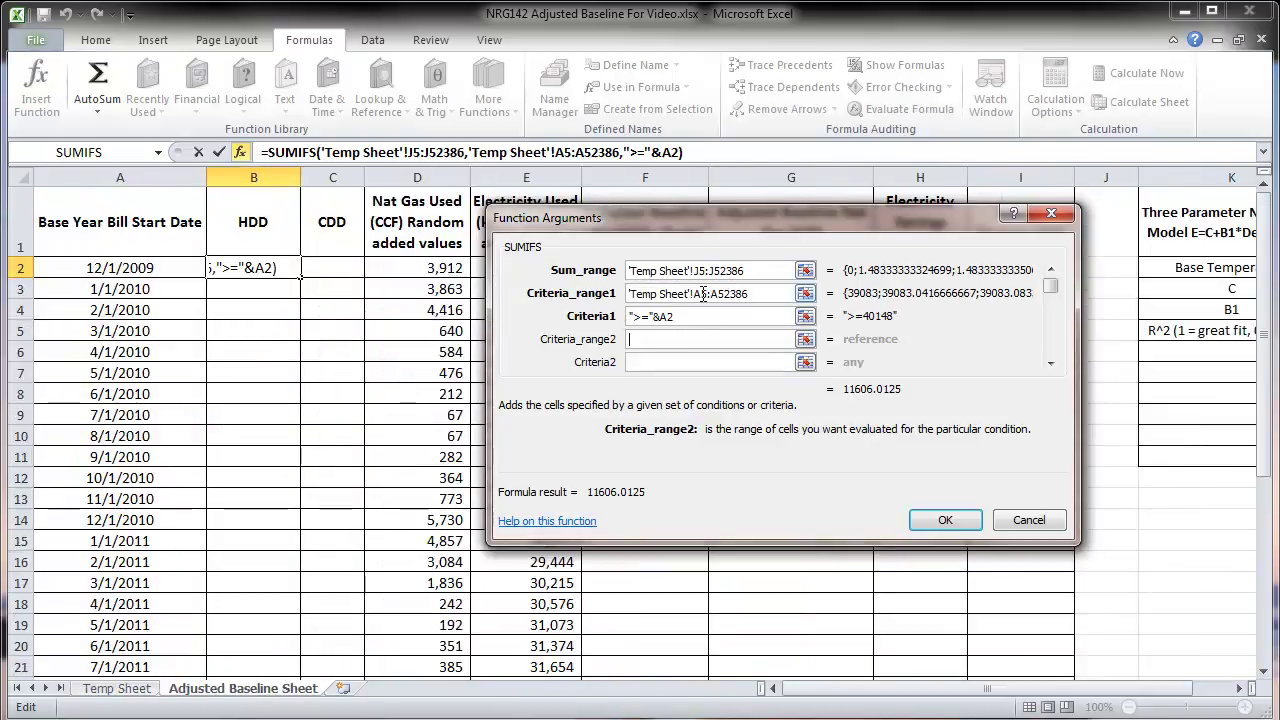
{"action": "key", "text": "ctrl+v"}
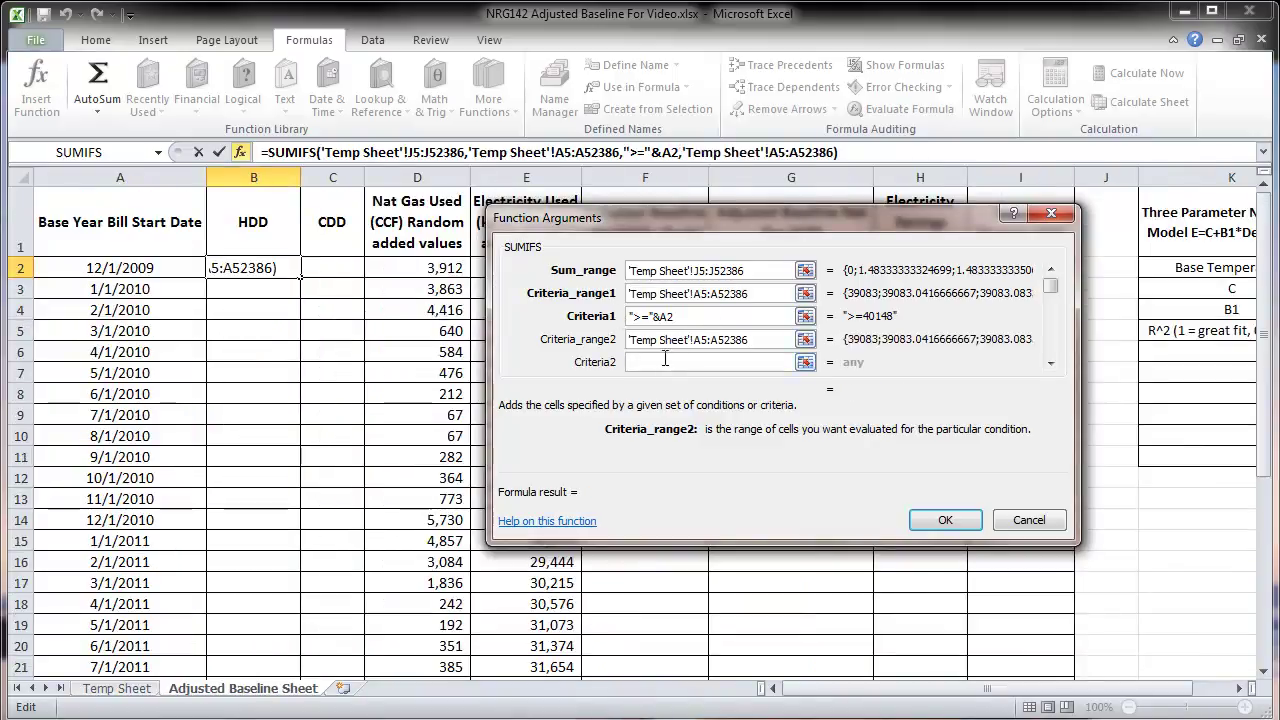
Step: Copy the first criterion into the second criterion and change it to "<="&A3
{"action": "left_click_drag", "start_coordinate": [676, 316], "coordinate": [624, 318]}
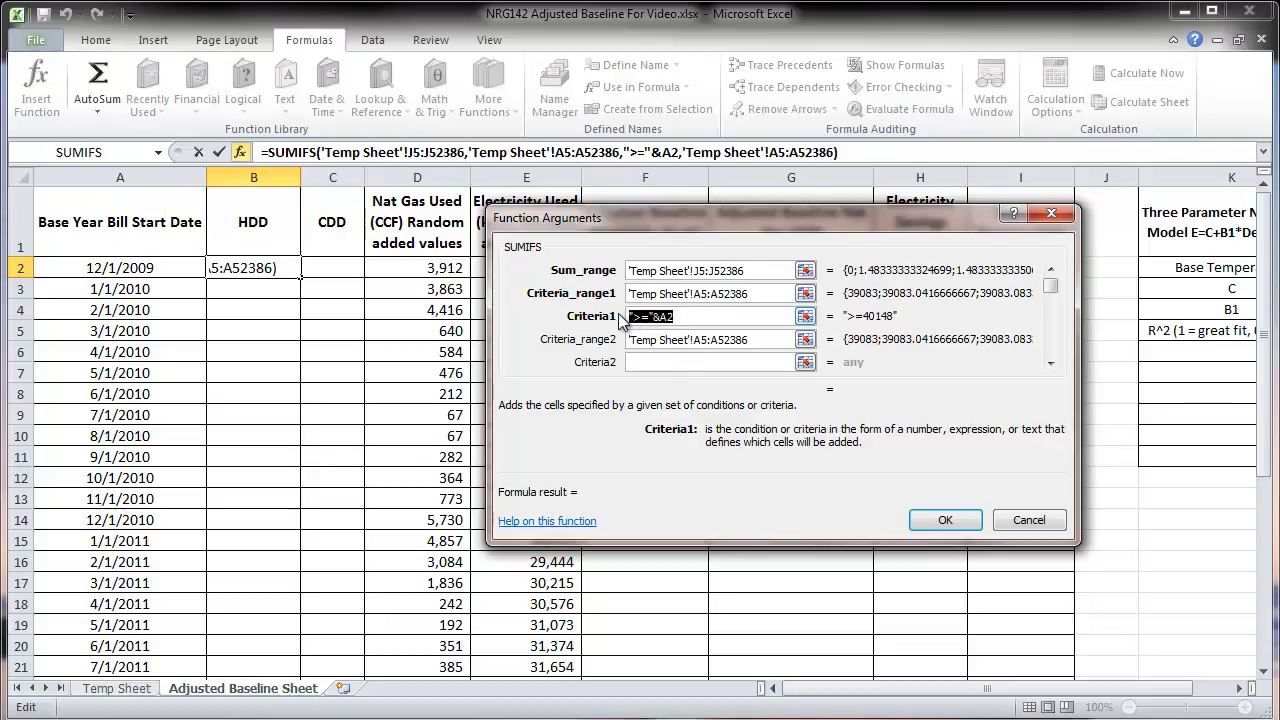
{"action": "key", "text": "ctrl+c"}
{"action": "left_click", "coordinate": [650, 362]}
{"action": "key", "text": "ctrl+v"}
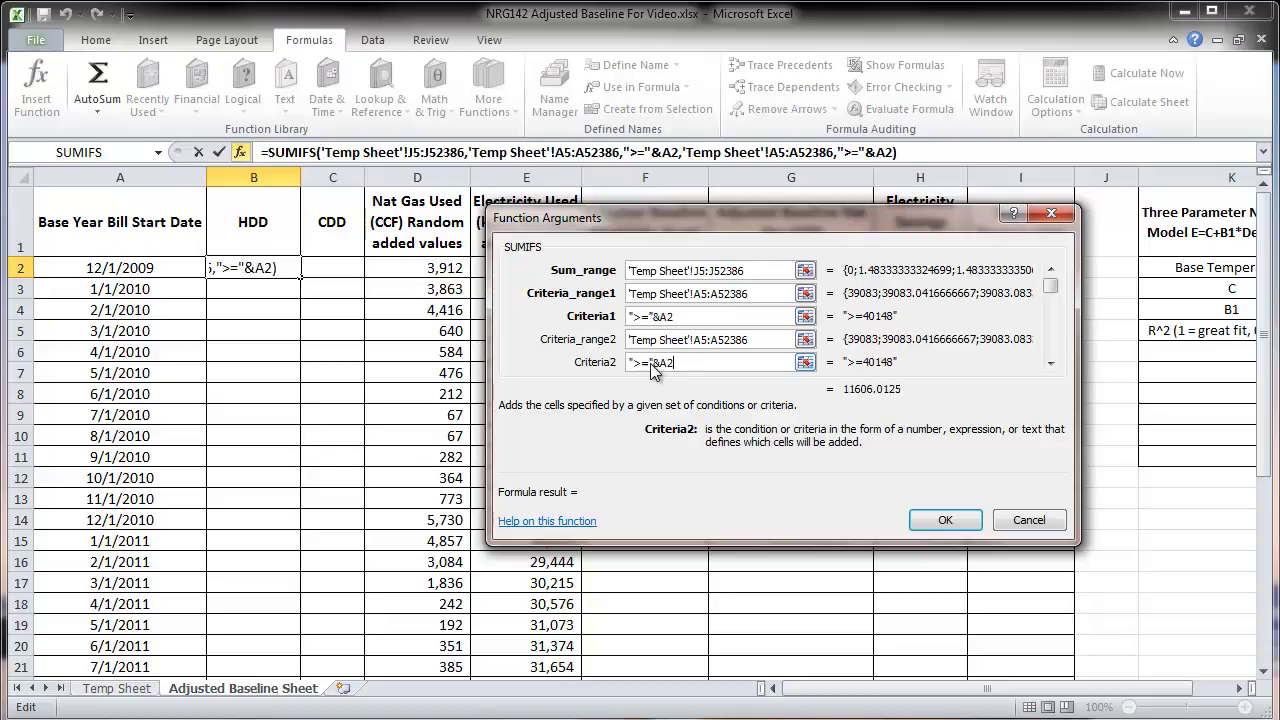
{"action": "key", "text": "Left"}
{"action": "key", "text": "Left"}
{"action": "key", "text": "Left"}
{"action": "key", "text": "Left"}
{"action": "key", "text": "Left"}
{"action": "key", "text": "BackSpace"}
{"action": "type", "text": "<"}
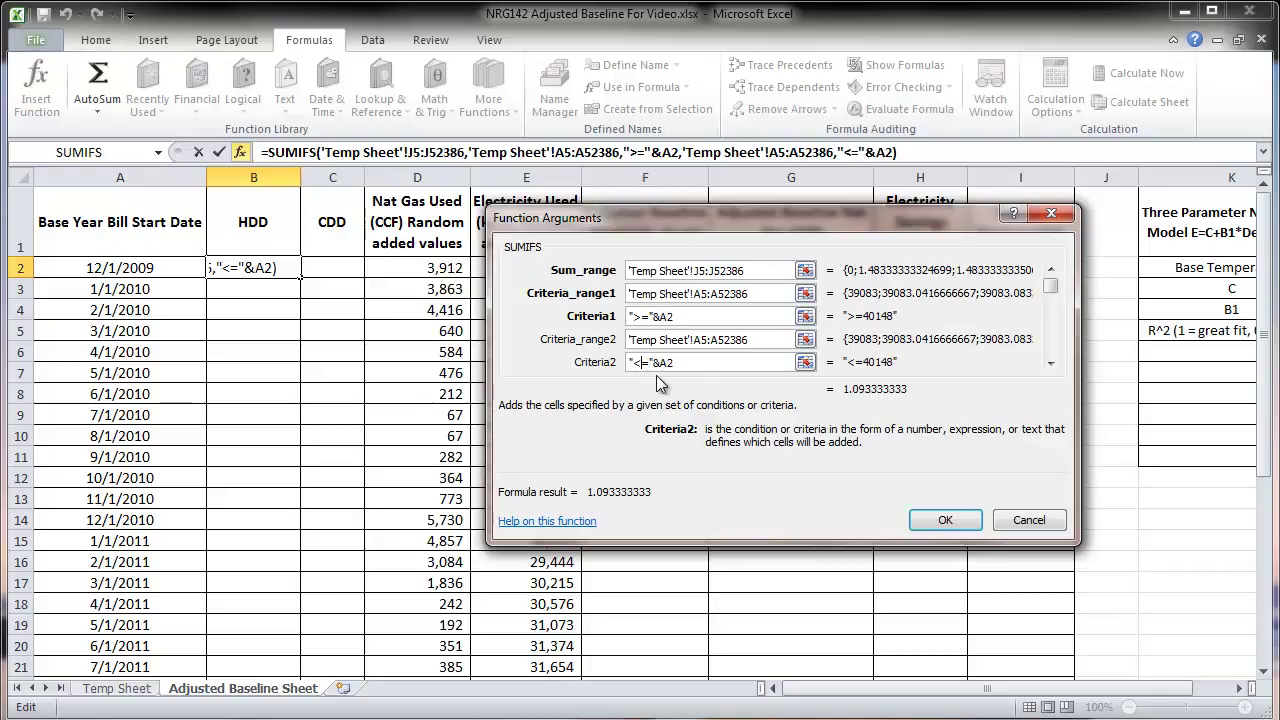
{"action": "key", "text": "BackSpace"}
{"action": "type", "text": "3"}
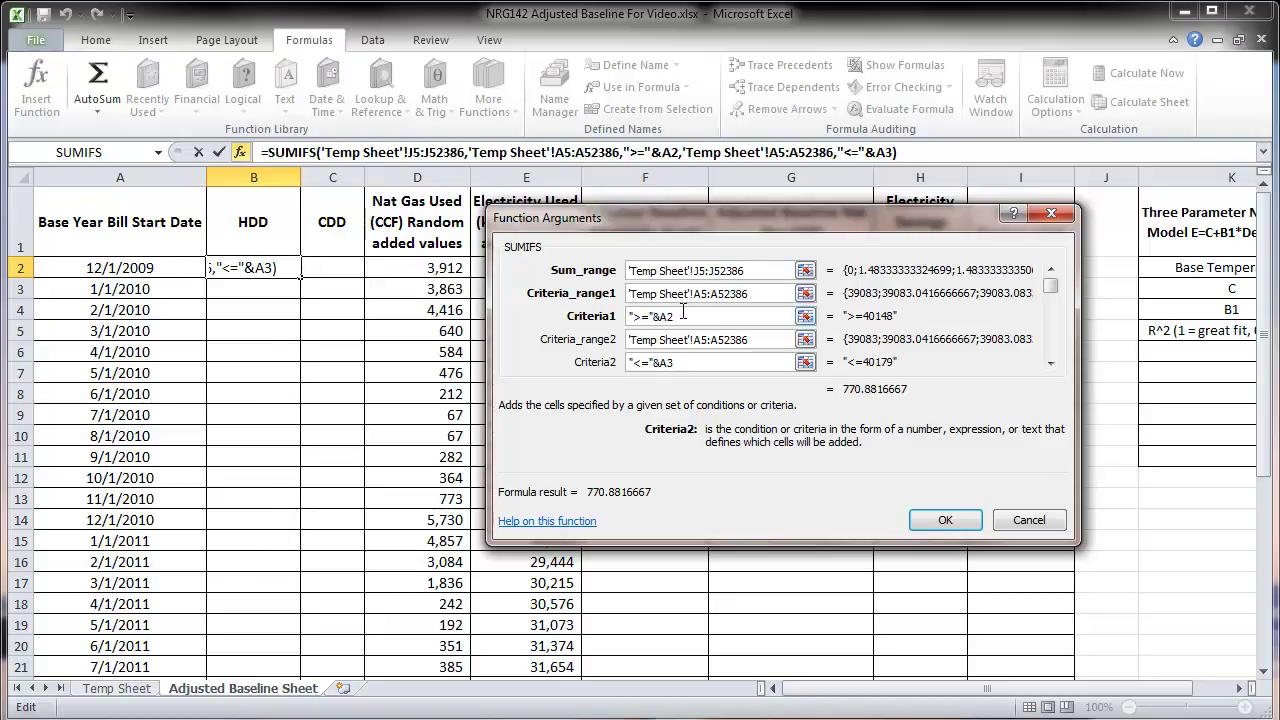
Step: Make the sum range $J$5:$J$52386 and both criteria ranges $A$5:$A$52386 absolute, and accept the SUMIFS formula
{"action": "left_click", "coordinate": [700, 270]}
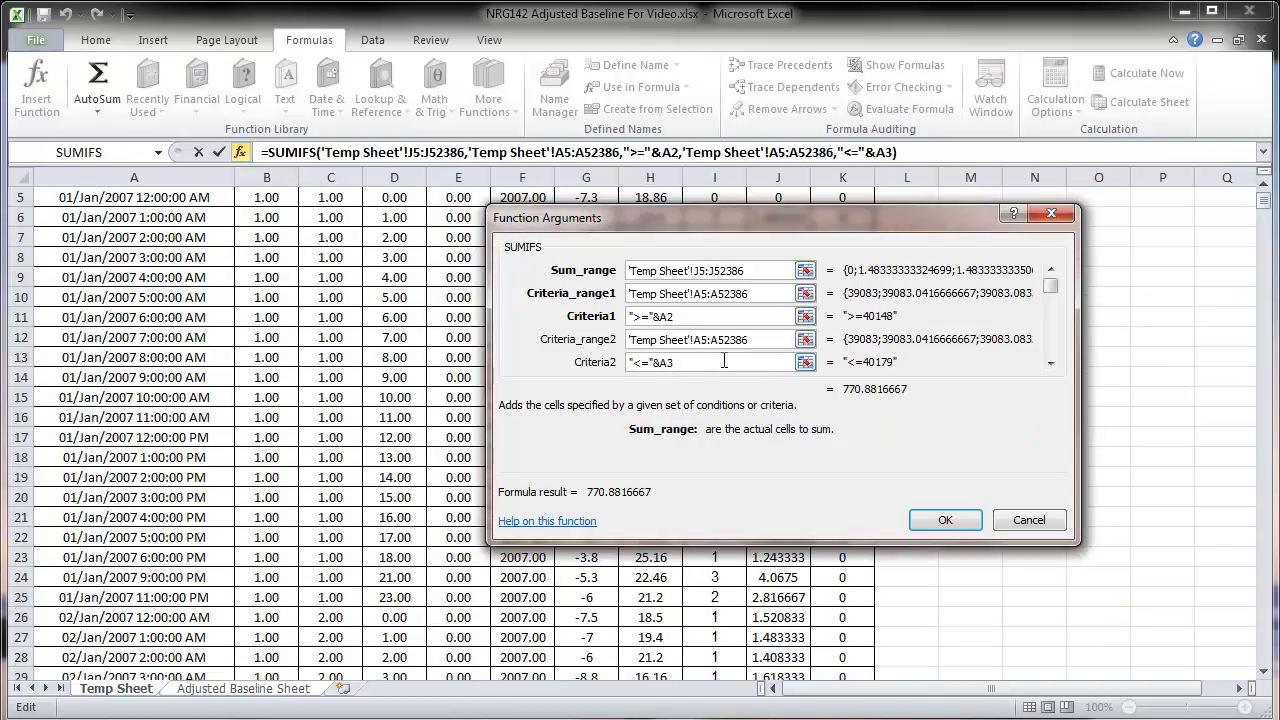
{"action": "key", "text": "F4"}
{"action": "double_click", "coordinate": [731, 270]}
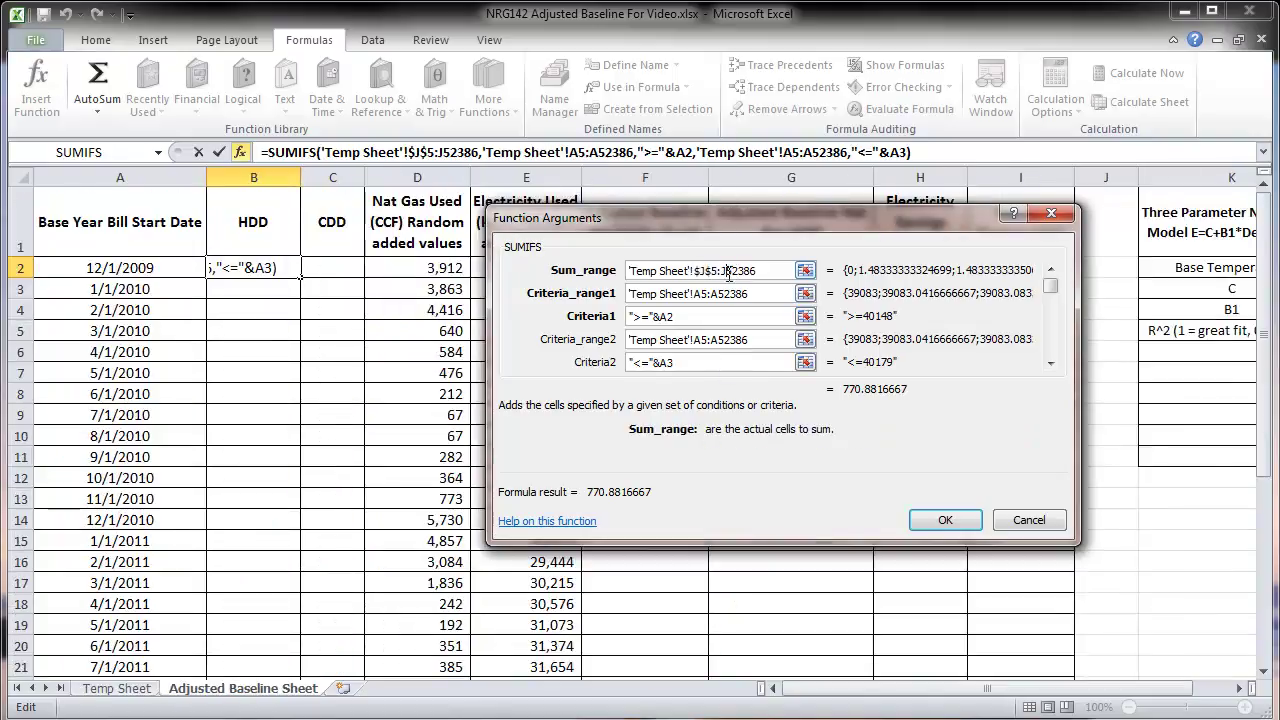
{"action": "key", "text": "F4"}
{"action": "left_click", "coordinate": [703, 293]}
{"action": "key", "text": "F4"}
{"action": "double_click", "coordinate": [735, 293]}
{"action": "key", "text": "F4"}
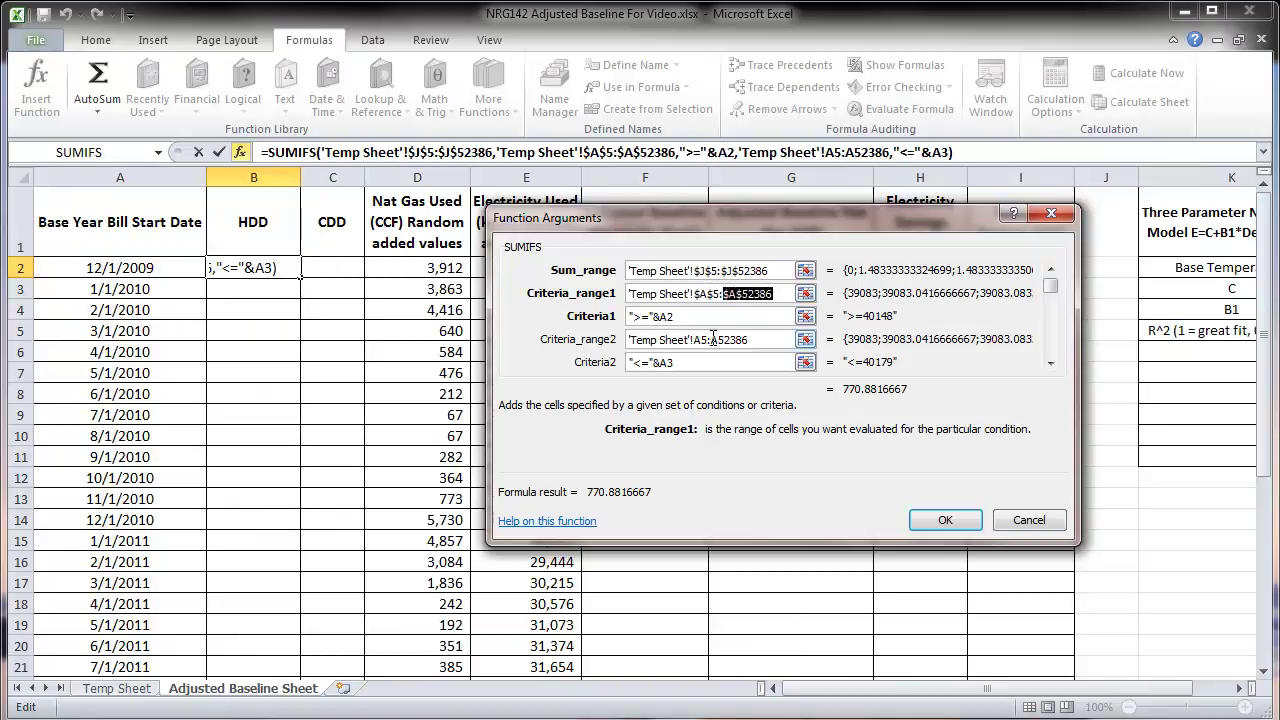
{"action": "left_click", "coordinate": [700, 339]}
{"action": "key", "text": "F4"}
{"action": "double_click", "coordinate": [730, 339]}
{"action": "key", "text": "F4"}
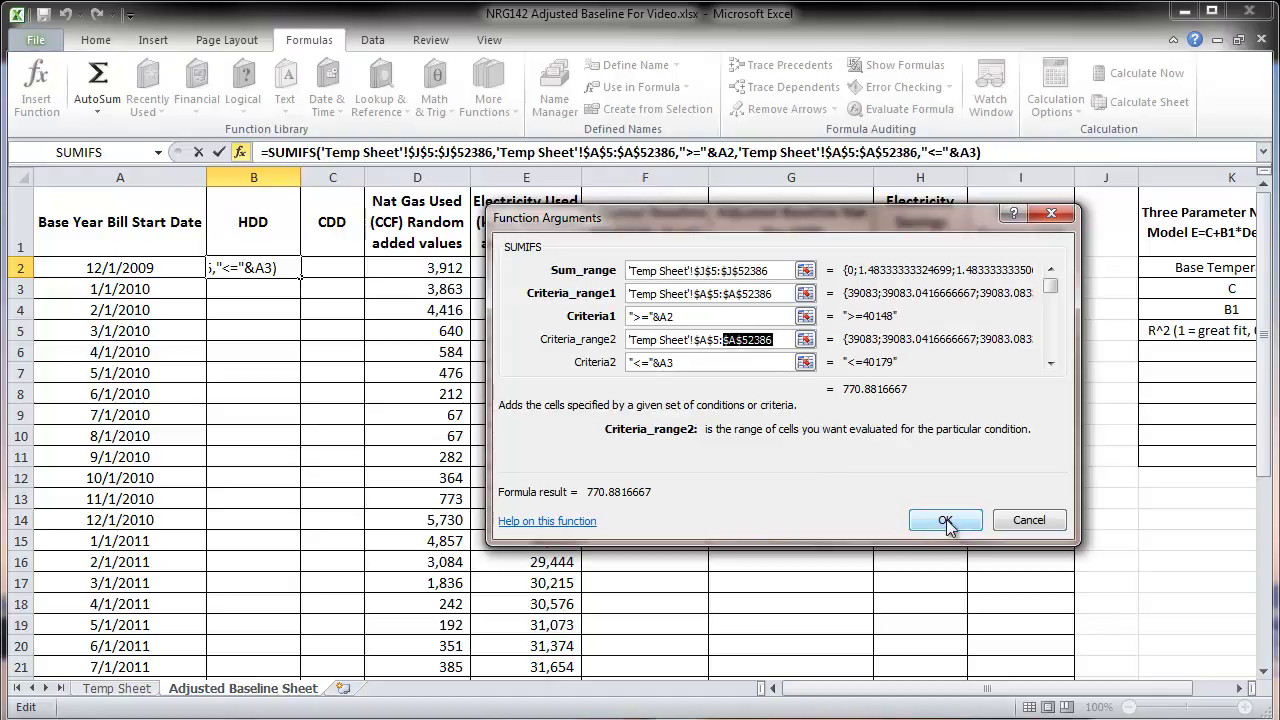
{"action": "left_click", "coordinate": [945, 521]}
Step: Fill the HDD formula from B2 down to row 38 and check the filled column to its end
{"action": "double_click", "coordinate": [300, 279]}
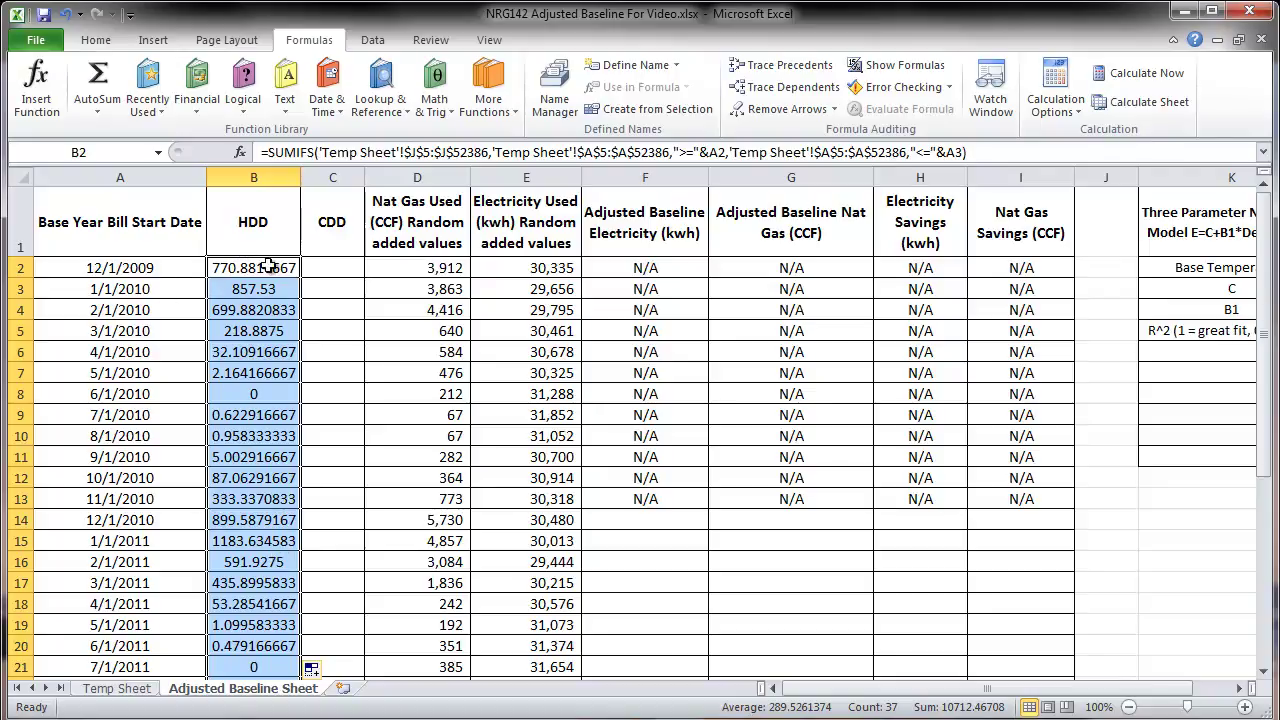
{"action": "scroll", "coordinate": [216, 450], "scroll_direction": "down", "scroll_amount": 5}
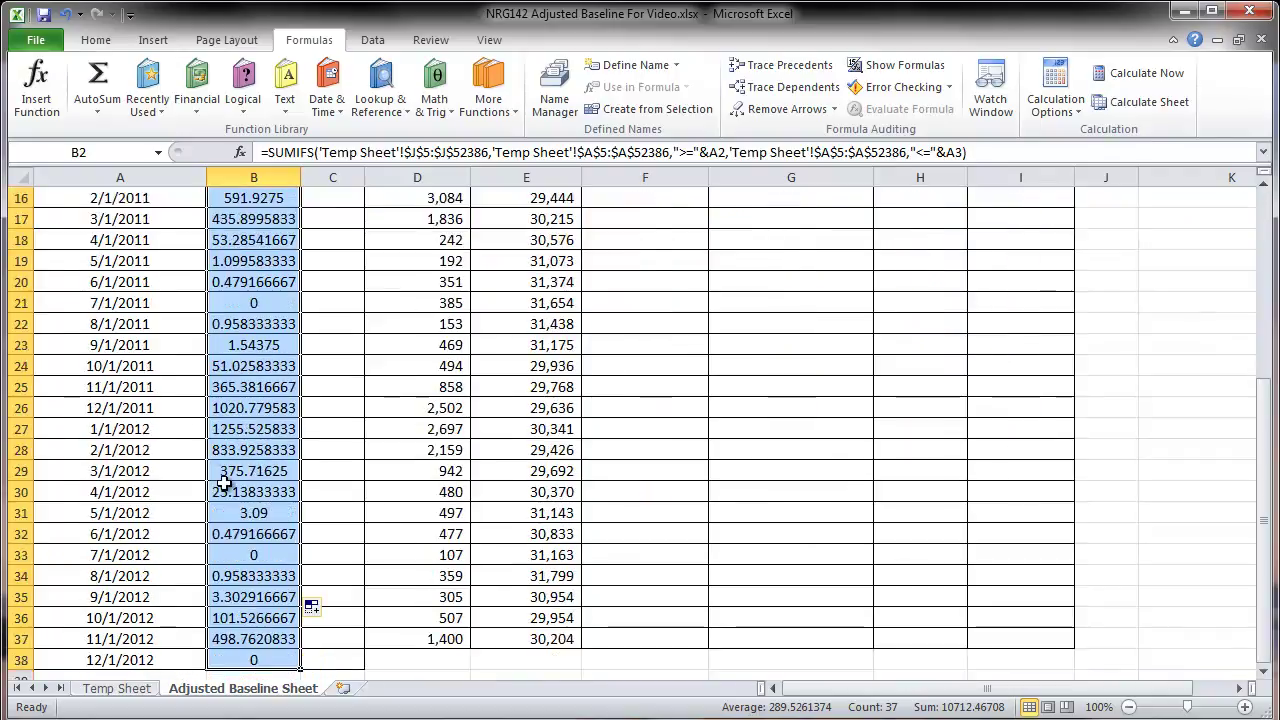
{"action": "scroll", "coordinate": [222, 481], "scroll_direction": "up", "scroll_amount": 5}
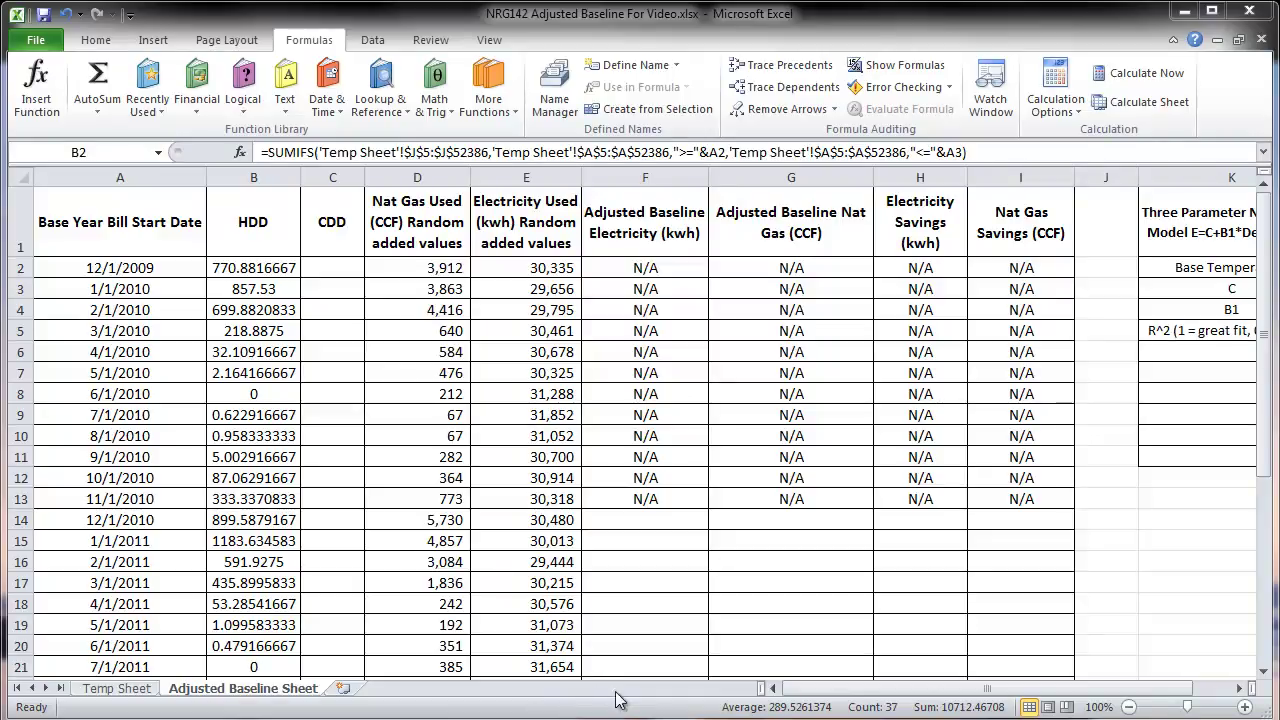
Step: Highlight the base-year HDD values in B2:B13 and the matching natural gas values in D2:D13
{"action": "left_click_drag", "start_coordinate": [267, 276], "coordinate": [272, 498]}
{"action": "left_click", "coordinate": [440, 265], "text": "shift"}
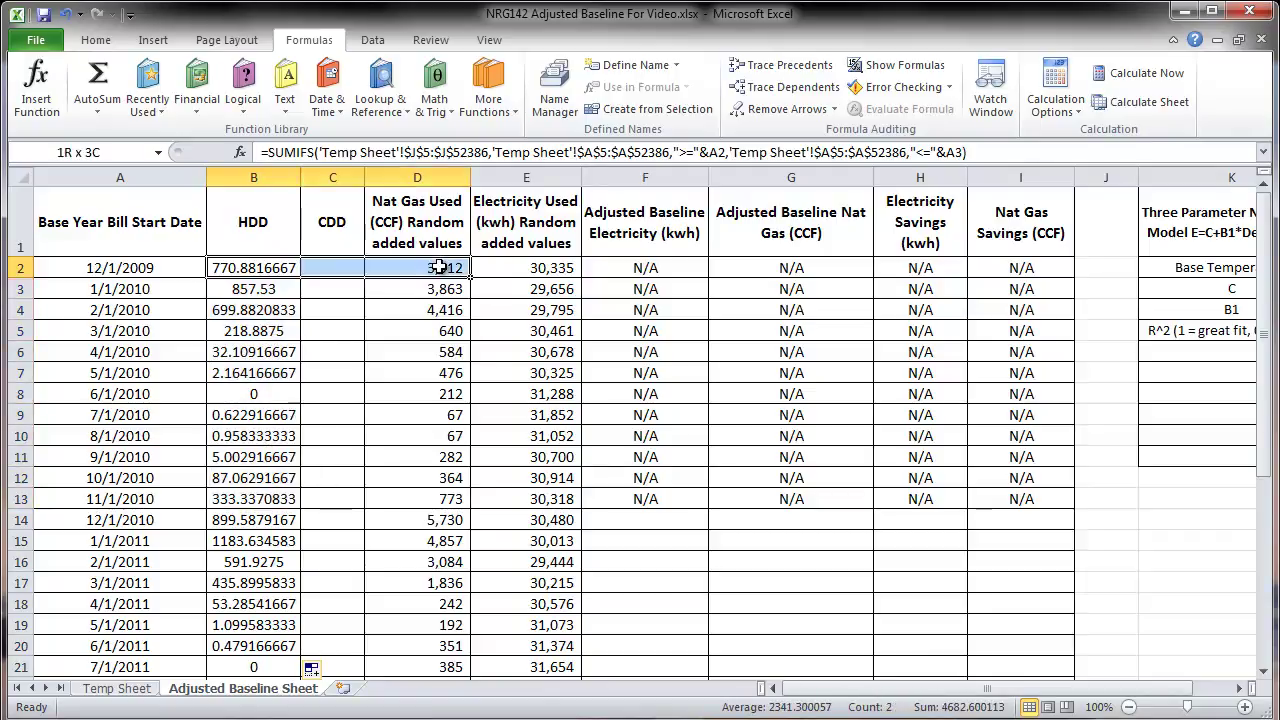
{"action": "left_click", "coordinate": [272, 263]}
{"action": "left_click_drag", "start_coordinate": [271, 265], "coordinate": [271, 497]}
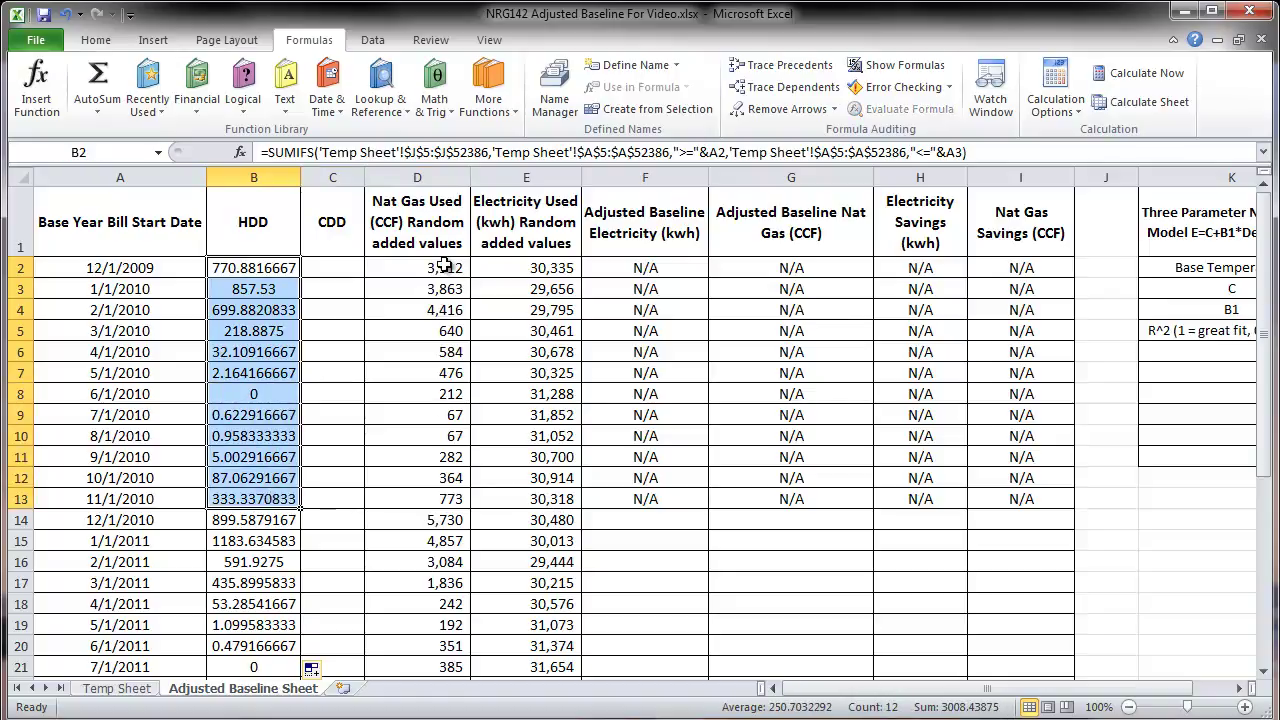
{"action": "left_click_drag", "start_coordinate": [433, 268], "coordinate": [433, 498]}
{"action": "left_click", "coordinate": [259, 220]}
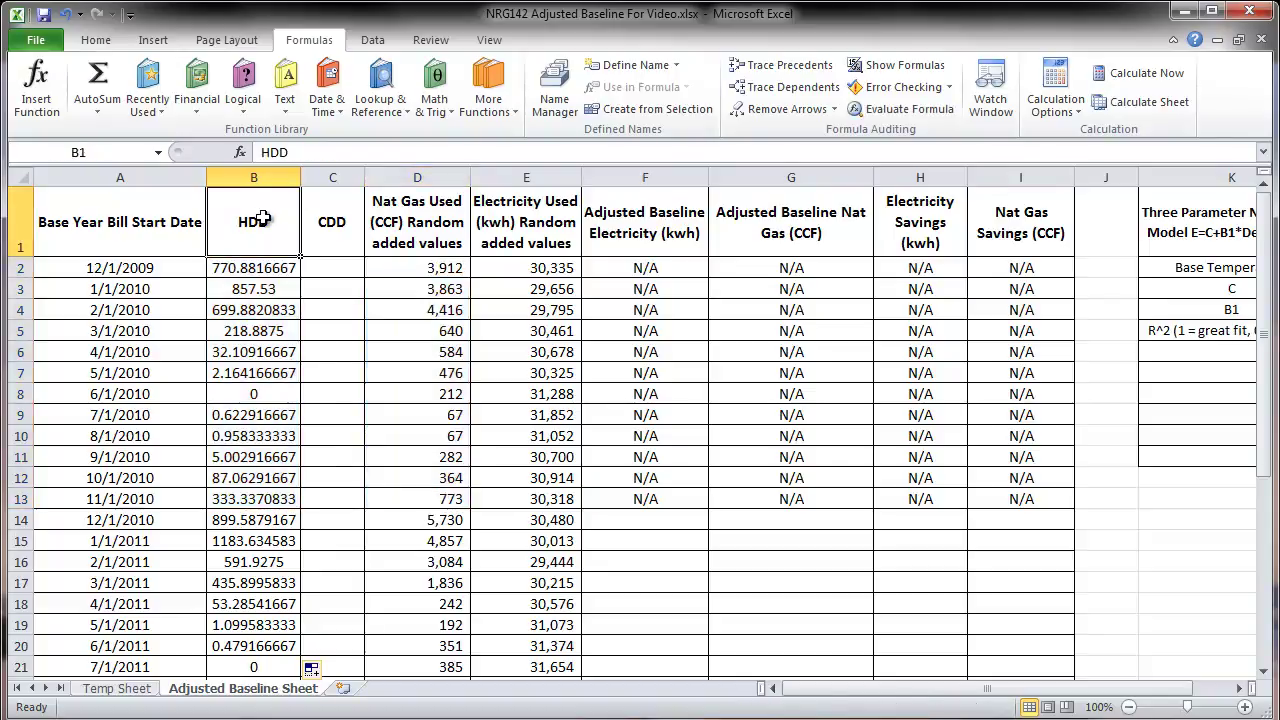
Step: Insert a markers-only scatter chart of natural gas used (D1:D13) against HDD (B1:B13)
{"action": "left_click_drag", "start_coordinate": [258, 265], "coordinate": [271, 497]}
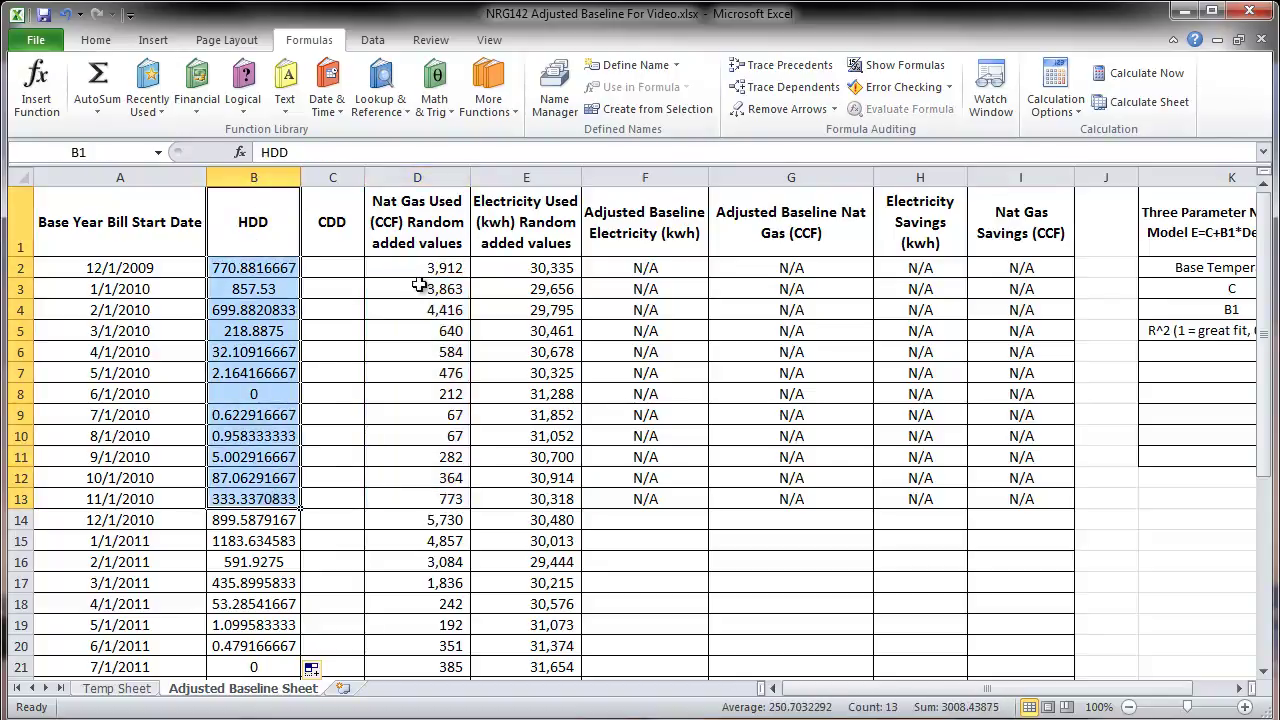
{"action": "left_click_drag", "start_coordinate": [427, 222], "coordinate": [437, 491]}
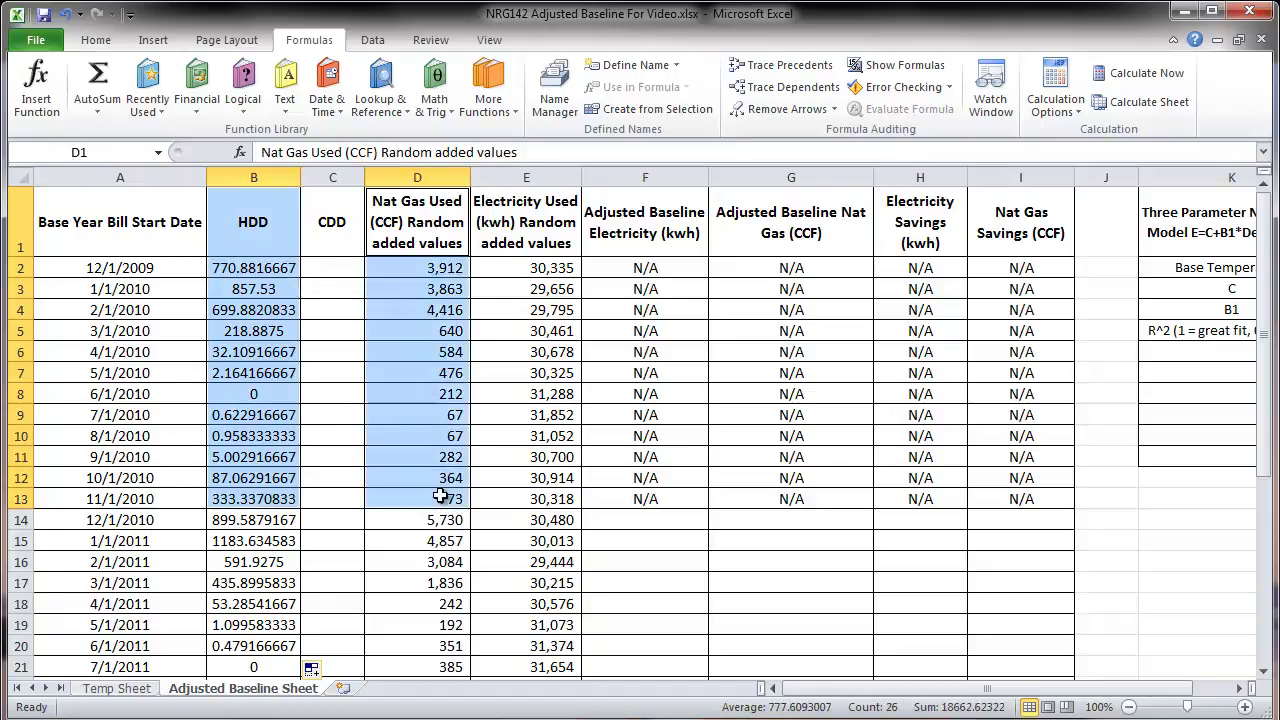
{"action": "left_click", "coordinate": [160, 40]}
{"action": "left_click", "coordinate": [600, 105]}
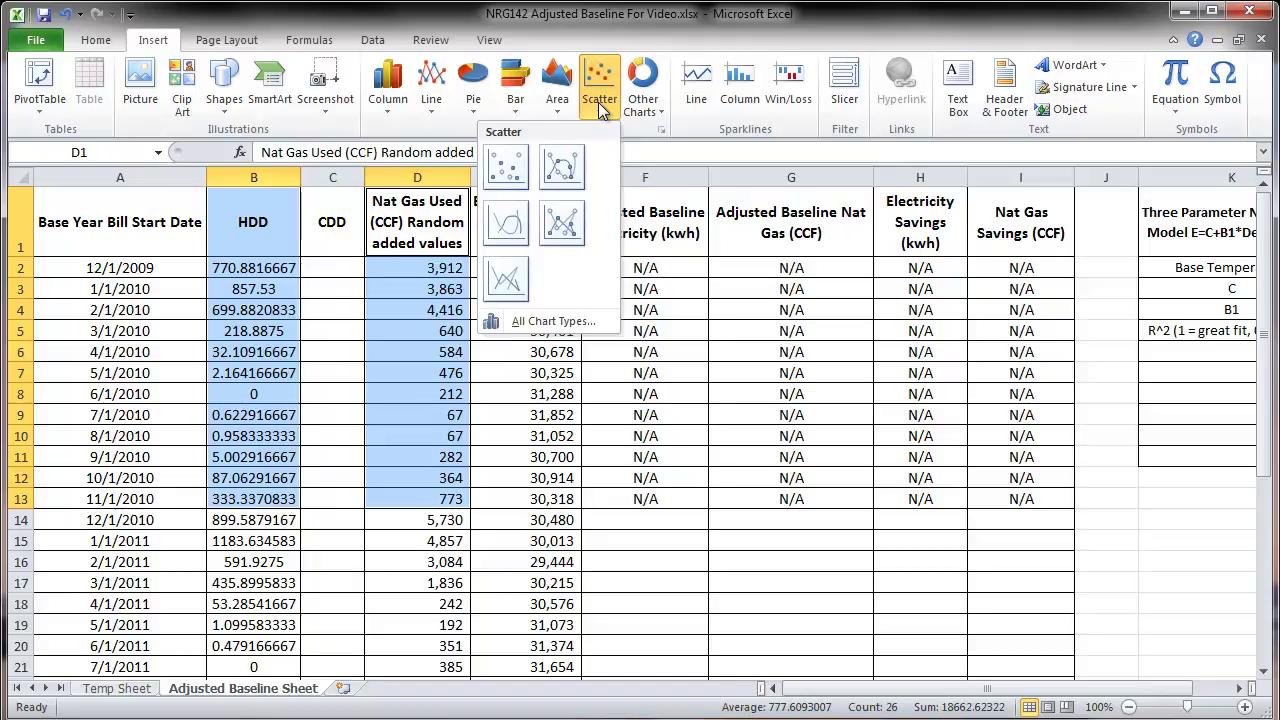
{"action": "left_click", "coordinate": [508, 170]}
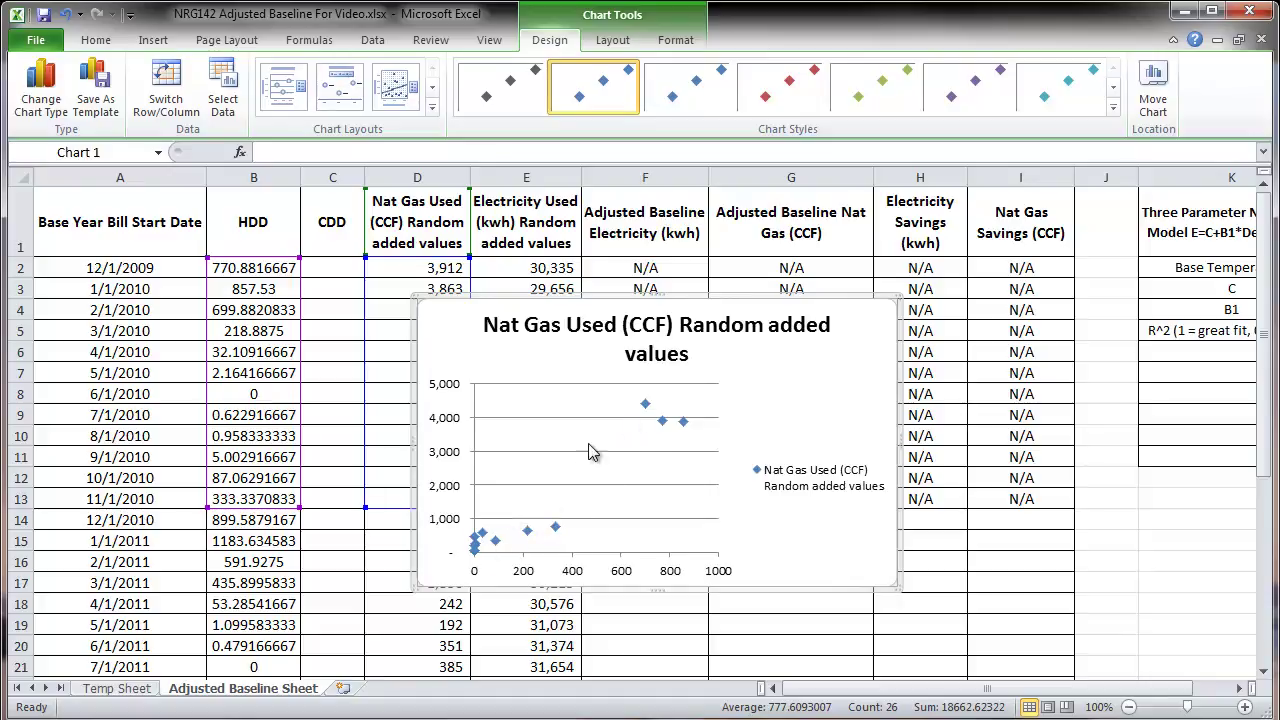
Step: Add a linear trendline with its equation and R-squared value displayed, and move that label clear of the data points
{"action": "left_click", "coordinate": [645, 407]}
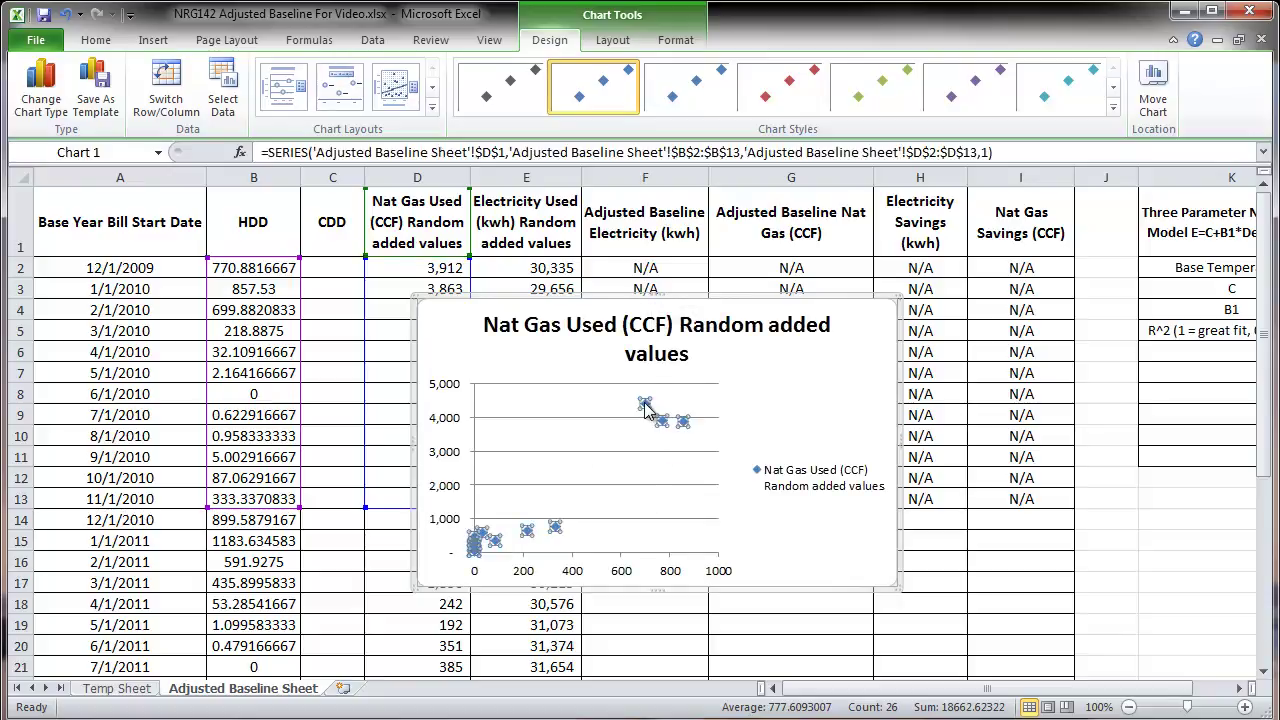
{"action": "right_click", "coordinate": [645, 408]}
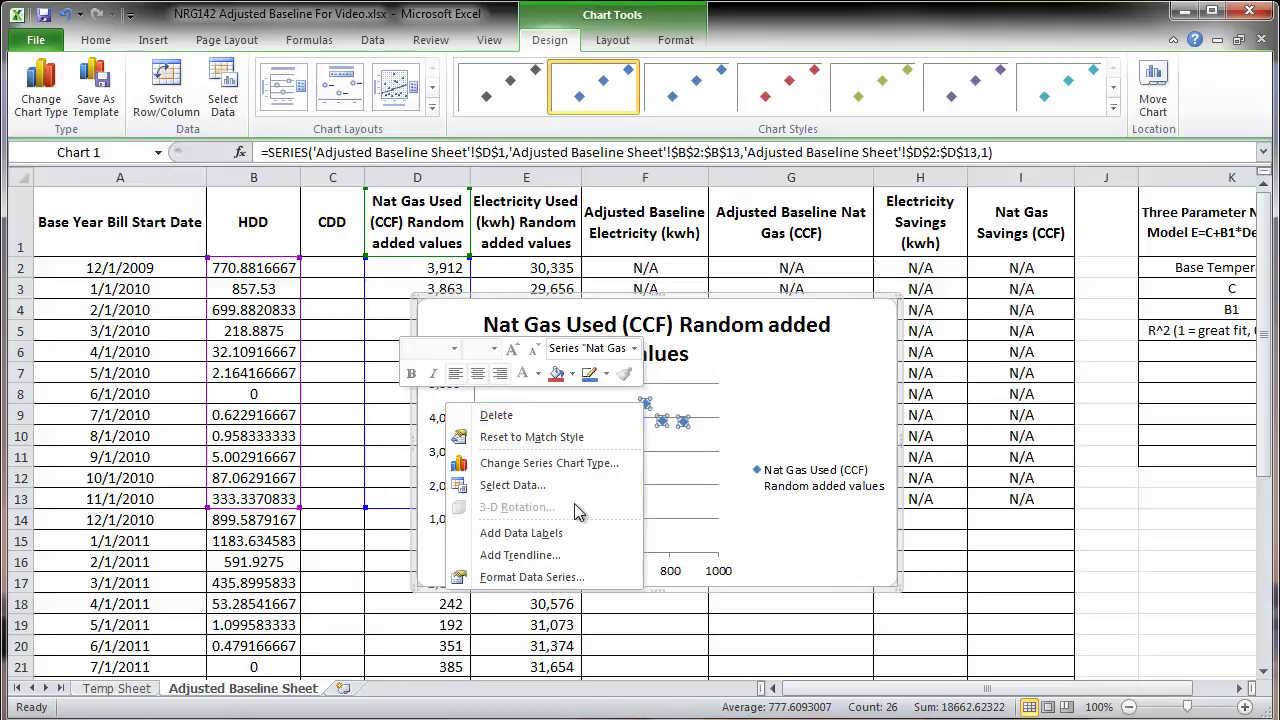
{"action": "left_click", "coordinate": [569, 554]}
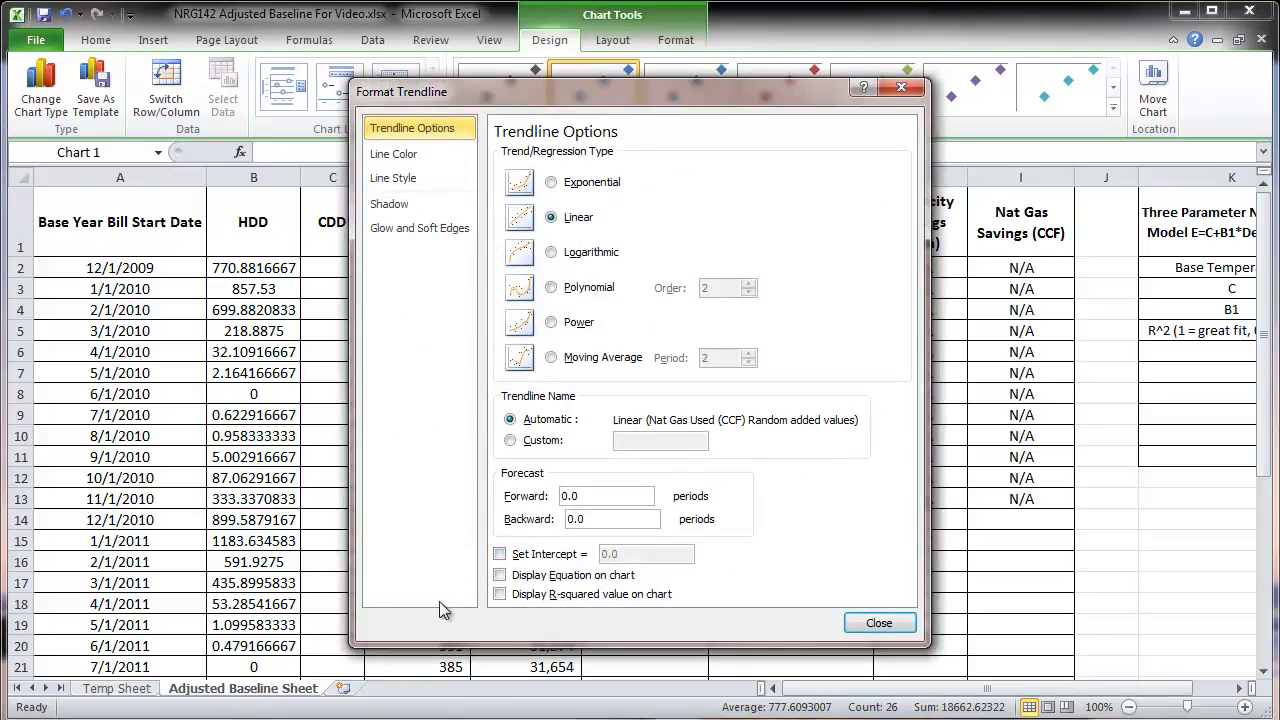
{"action": "left_click", "coordinate": [499, 575]}
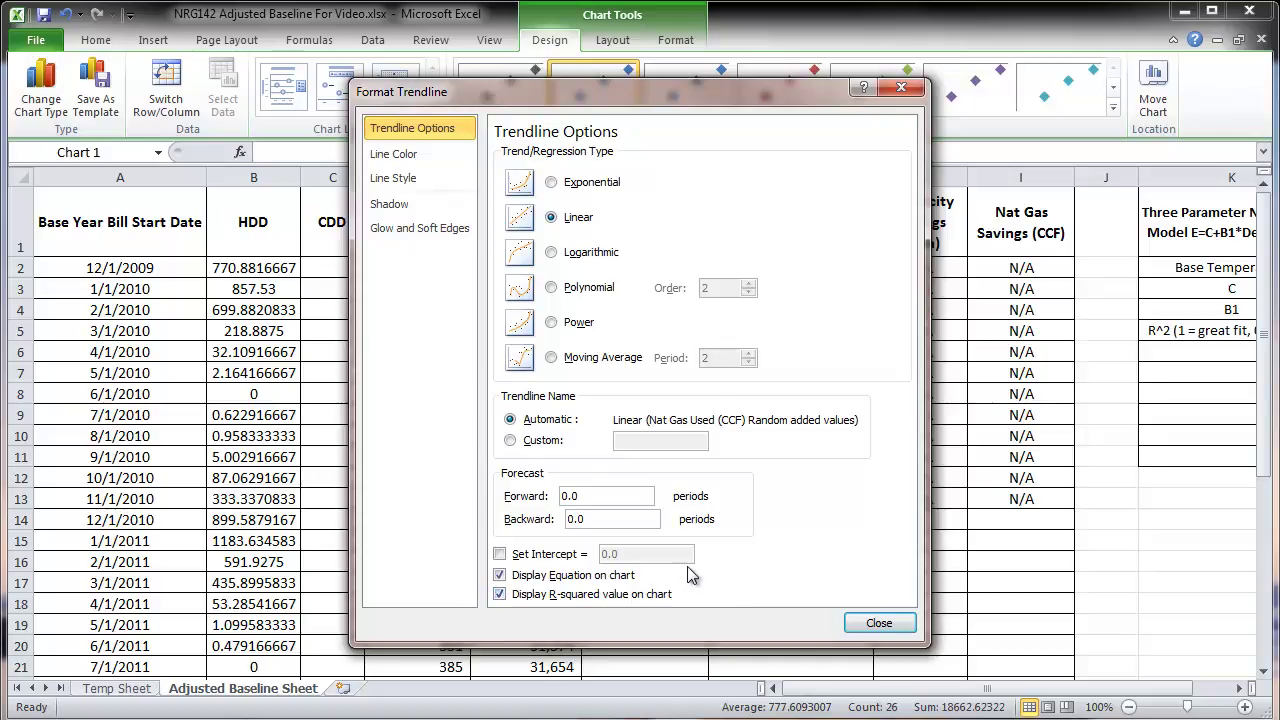
{"action": "left_click", "coordinate": [890, 622]}
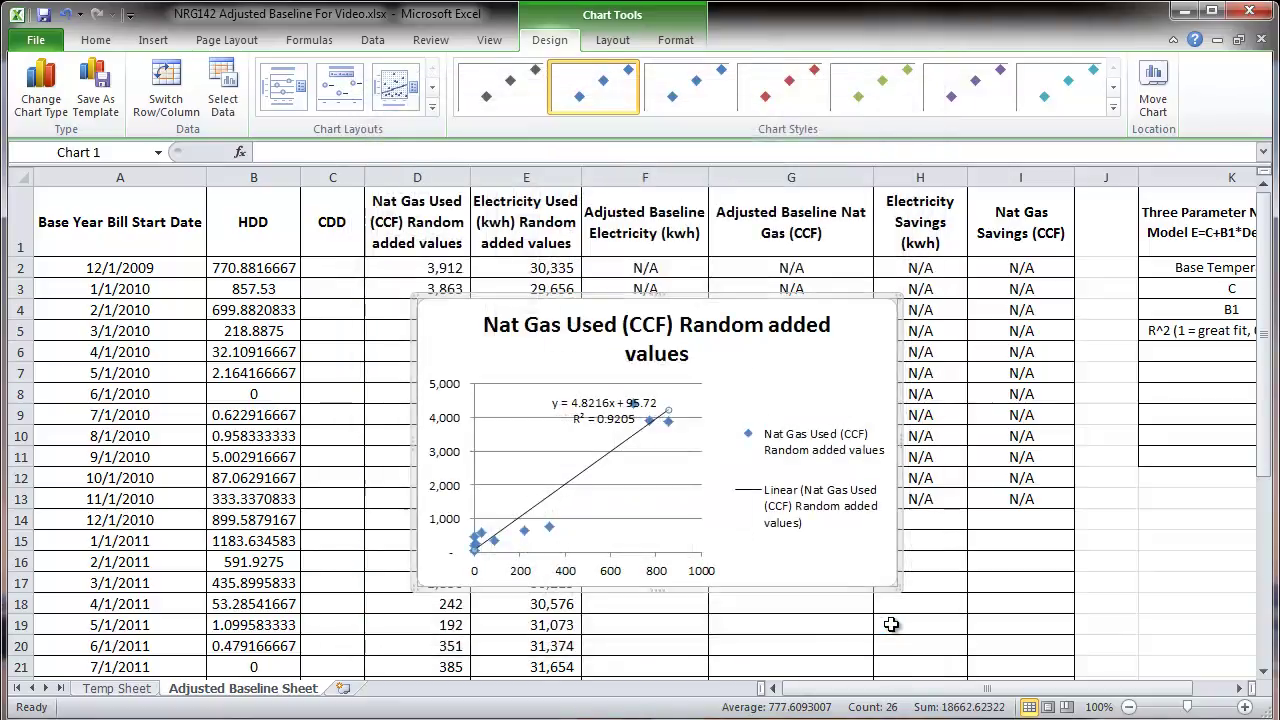
{"action": "left_click", "coordinate": [600, 392]}
{"action": "left_click_drag", "start_coordinate": [600, 392], "coordinate": [544, 400]}
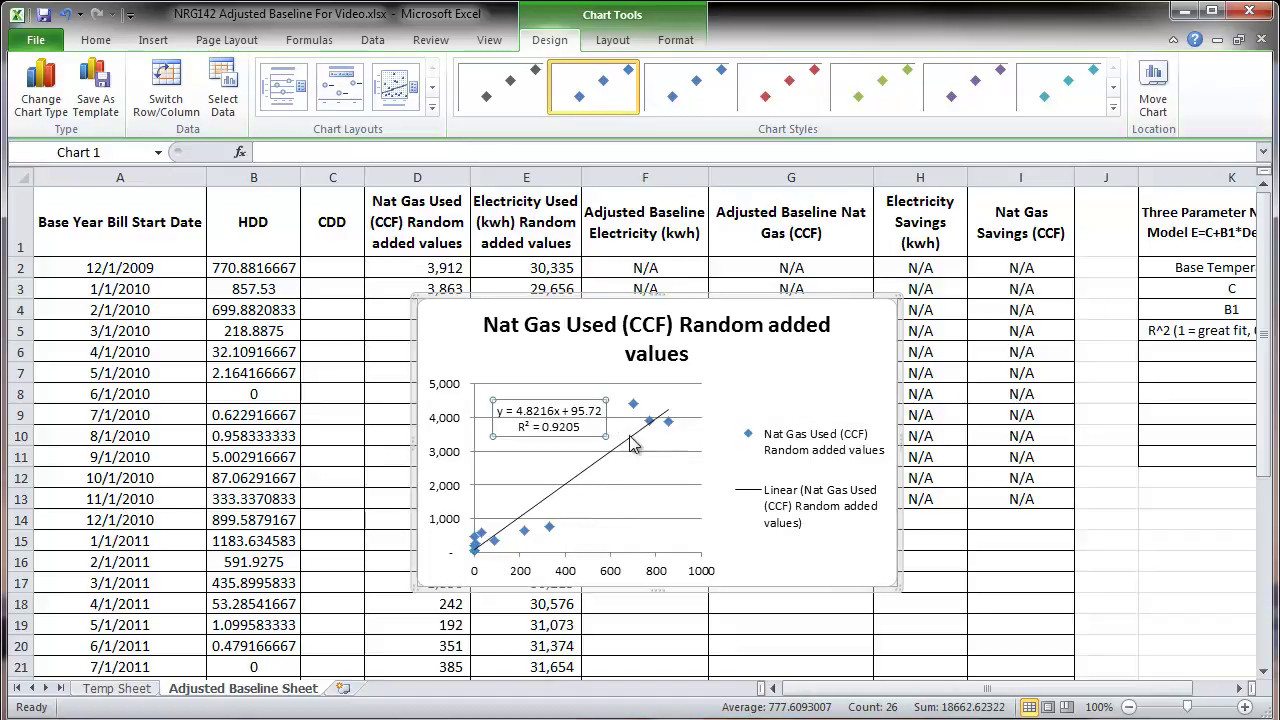
Step: Move the scatter chart directly below the Three Parameter Natural Gas Model table in columns K and L
{"action": "left_click", "coordinate": [706, 296]}
{"action": "left_click_drag", "start_coordinate": [706, 296], "coordinate": [1116, 482]}
{"action": "left_click_drag", "start_coordinate": [1160, 690], "coordinate": [1235, 690]}
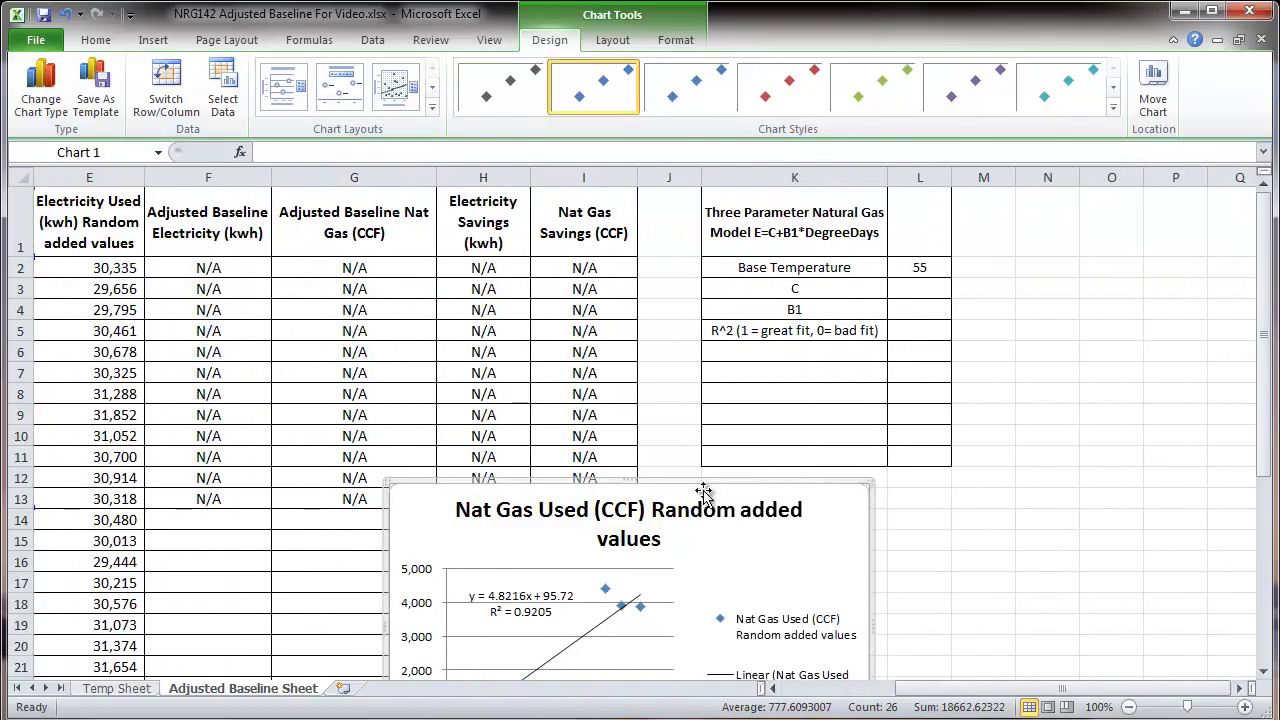
{"action": "left_click_drag", "start_coordinate": [652, 485], "coordinate": [926, 470]}
{"action": "left_click", "coordinate": [1264, 671]}
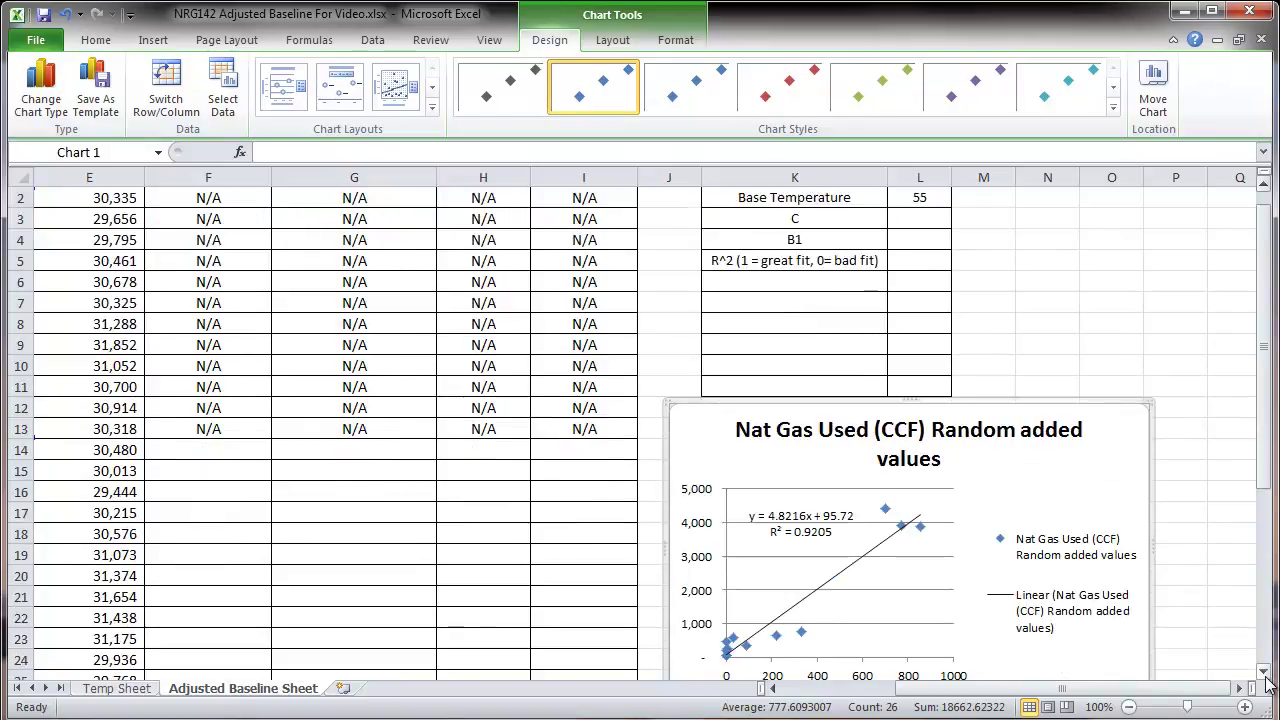
Step: Find the LINEST function and insert it in L3 as the model's C value
{"action": "left_click", "coordinate": [921, 220]}
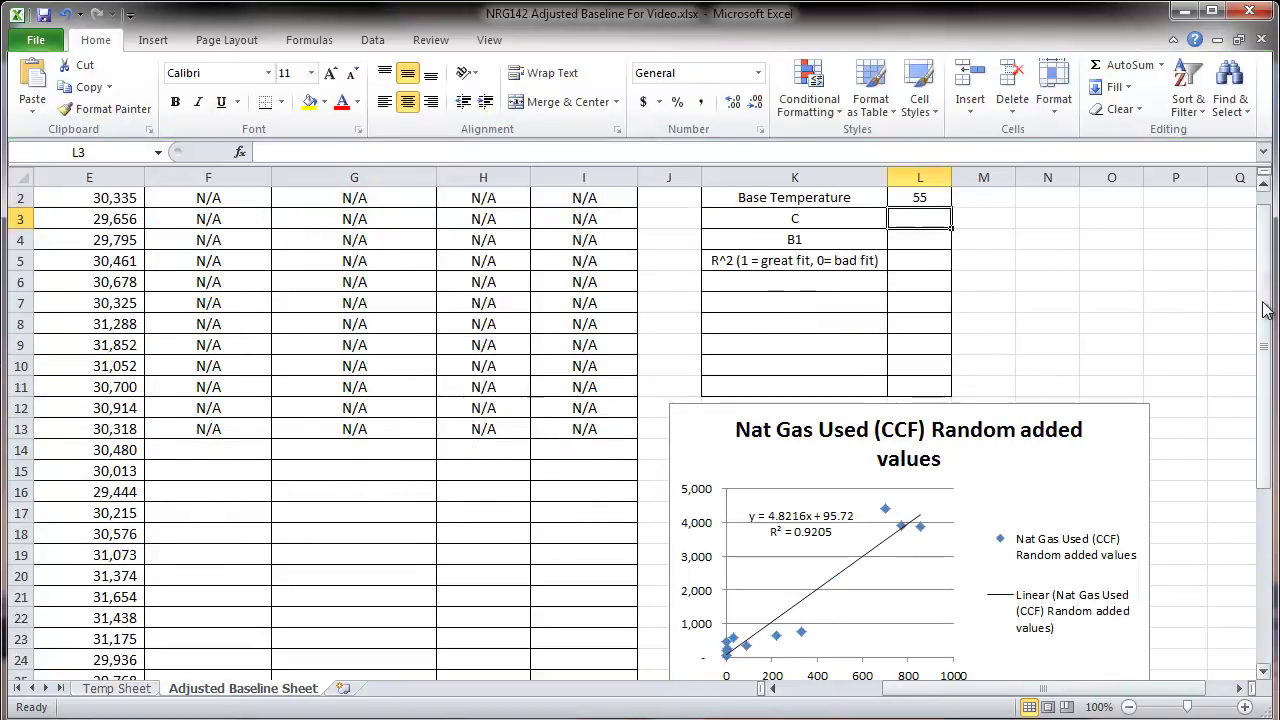
{"action": "scroll", "coordinate": [1264, 310], "scroll_direction": "up", "scroll_amount": 1}
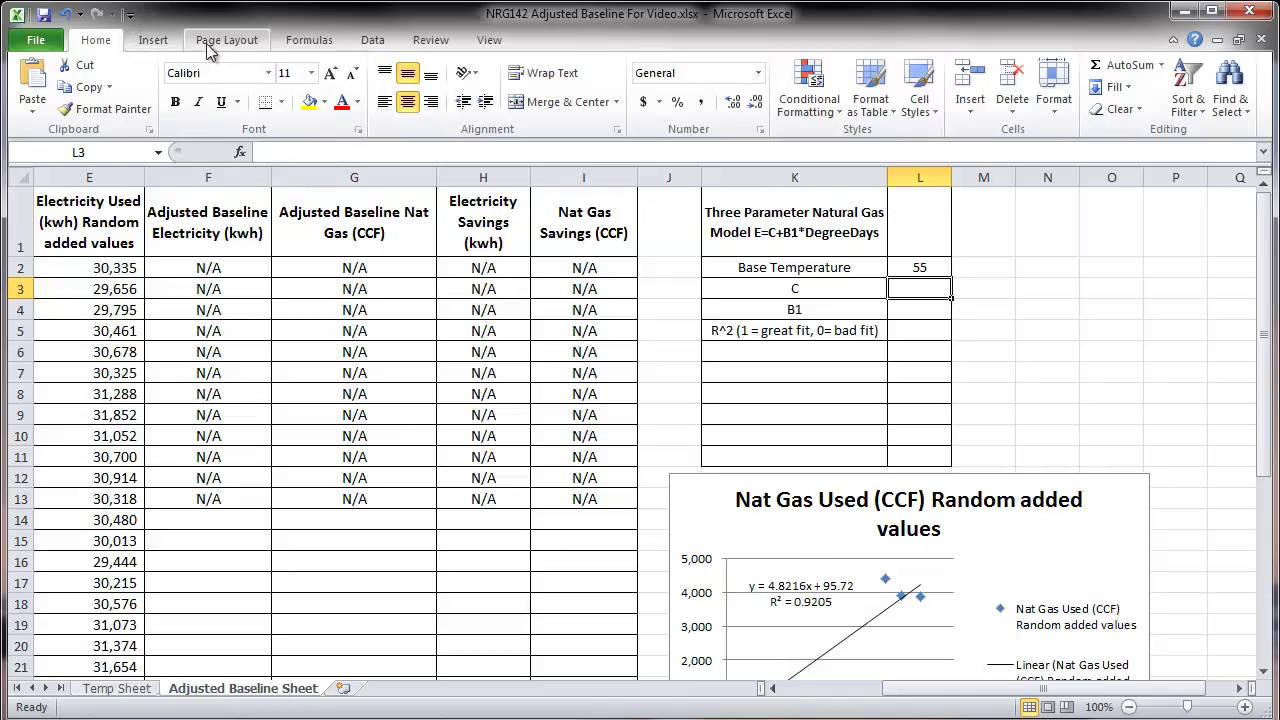
{"action": "left_click", "coordinate": [153, 40]}
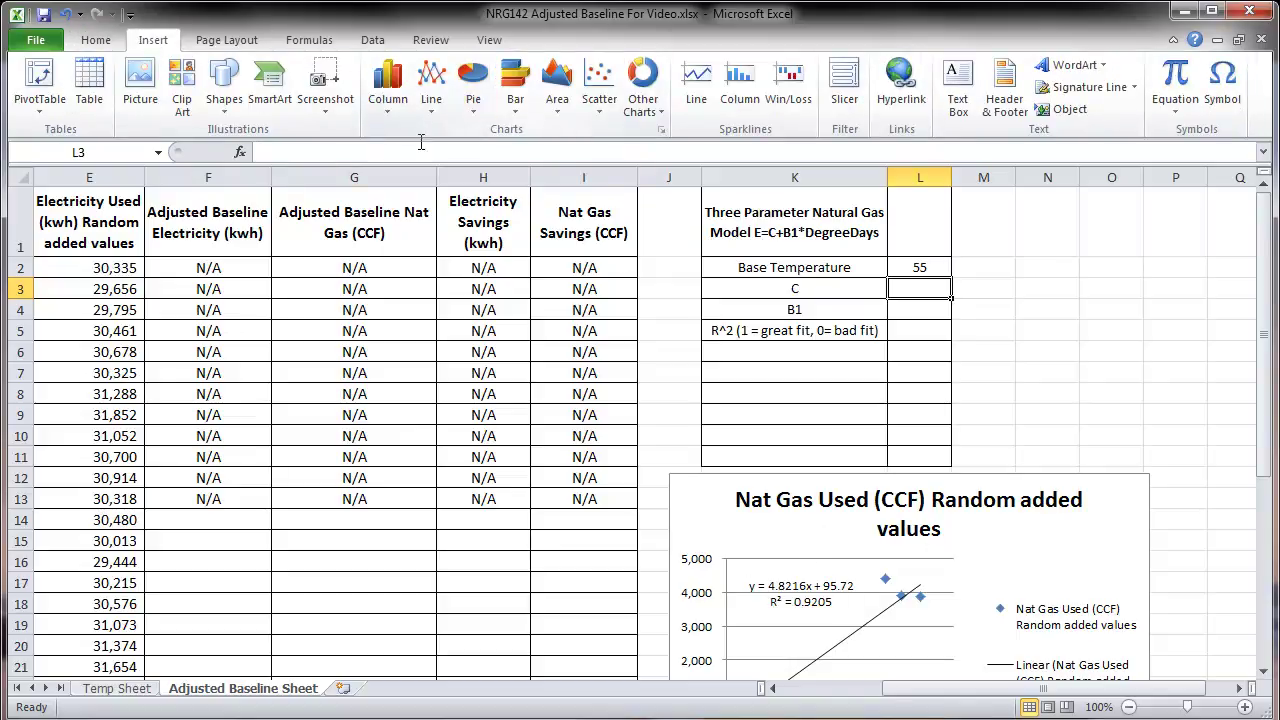
{"action": "left_click", "coordinate": [312, 40]}
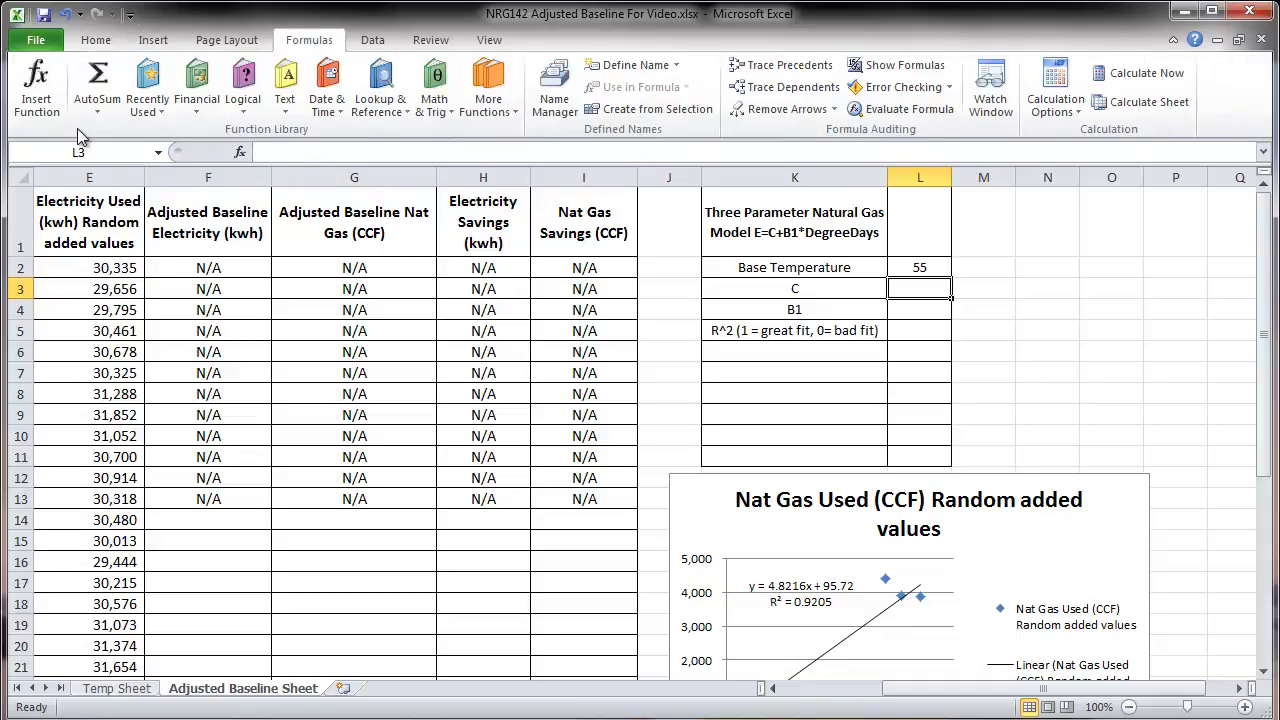
{"action": "left_click", "coordinate": [36, 84]}
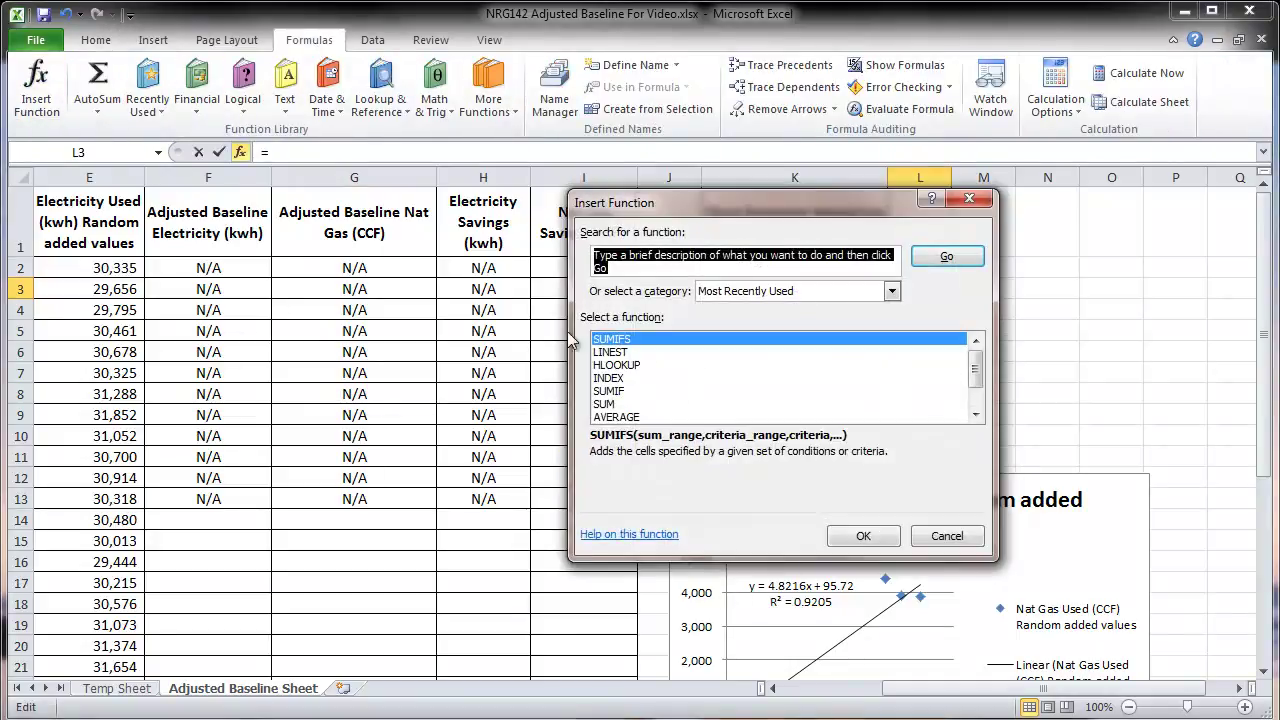
{"action": "type", "text": "linest"}
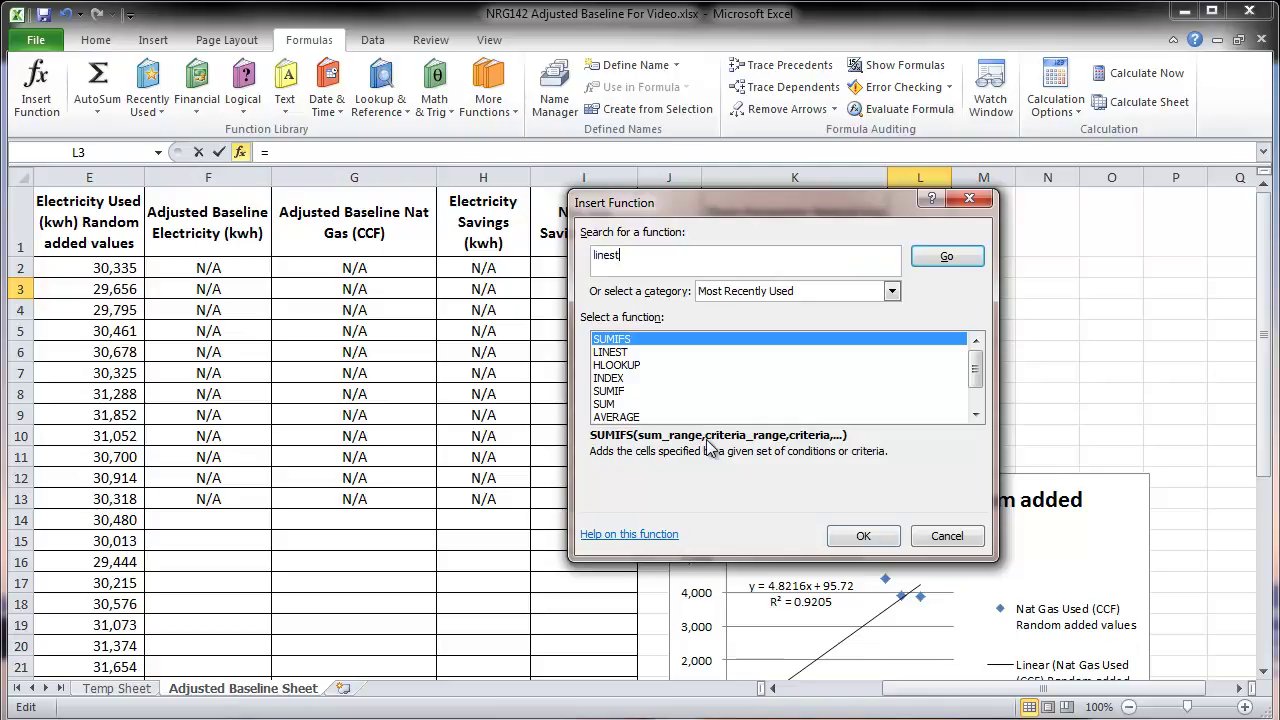
{"action": "left_click", "coordinate": [946, 258]}
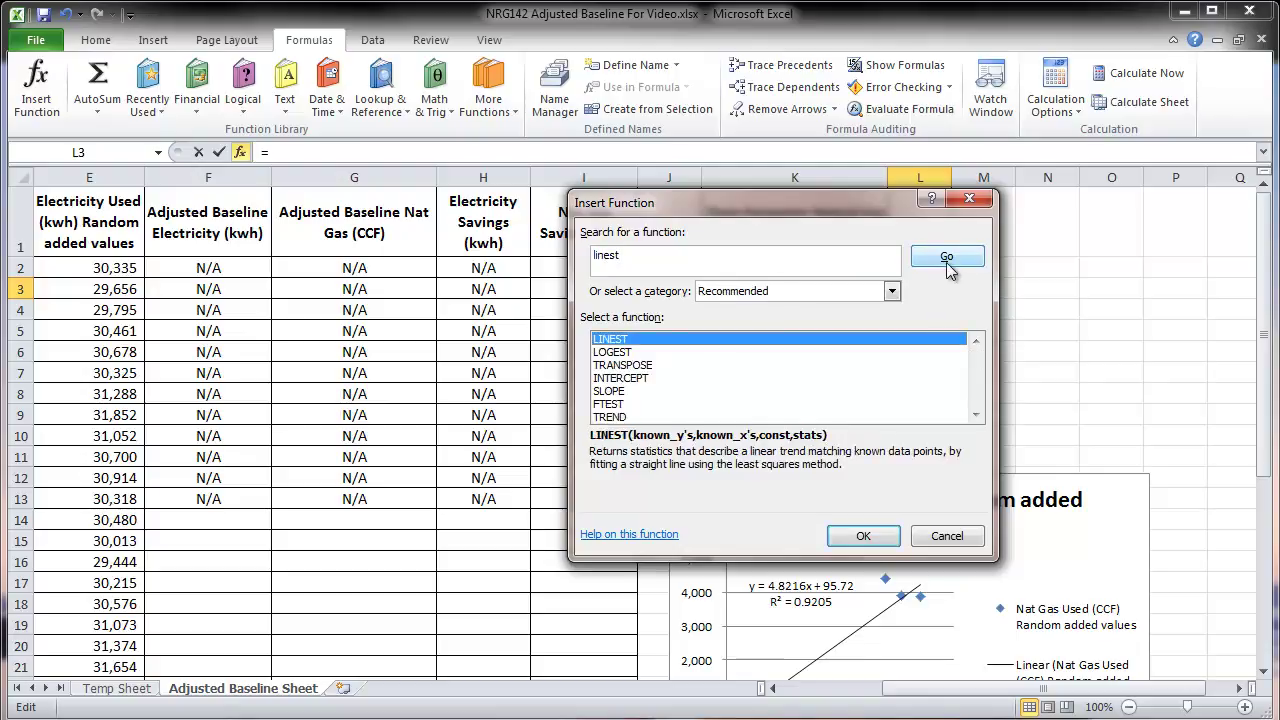
{"action": "double_click", "coordinate": [705, 338]}
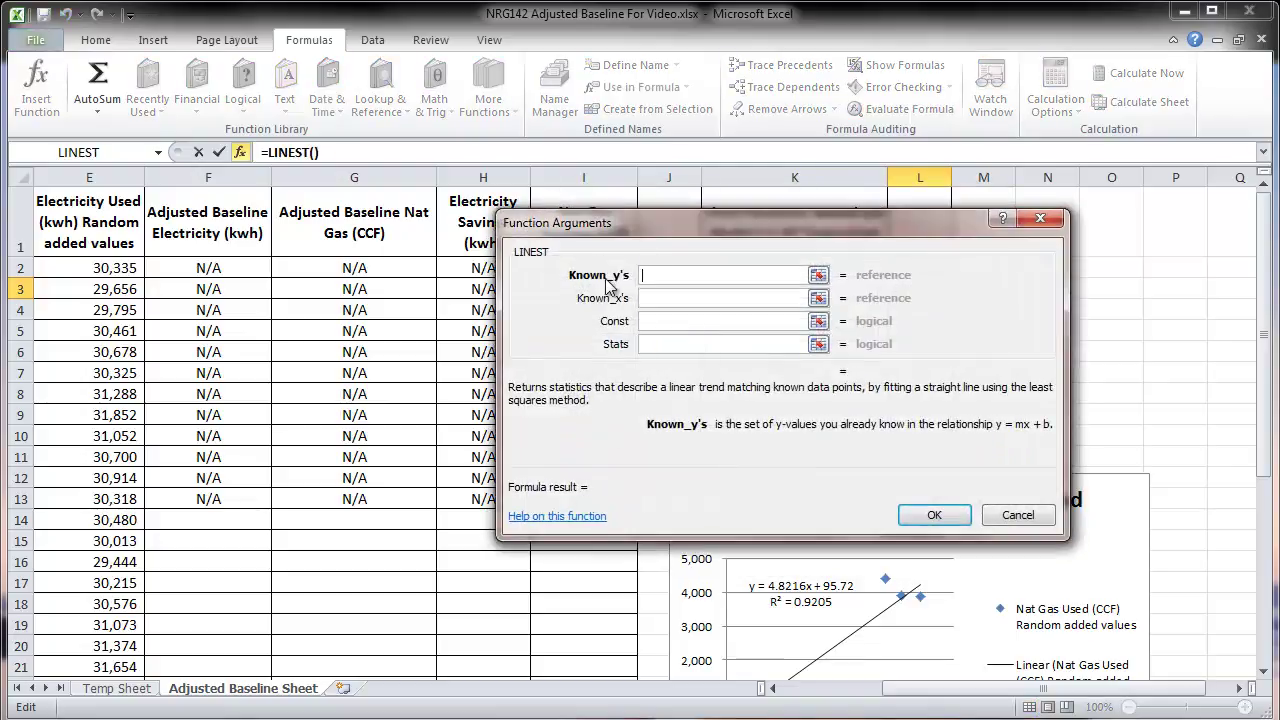
Step: Set LINEST's Known_y's to the natural gas values D2:D13 and Known_x's to the HDD values B2:B13
{"action": "left_click", "coordinate": [776, 689]}
{"action": "left_click", "coordinate": [776, 689]}
{"action": "left_click", "coordinate": [776, 689]}
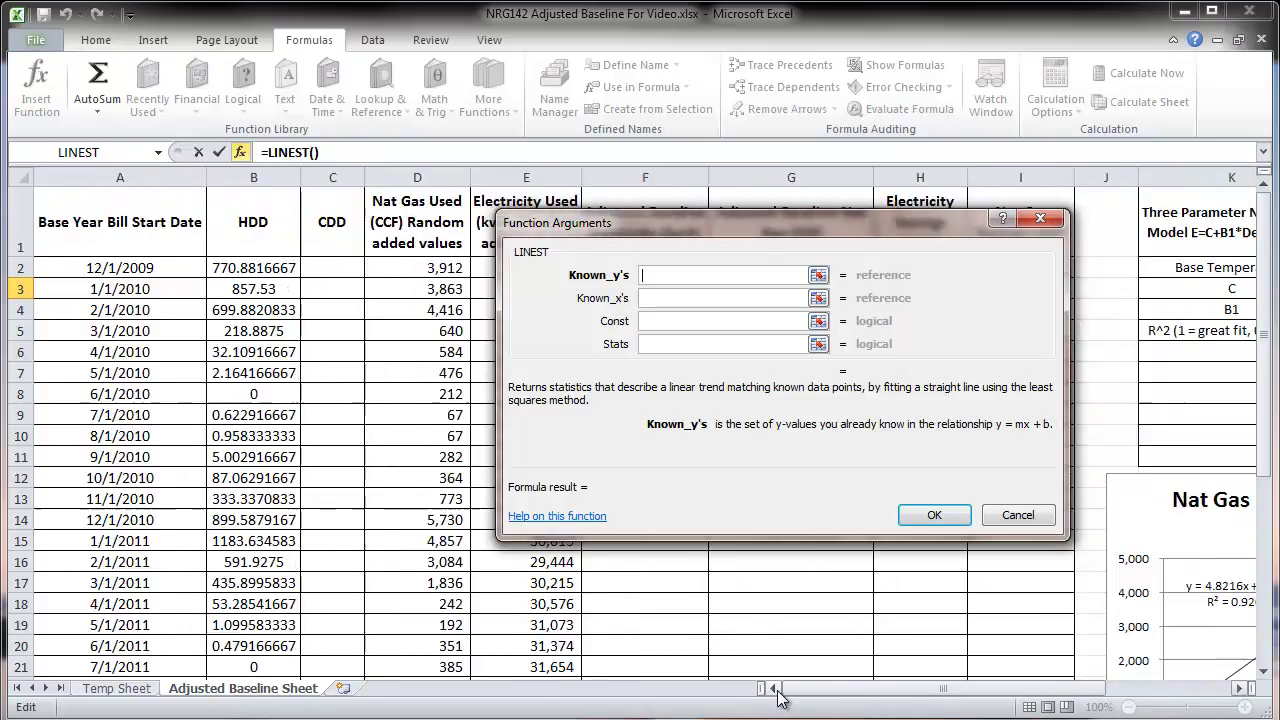
{"action": "left_click_drag", "start_coordinate": [643, 240], "coordinate": [1011, 240]}
{"action": "left_click", "coordinate": [440, 268]}
{"action": "left_click_drag", "start_coordinate": [440, 268], "coordinate": [450, 494]}
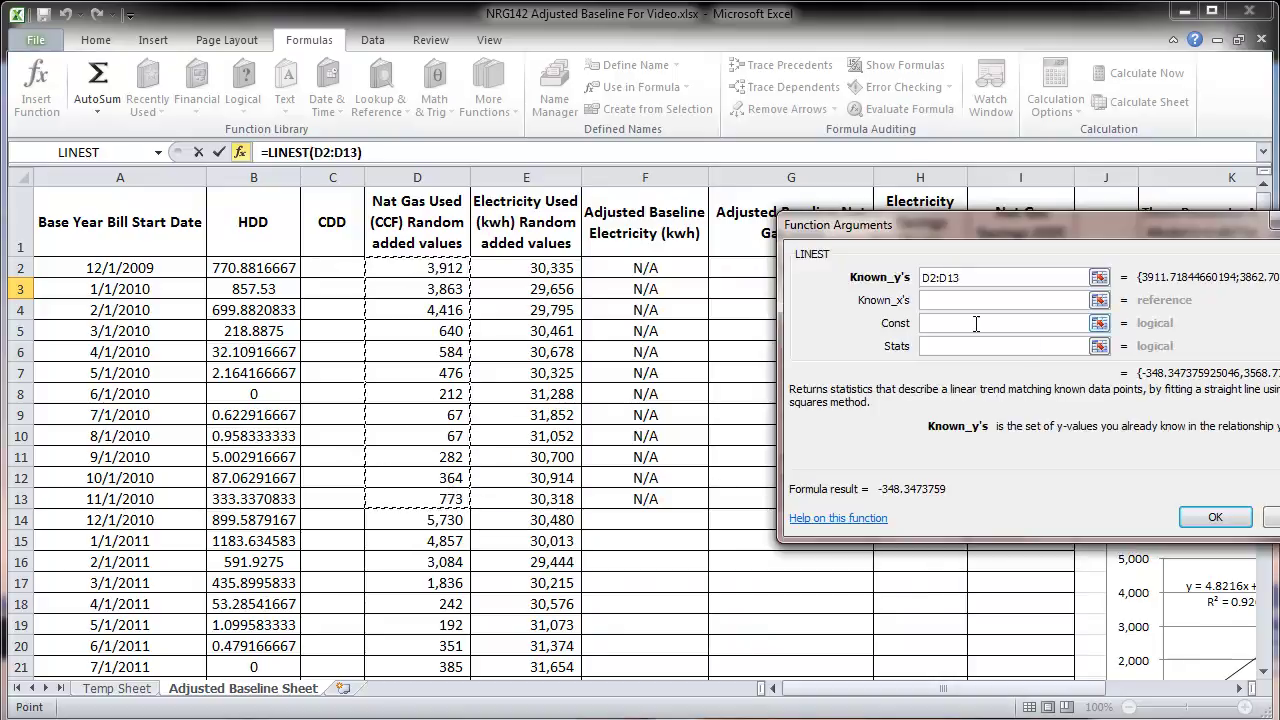
{"action": "left_click", "coordinate": [960, 298]}
{"action": "left_click_drag", "start_coordinate": [240, 266], "coordinate": [252, 498]}
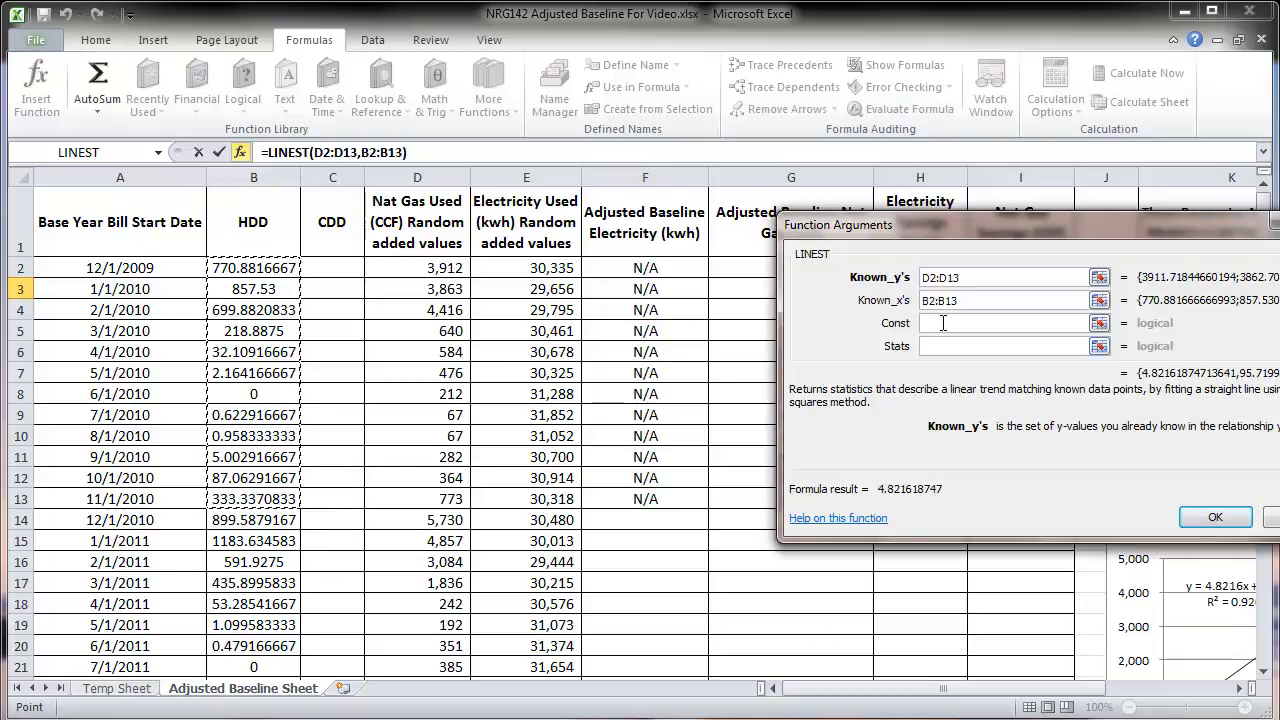
Step: Set LINEST's Const to 1 and Stats to 0, and accept the formula
{"action": "left_click_drag", "start_coordinate": [981, 223], "coordinate": [574, 223]}
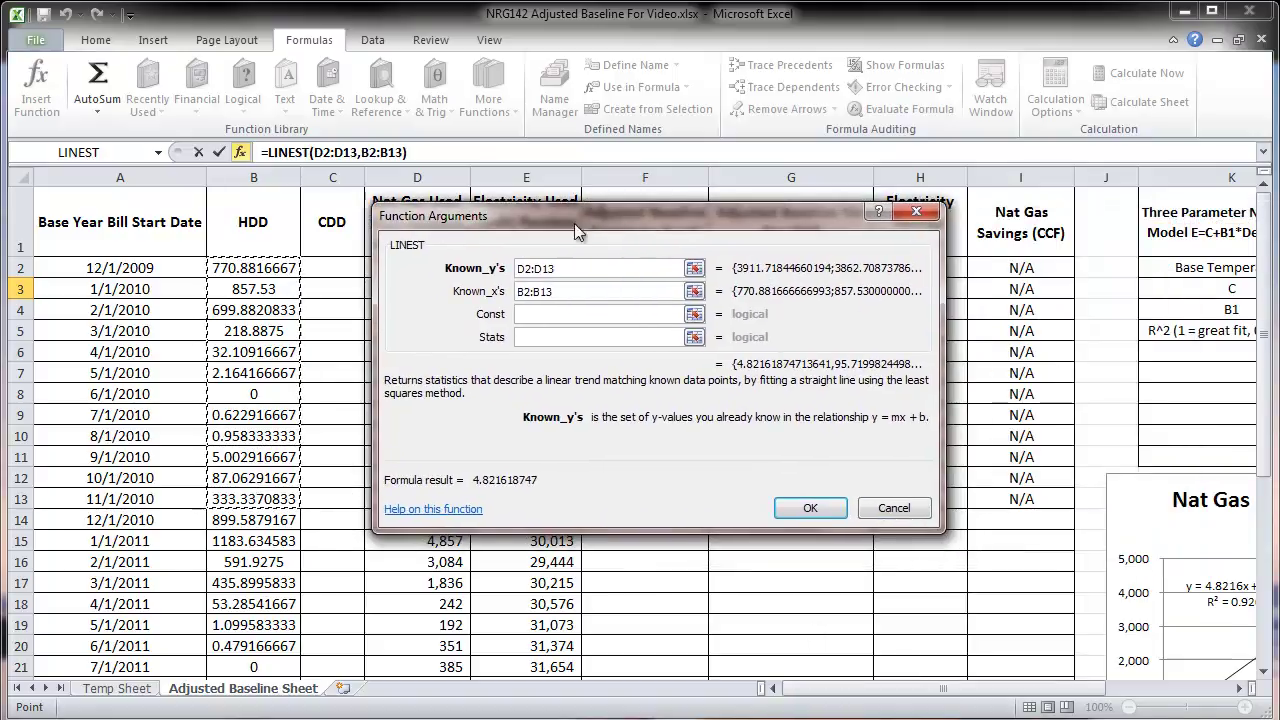
{"action": "left_click", "coordinate": [548, 315]}
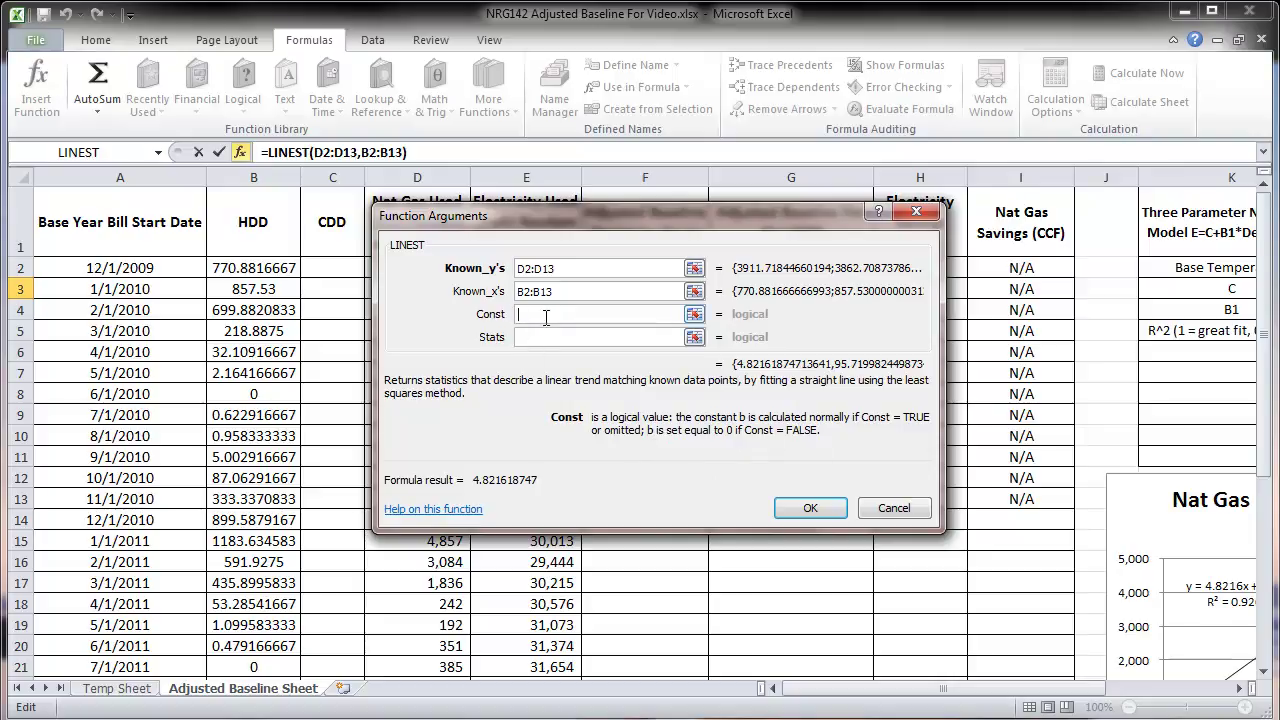
{"action": "type", "text": "1"}
{"action": "left_click", "coordinate": [540, 336]}
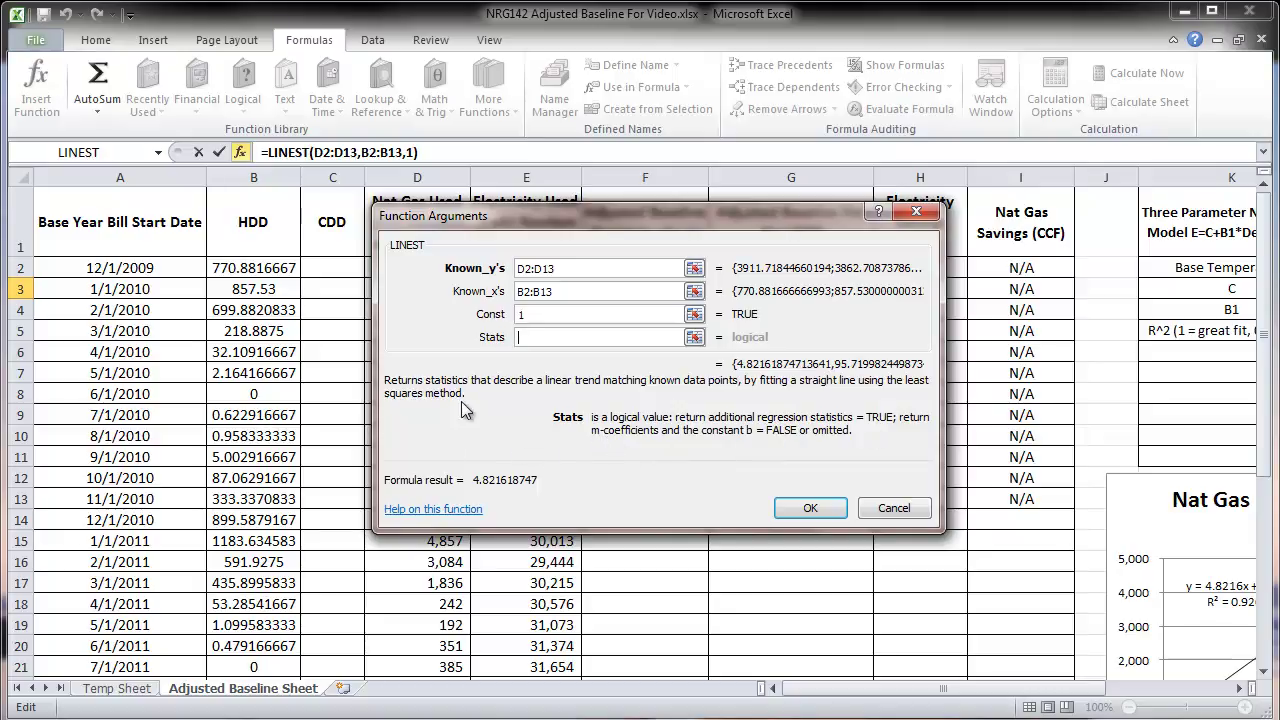
{"action": "type", "text": "0"}
{"action": "left_click", "coordinate": [796, 506]}
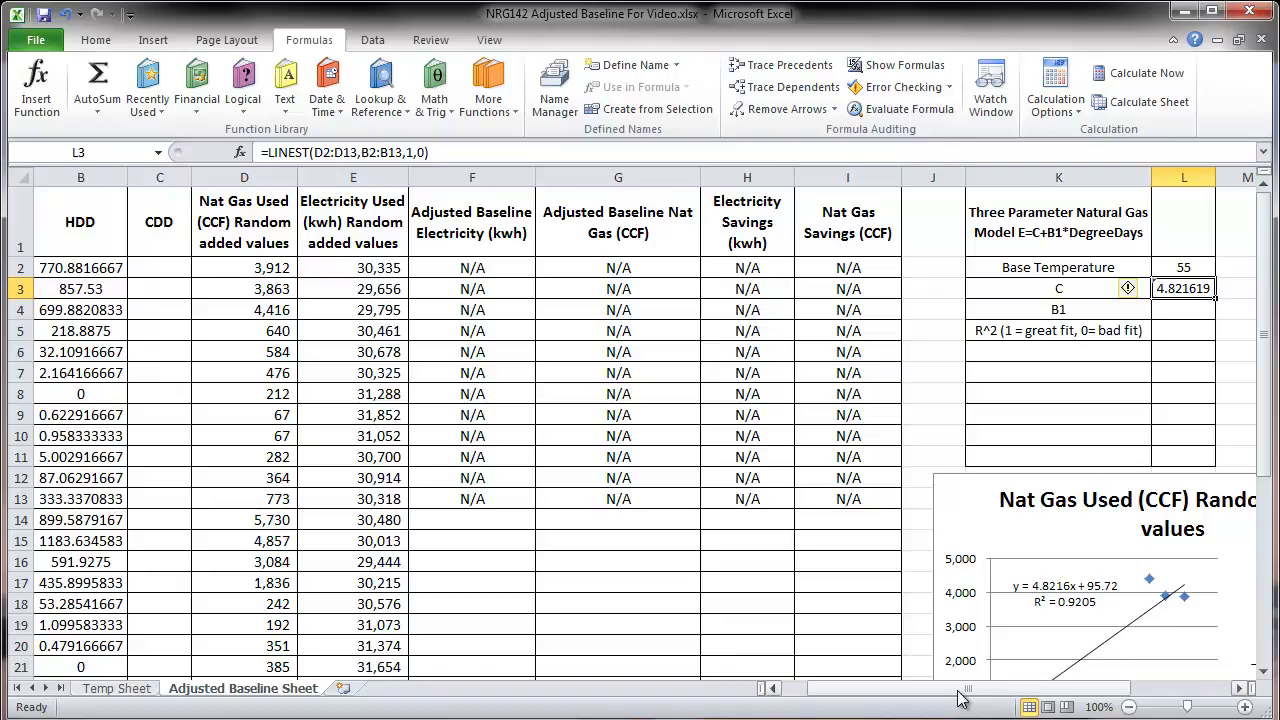
Step: Wrap the L3 formula in INDEX with position 2, giving =INDEX(LINEST(D2:D13,B2:B13,1,0),2), and reselect L3
{"action": "left_click_drag", "start_coordinate": [960, 695], "coordinate": [1018, 695]}
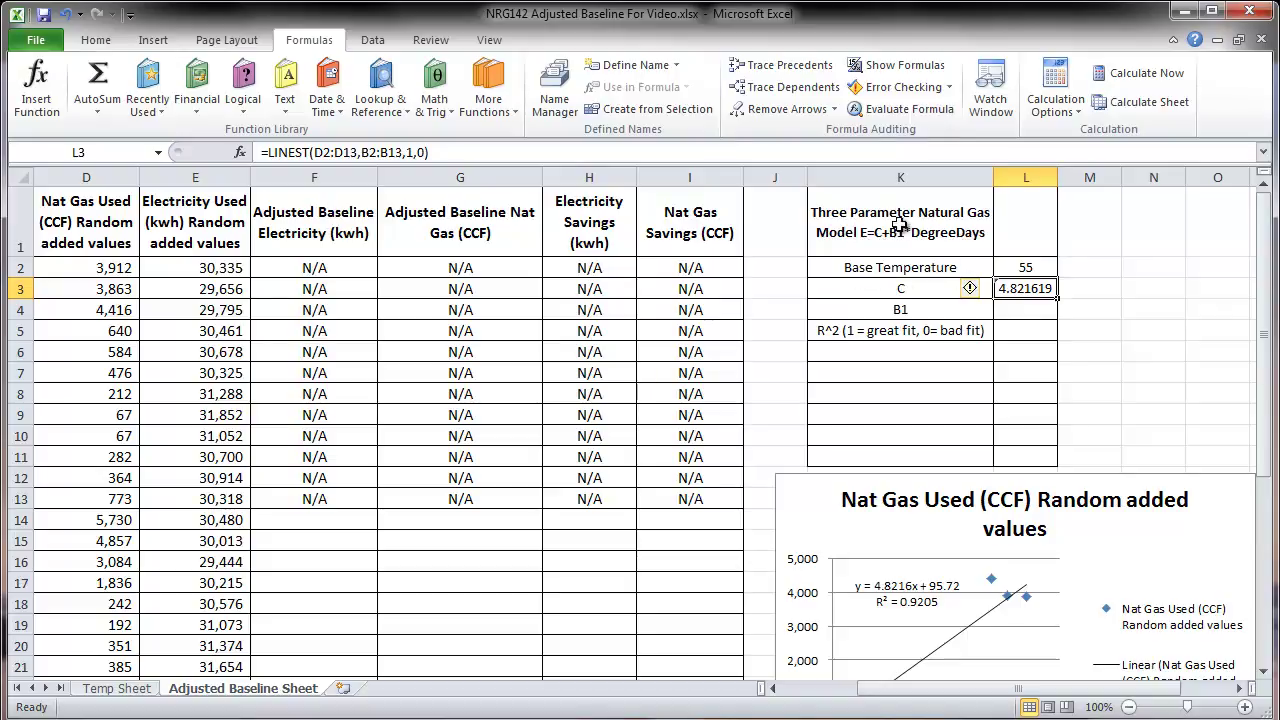
{"action": "left_click", "coordinate": [270, 152]}
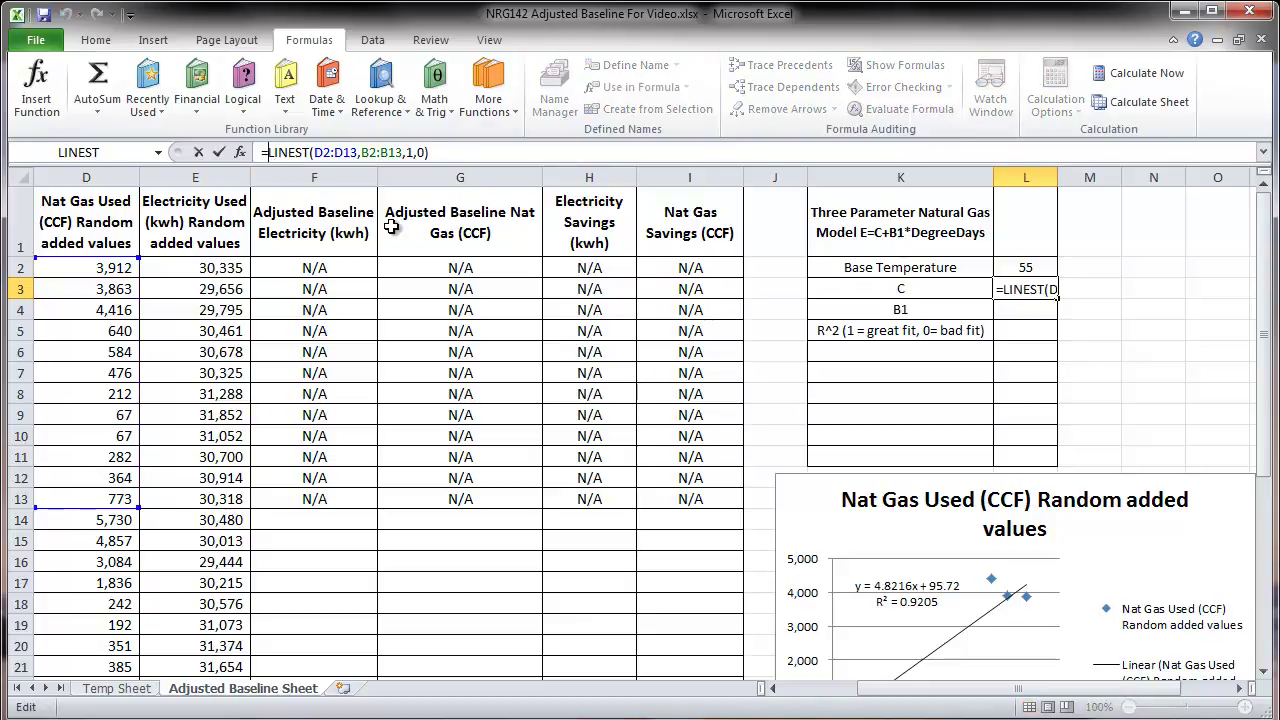
{"action": "type", "text": "Index"}
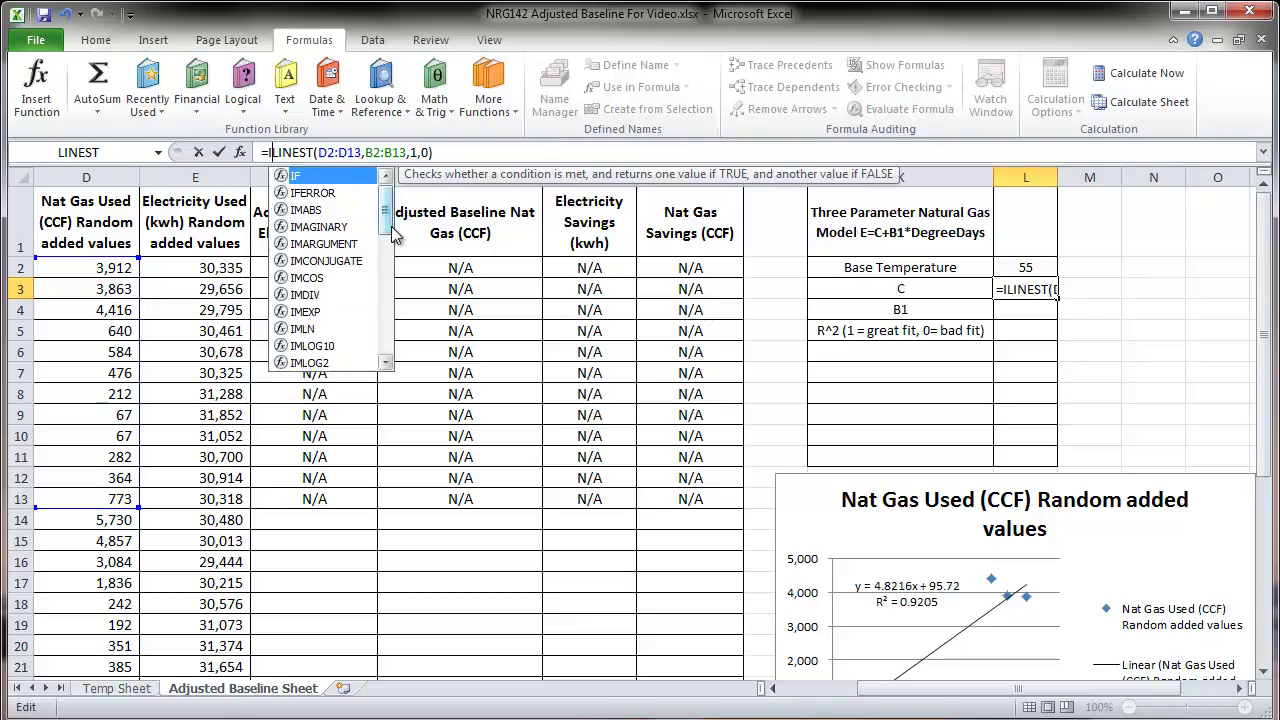
{"action": "type", "text": "("}
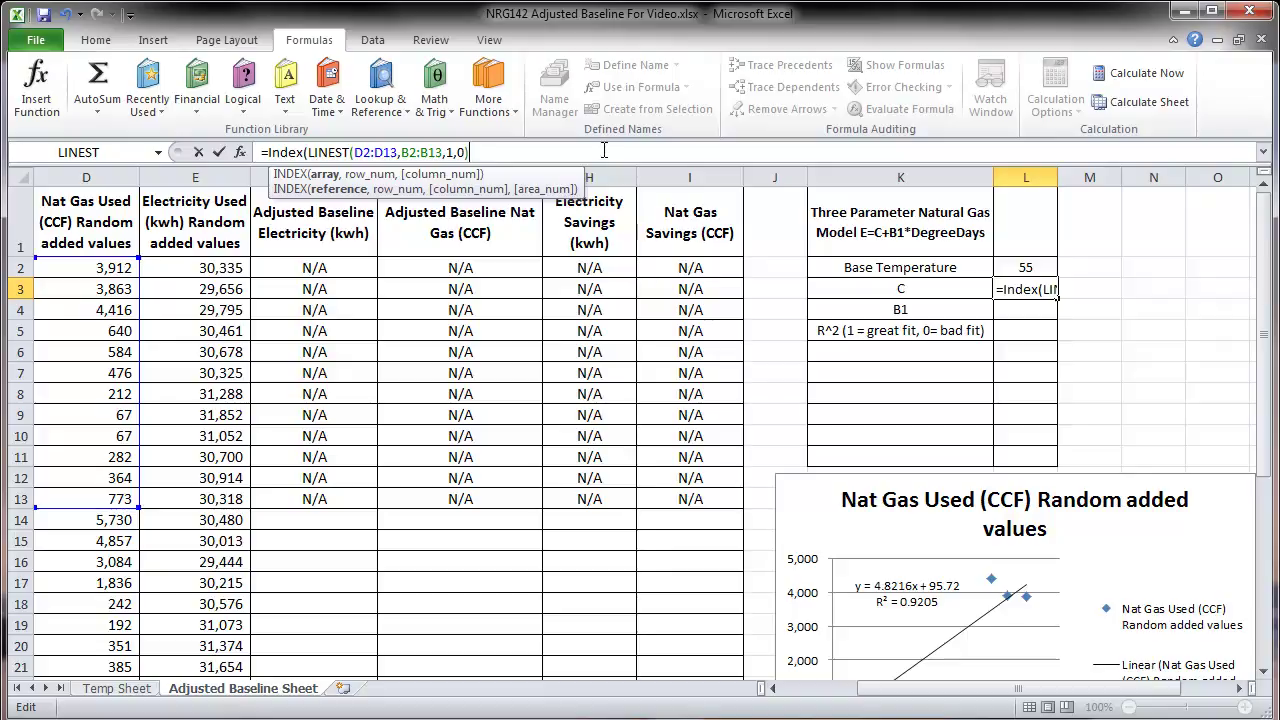
{"action": "type", "text": ",0"}
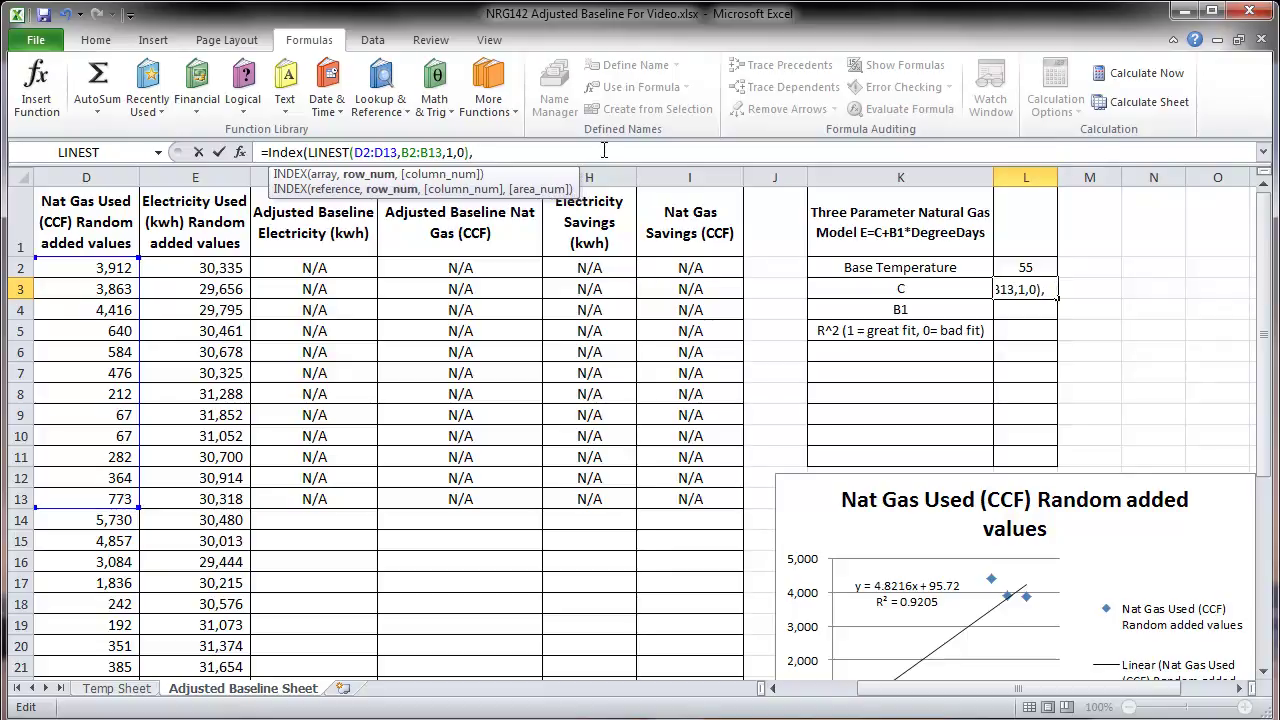
{"action": "type", "text": ")"}
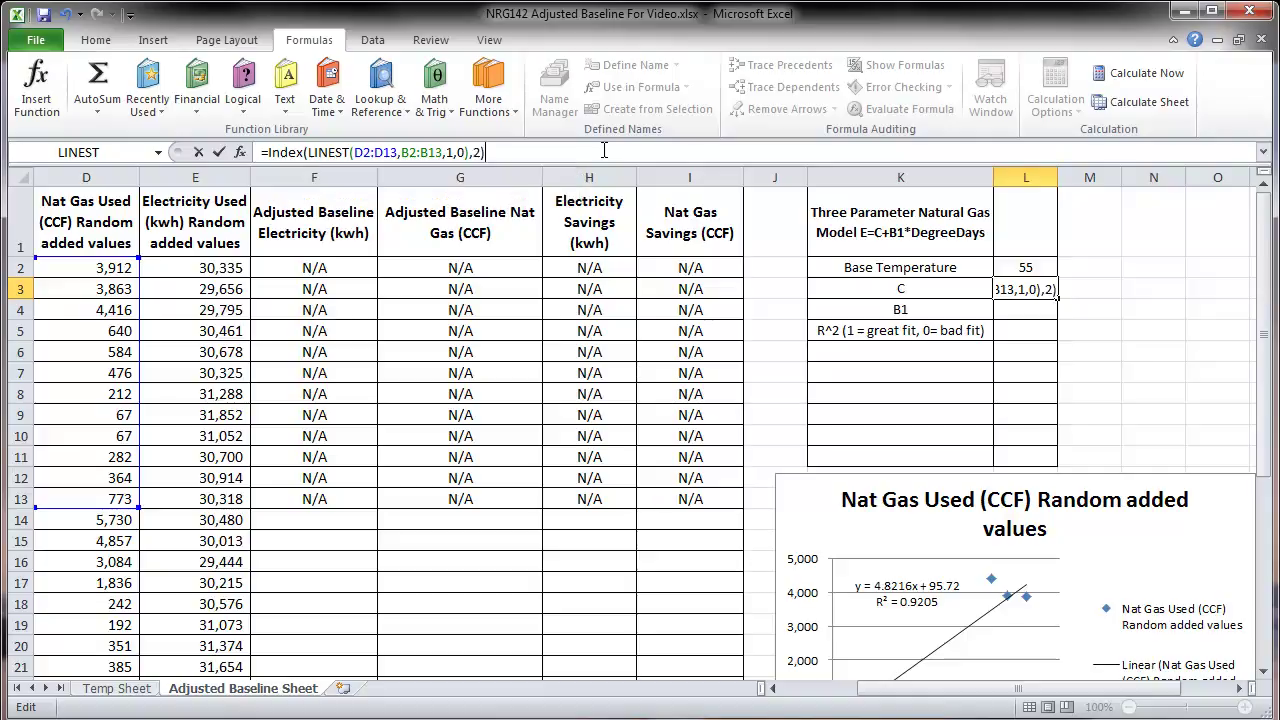
{"action": "key", "text": "Return"}
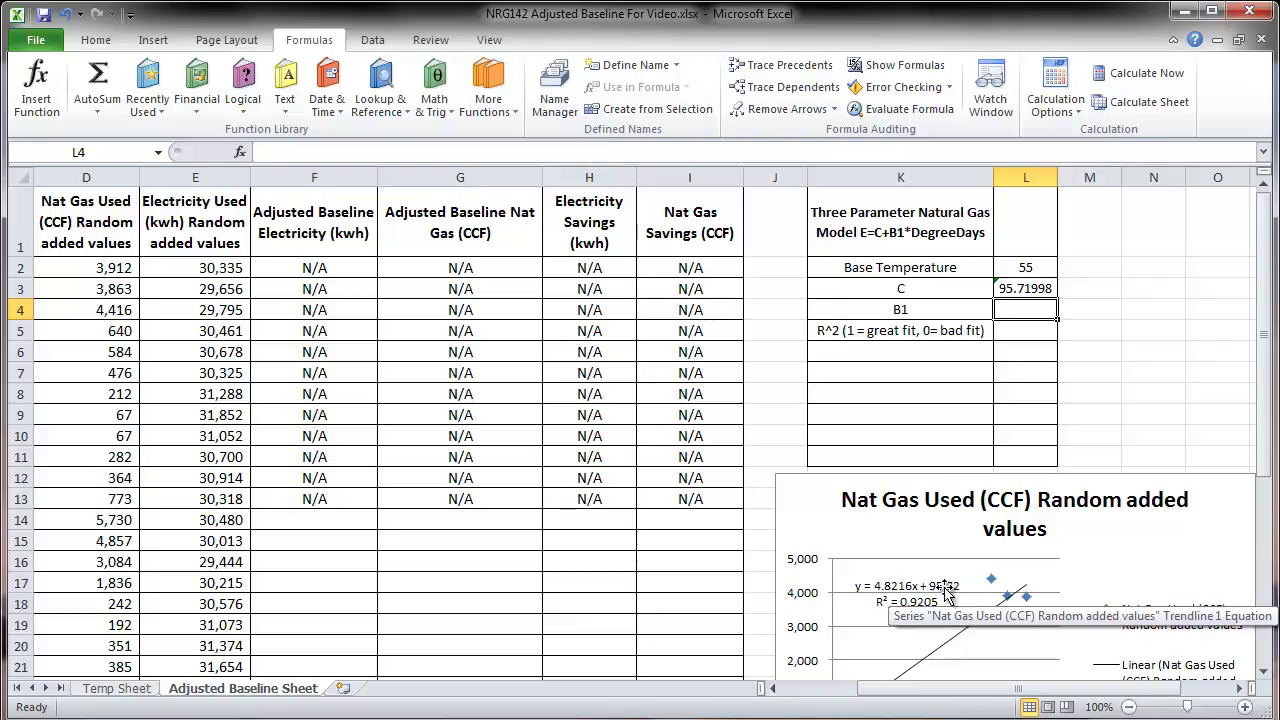
{"action": "left_click", "coordinate": [1022, 287]}
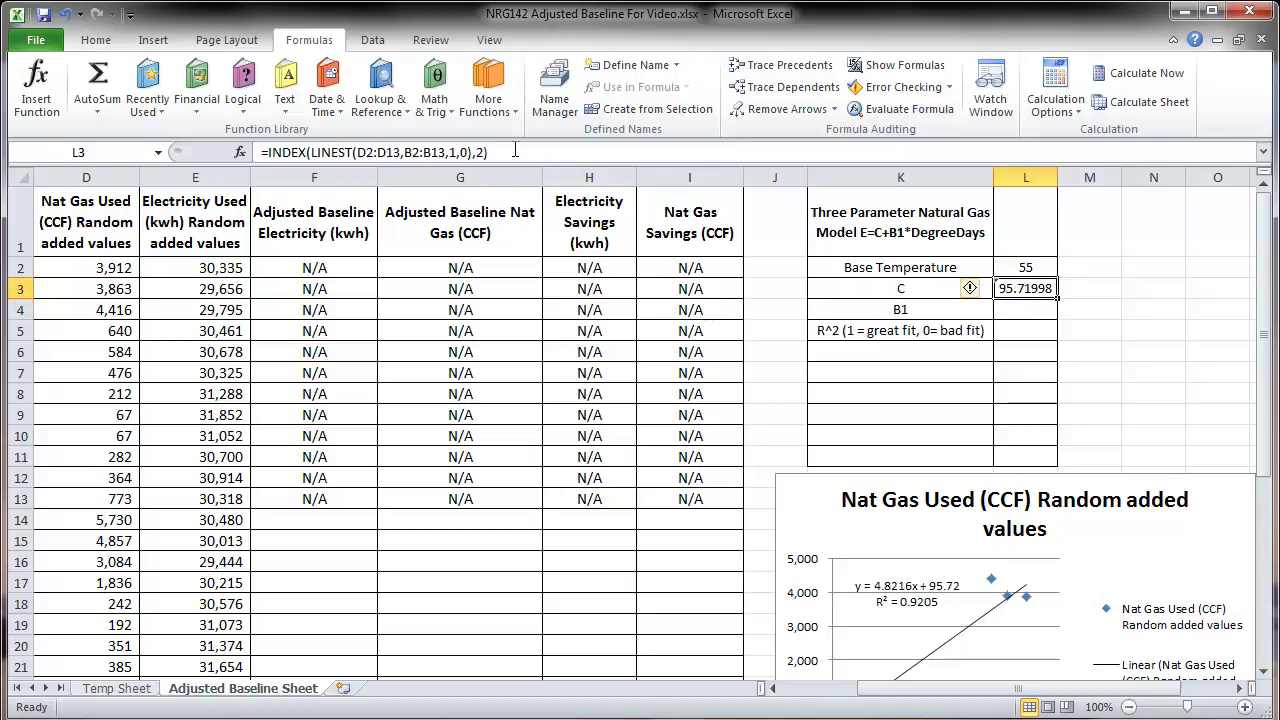
Step: Copy L3's formula into L4 for B1 and change the INDEX position to 1, giving =INDEX(LINEST(D2:D13,B2:B13,1,0),1)
{"action": "left_click_drag", "start_coordinate": [515, 150], "coordinate": [245, 150]}
{"action": "key", "text": "ctrl+c"}
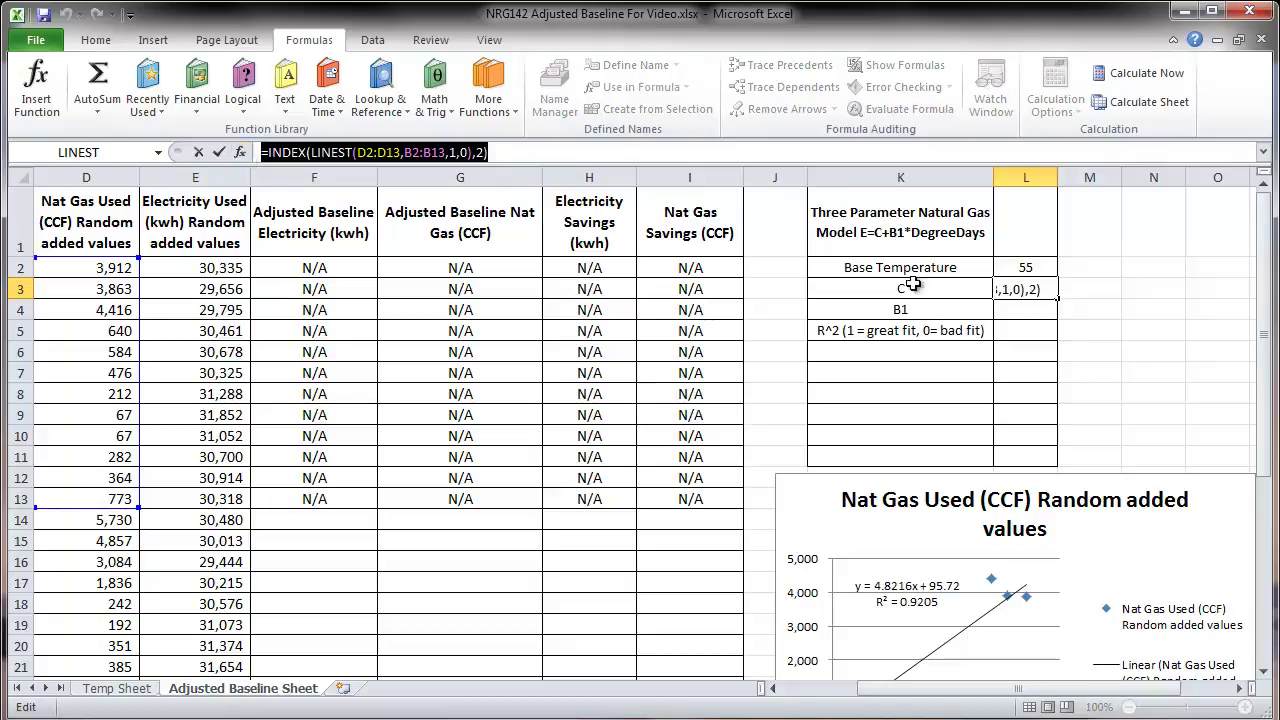
{"action": "key", "text": "ctrl+Return"}
{"action": "key", "text": "Down"}
{"action": "left_click", "coordinate": [621, 152]}
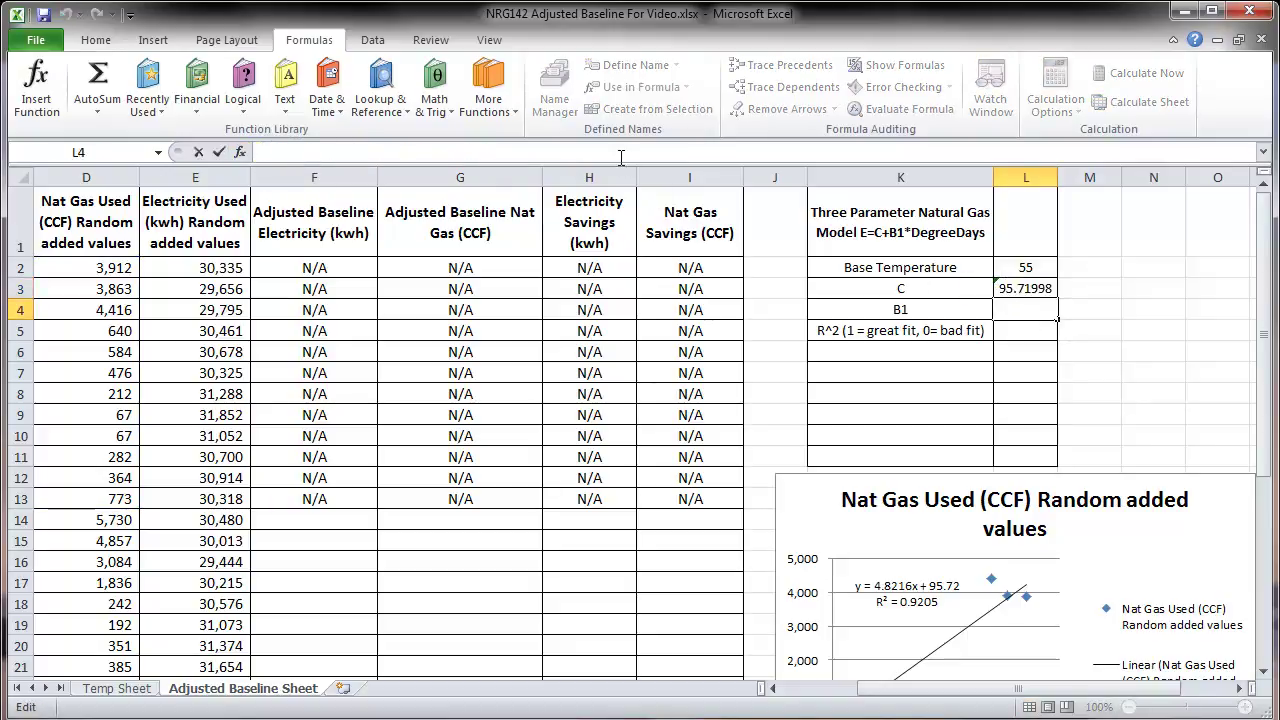
{"action": "key", "text": "ctrl+v"}
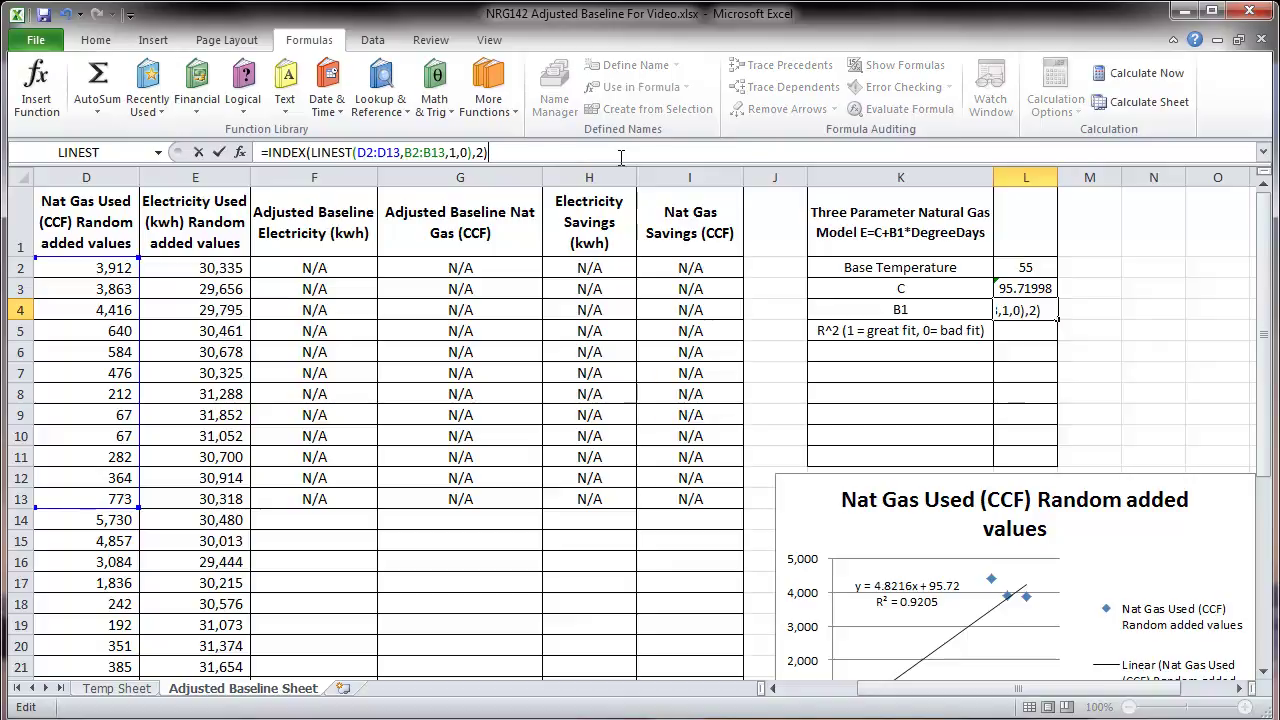
{"action": "left_click", "coordinate": [491, 153]}
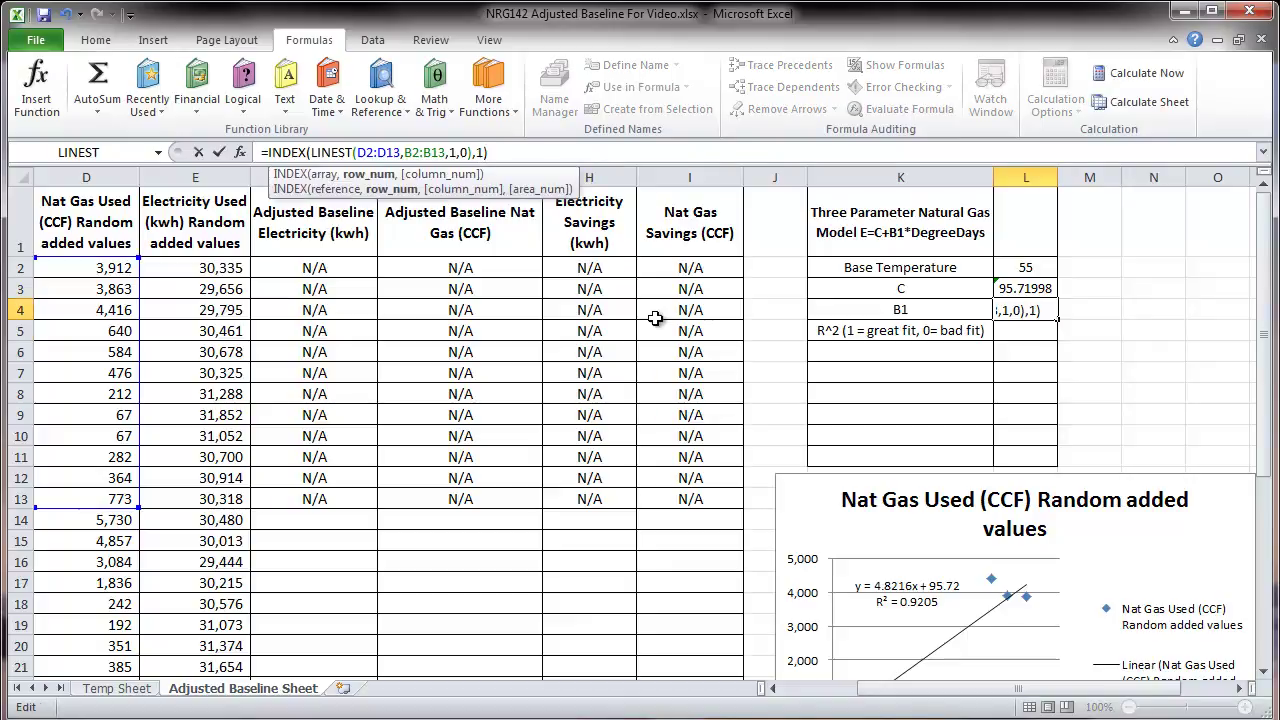
{"action": "key", "text": "Return"}
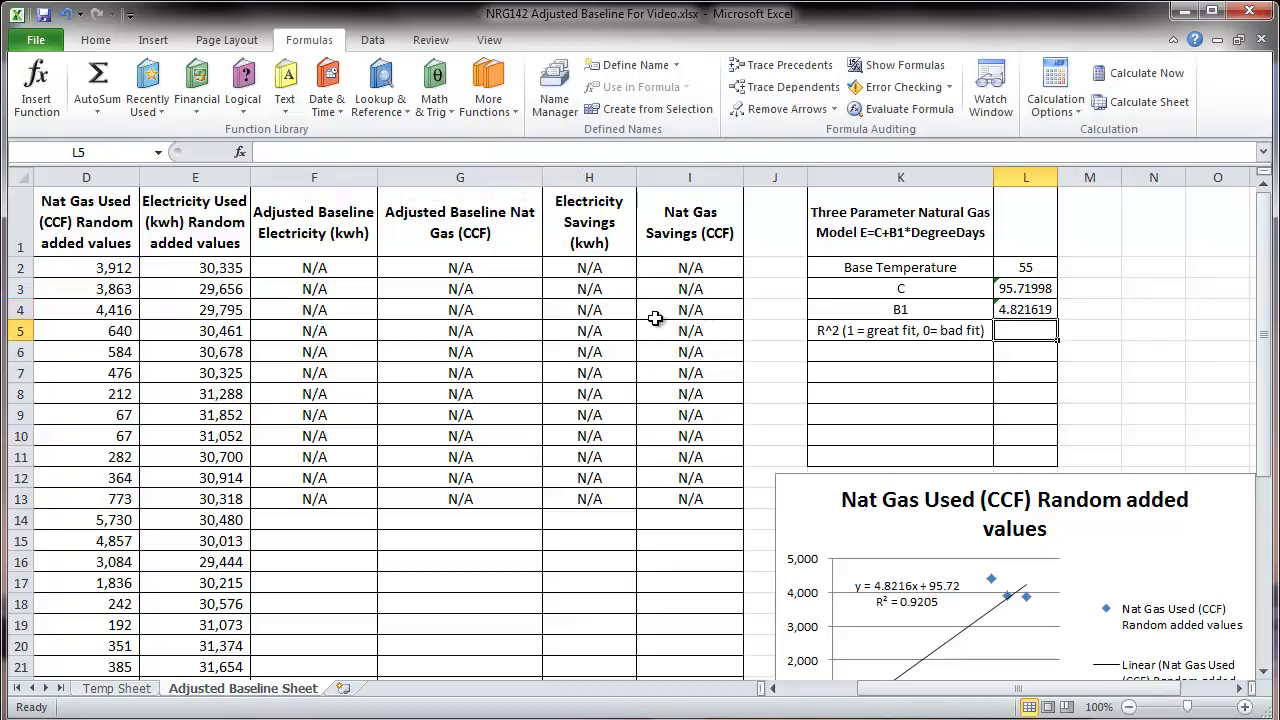
{"action": "left_click", "coordinate": [1025, 309]}
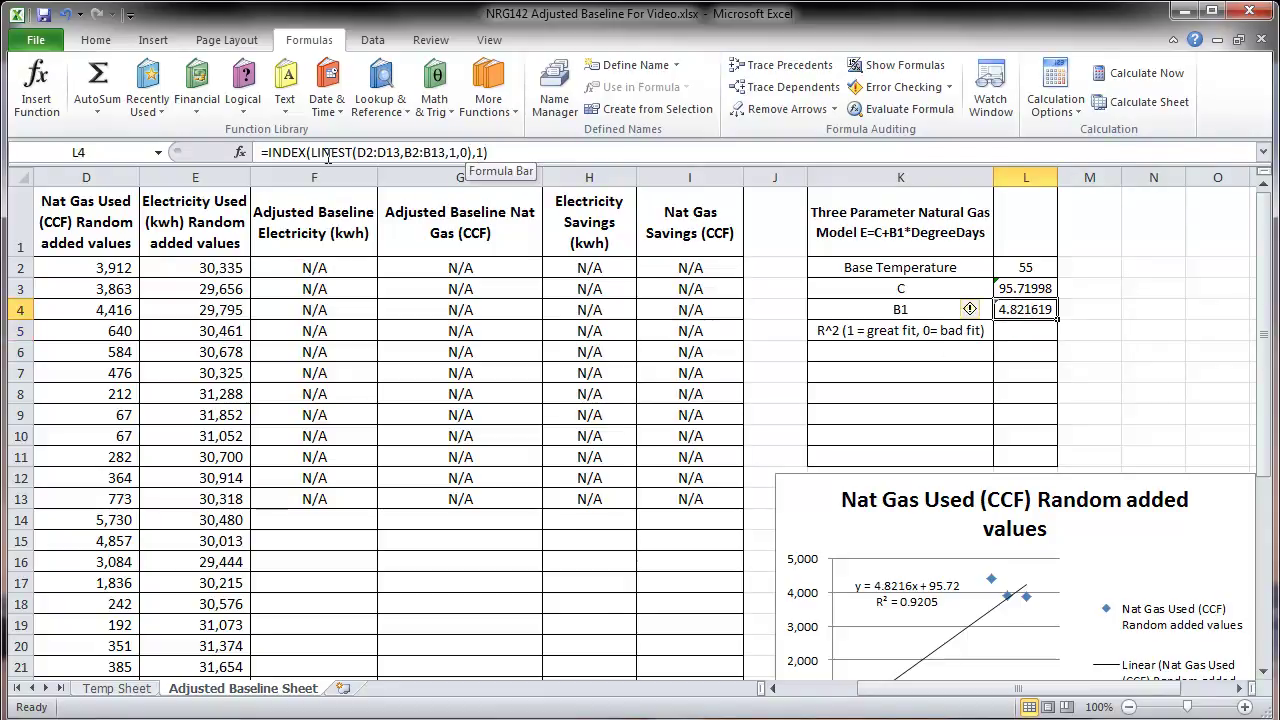
Step: Paste the INDEX-LINEST formula into L5, set LINEST's Stats argument to 1, and change the INDEX position to return R^2
{"action": "left_click", "coordinate": [1026, 333]}
{"action": "left_click", "coordinate": [588, 152]}
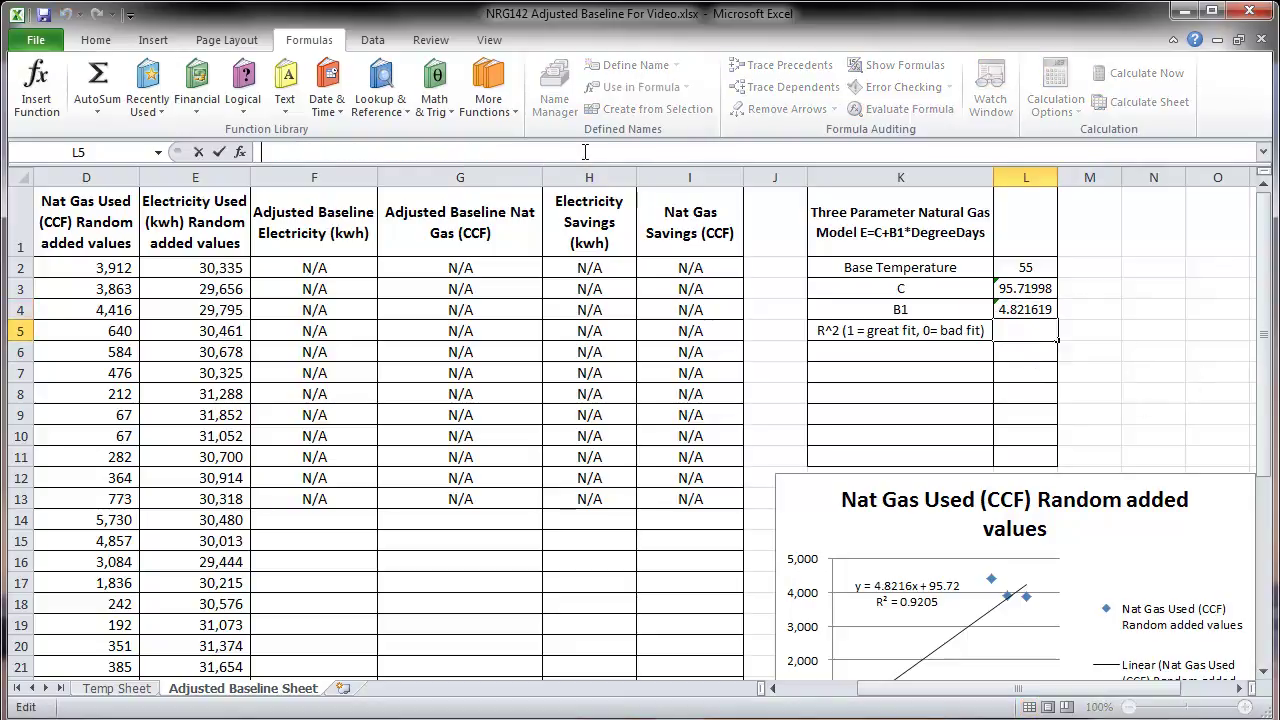
{"action": "key", "text": "ctrl+v"}
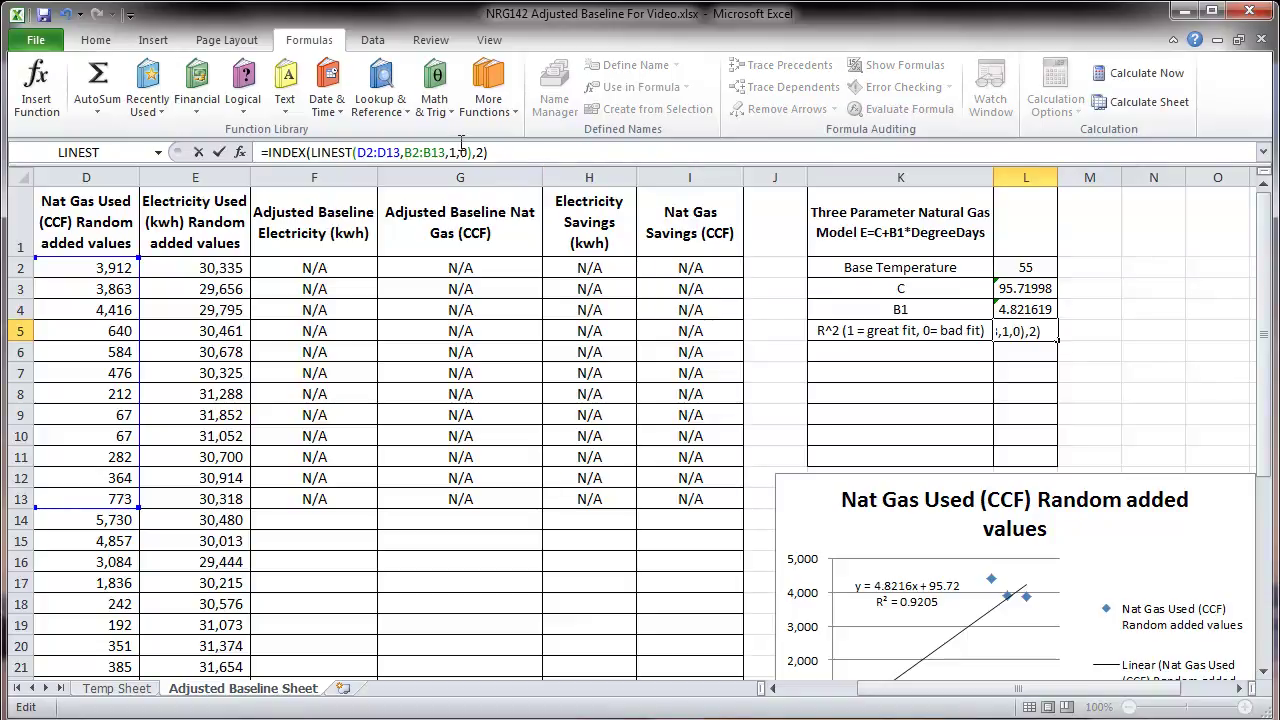
{"action": "left_click", "coordinate": [466, 152]}
{"action": "key", "text": "BackSpace"}
{"action": "type", "text": "1"}
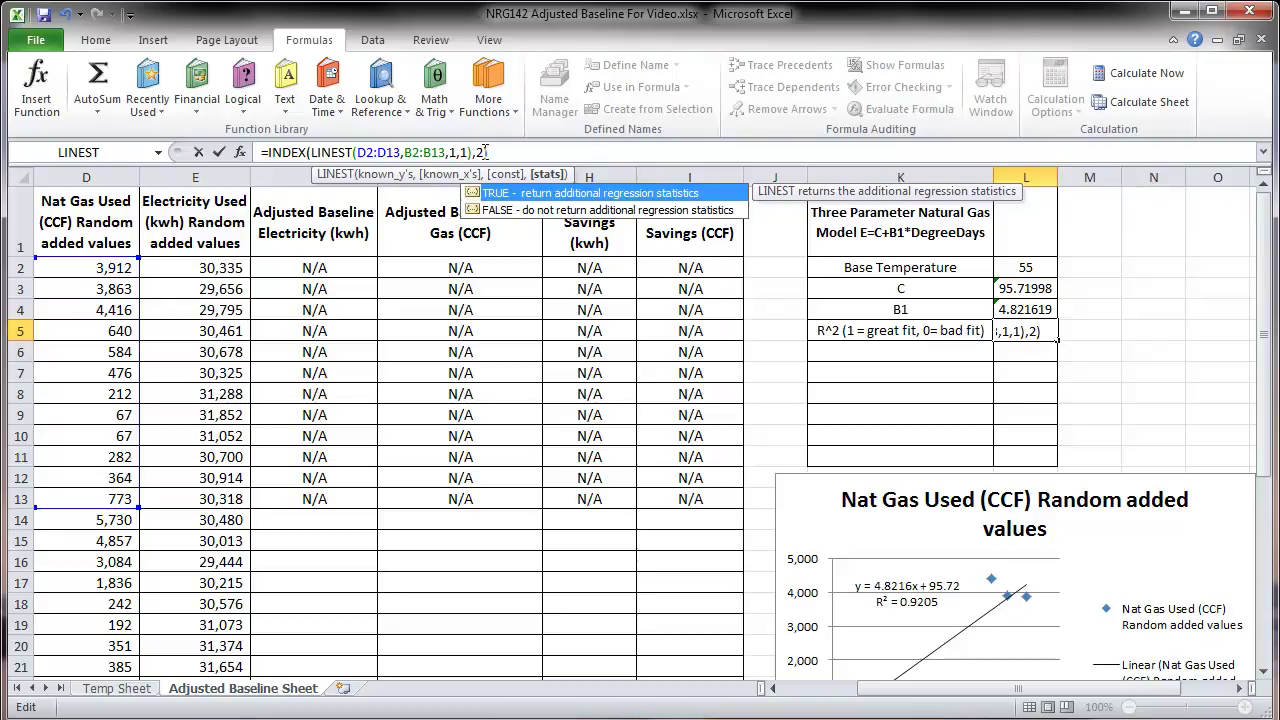
{"action": "left_click", "coordinate": [484, 152]}
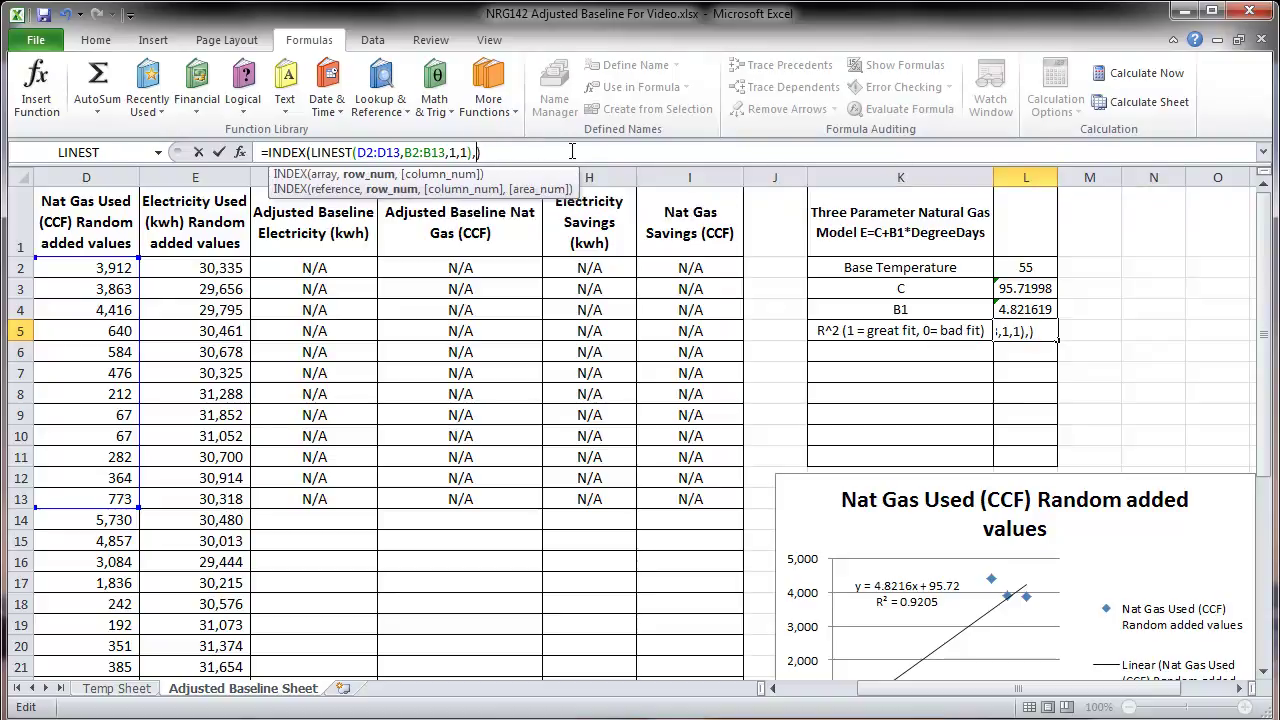
{"action": "key", "text": "Return"}
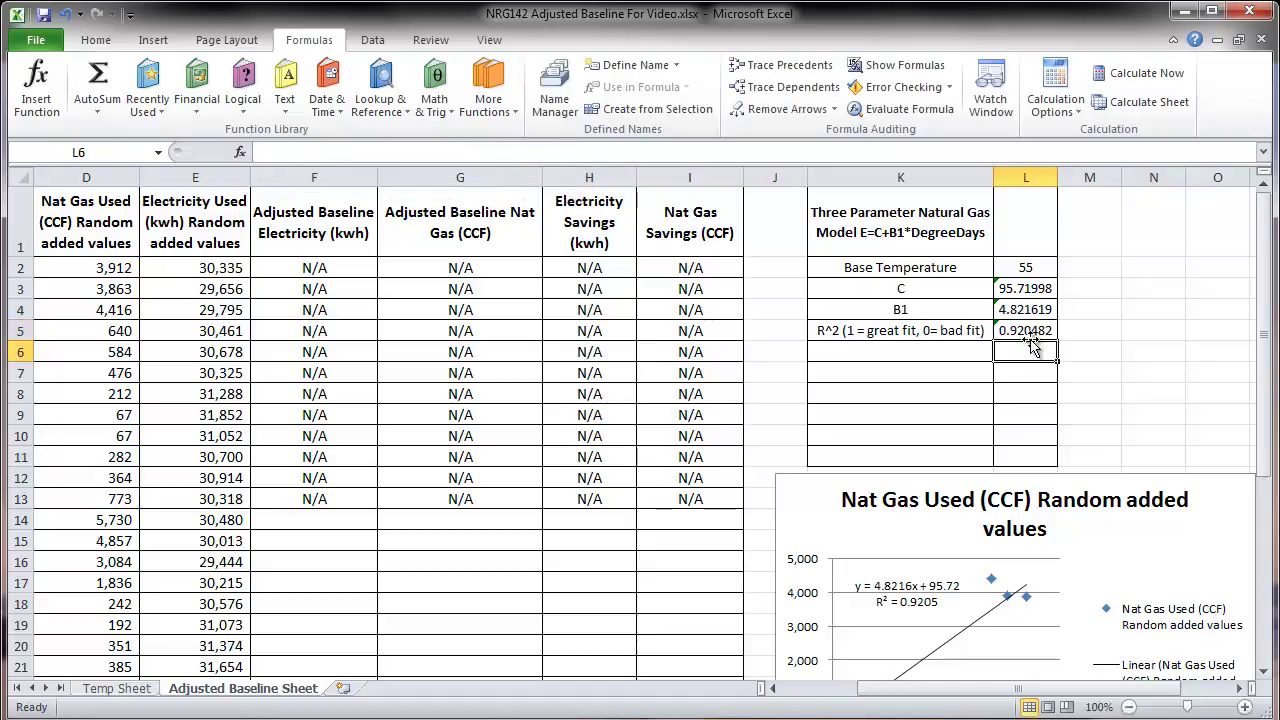
Step: Try base temperatures of 44 and 20 in L2 and check how the scatter chart and trendline respond
{"action": "mouse_move", "coordinate": [1264, 300]}
{"action": "left_mouse_down"}
{"action": "mouse_move", "coordinate": [1264, 414]}
{"action": "mouse_move", "coordinate": [1264, 300]}
{"action": "left_mouse_up"}
{"action": "left_click", "coordinate": [1046, 267]}
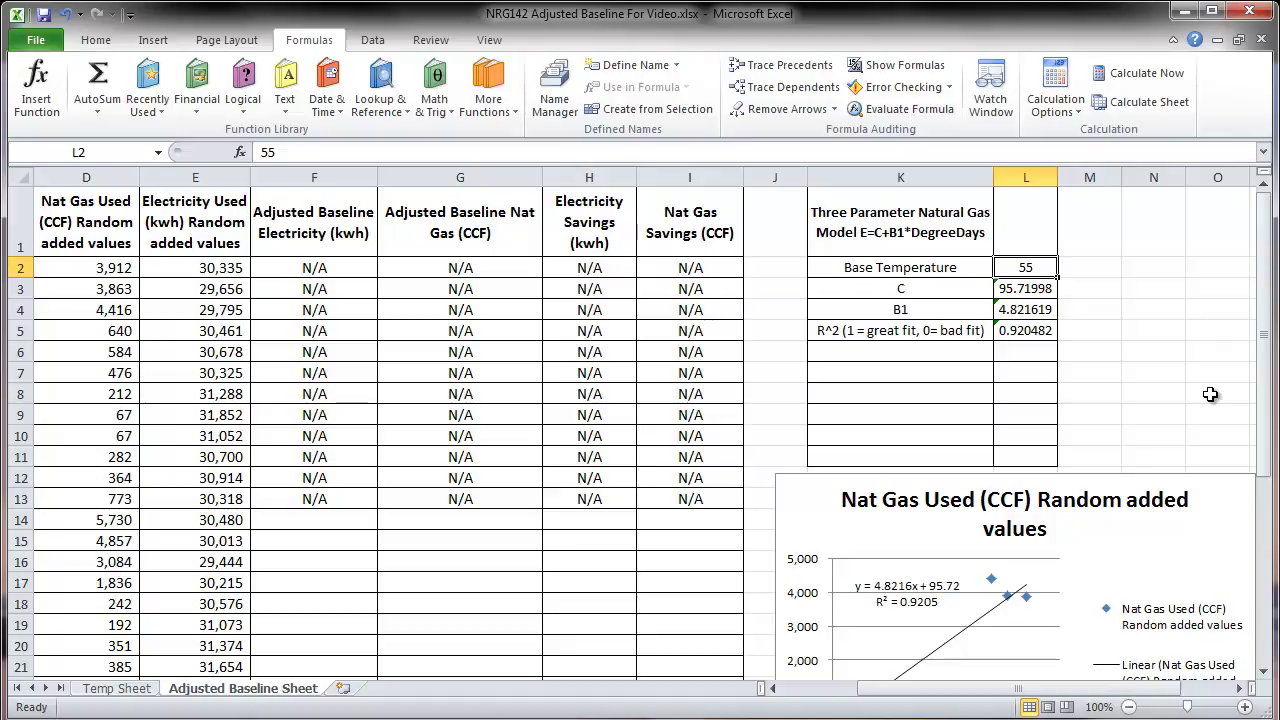
{"action": "type", "text": "44"}
{"action": "key", "text": "Return"}
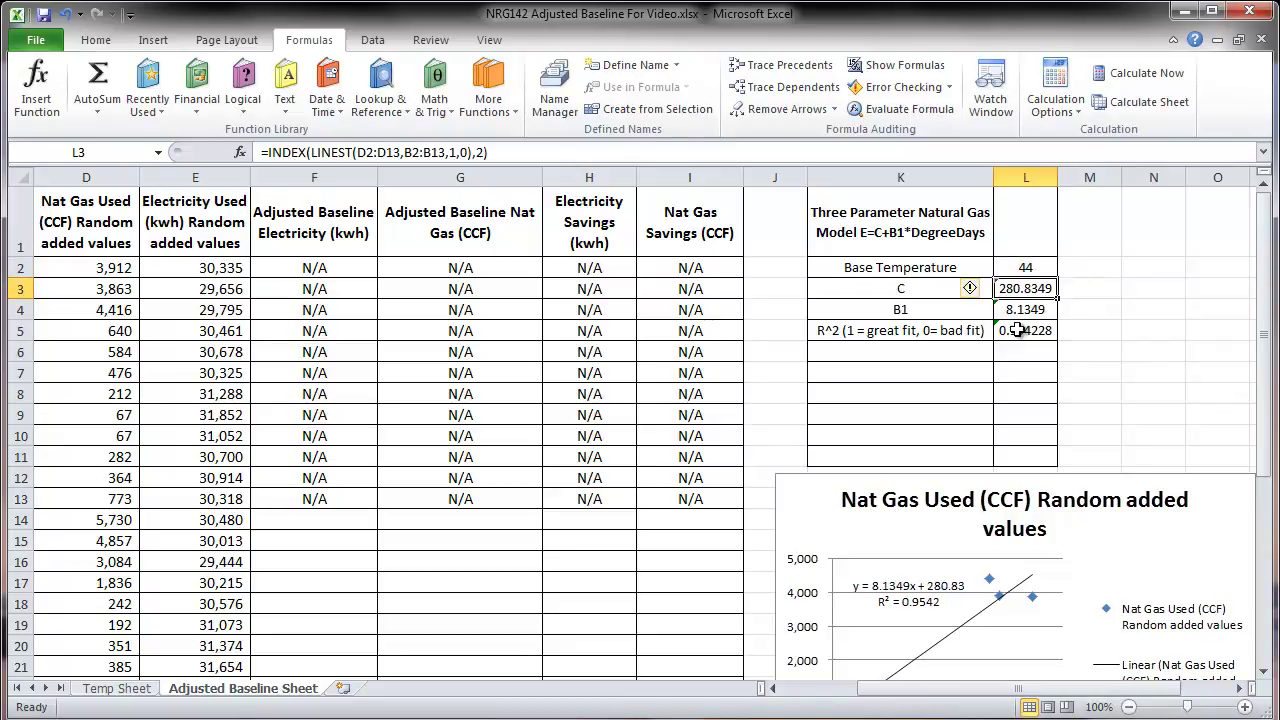
{"action": "left_click", "coordinate": [1024, 266]}
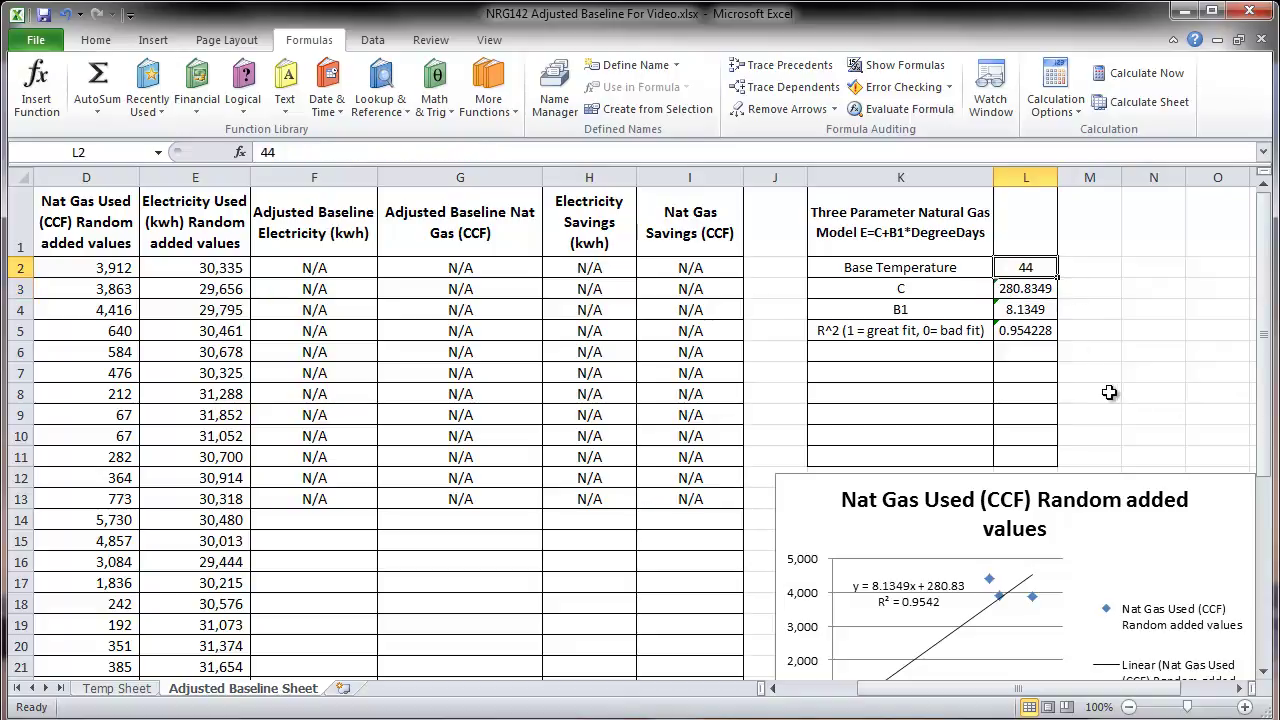
{"action": "type", "text": "20"}
{"action": "key", "text": "Return"}
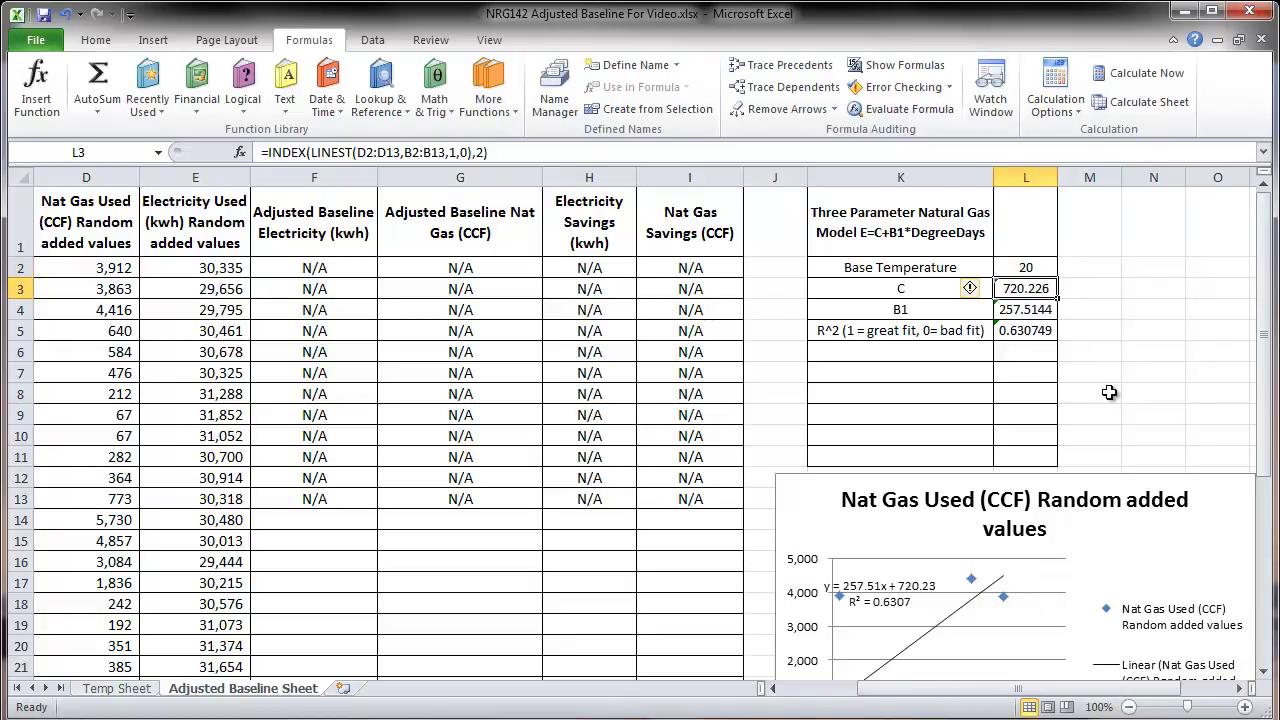
{"action": "left_click_drag", "start_coordinate": [1260, 520], "coordinate": [1270, 482]}
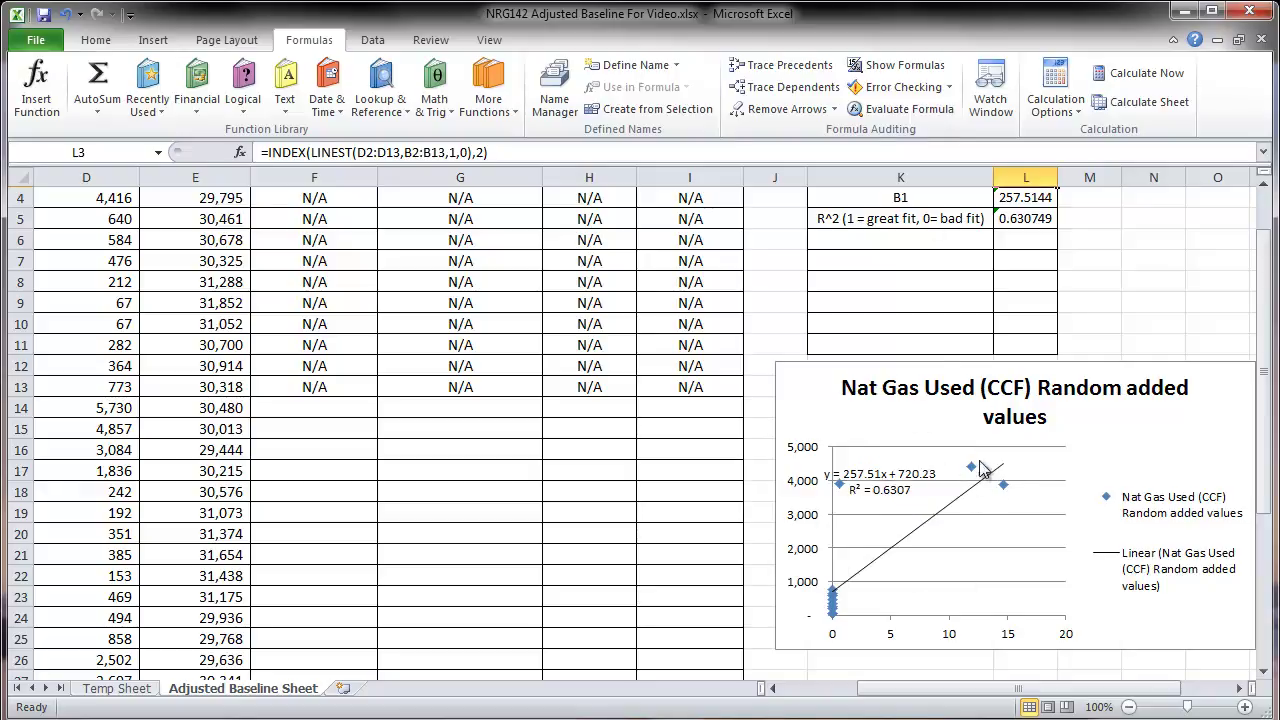
{"action": "left_click_drag", "start_coordinate": [1268, 340], "coordinate": [1268, 335]}
Step: Set the base temperature in L2 to 50 and check the trendline fit on the scatter chart
{"action": "left_click", "coordinate": [1050, 270]}
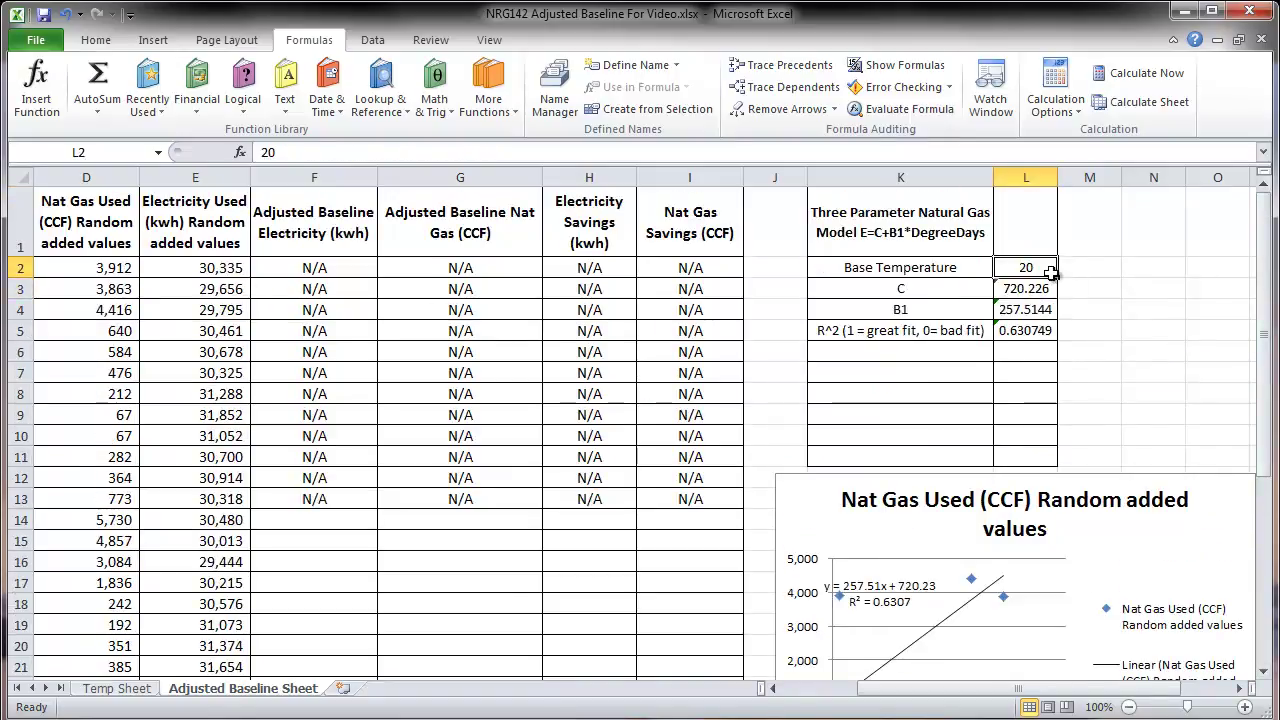
{"action": "type", "text": "50"}
{"action": "key", "text": "Return"}
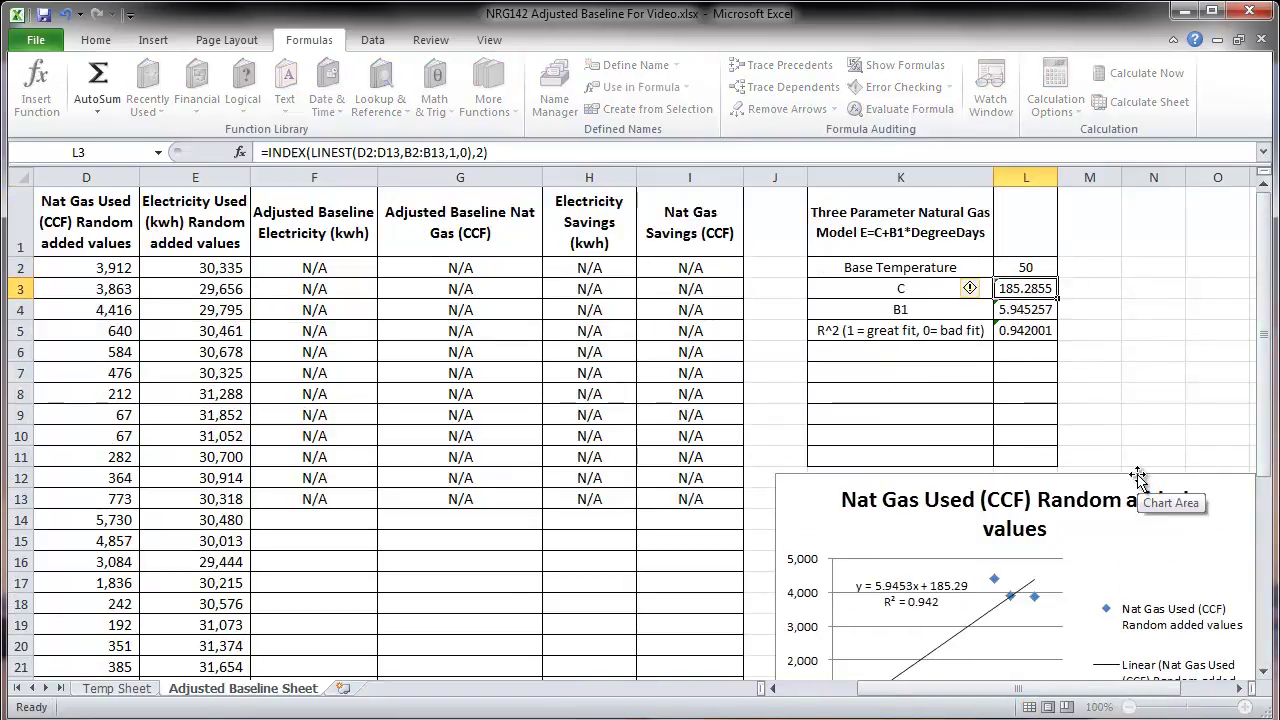
{"action": "scroll", "coordinate": [1138, 470], "scroll_direction": "down", "scroll_amount": 2}
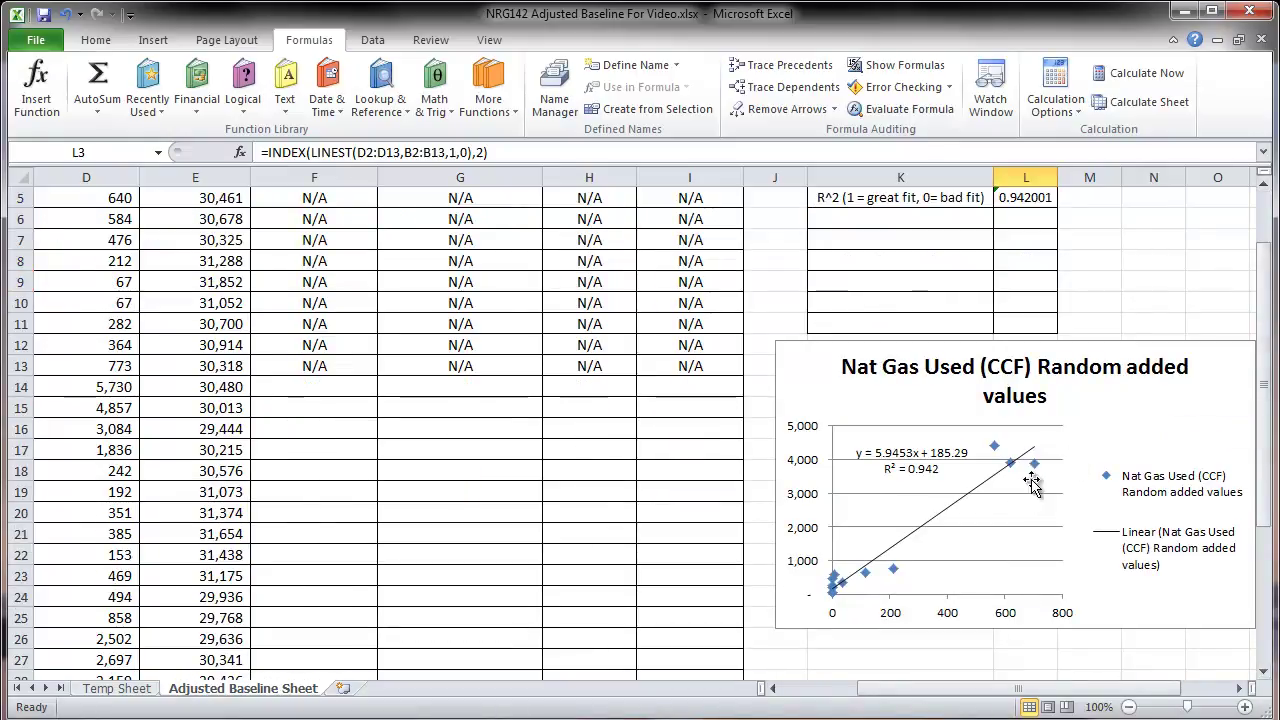
{"action": "left_click_drag", "start_coordinate": [1268, 403], "coordinate": [1265, 345]}
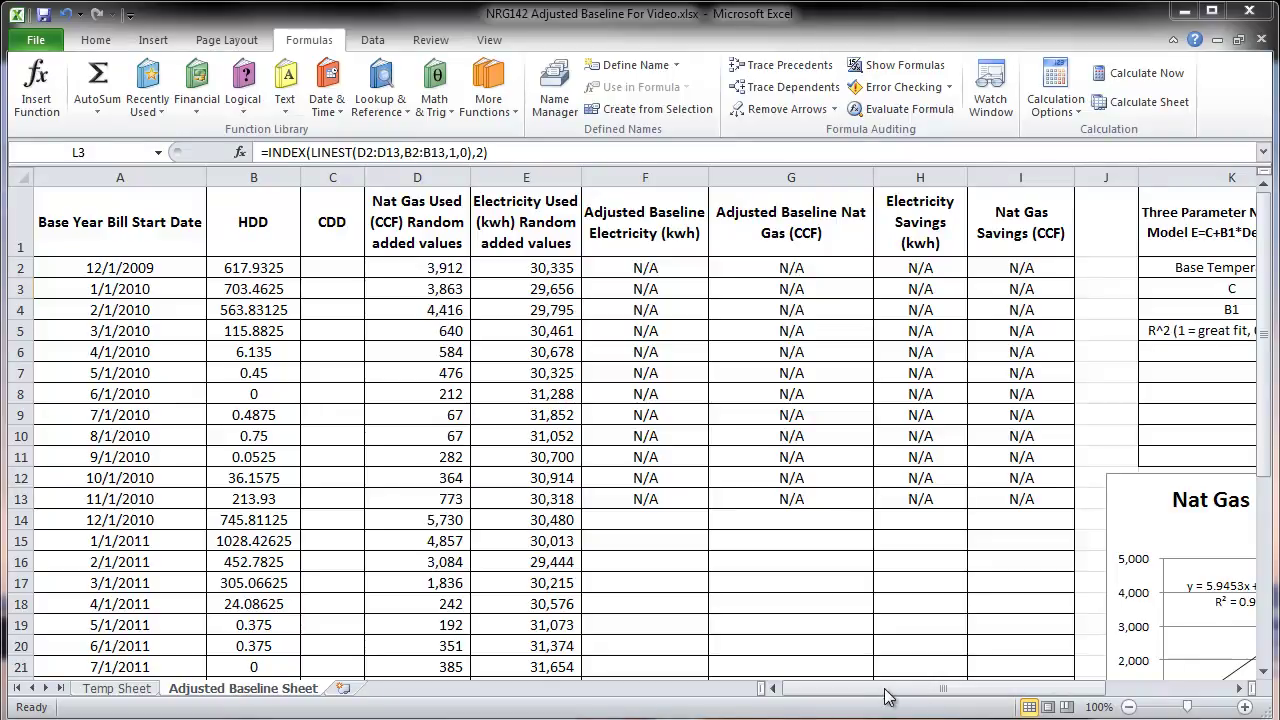
Step: Start the adjusted baseline natural gas formula in G14 as C plus B1 times that month's HDD, =L3+L4*B14
{"action": "left_click", "coordinate": [1239, 688]}
{"action": "left_click", "coordinate": [1239, 688]}
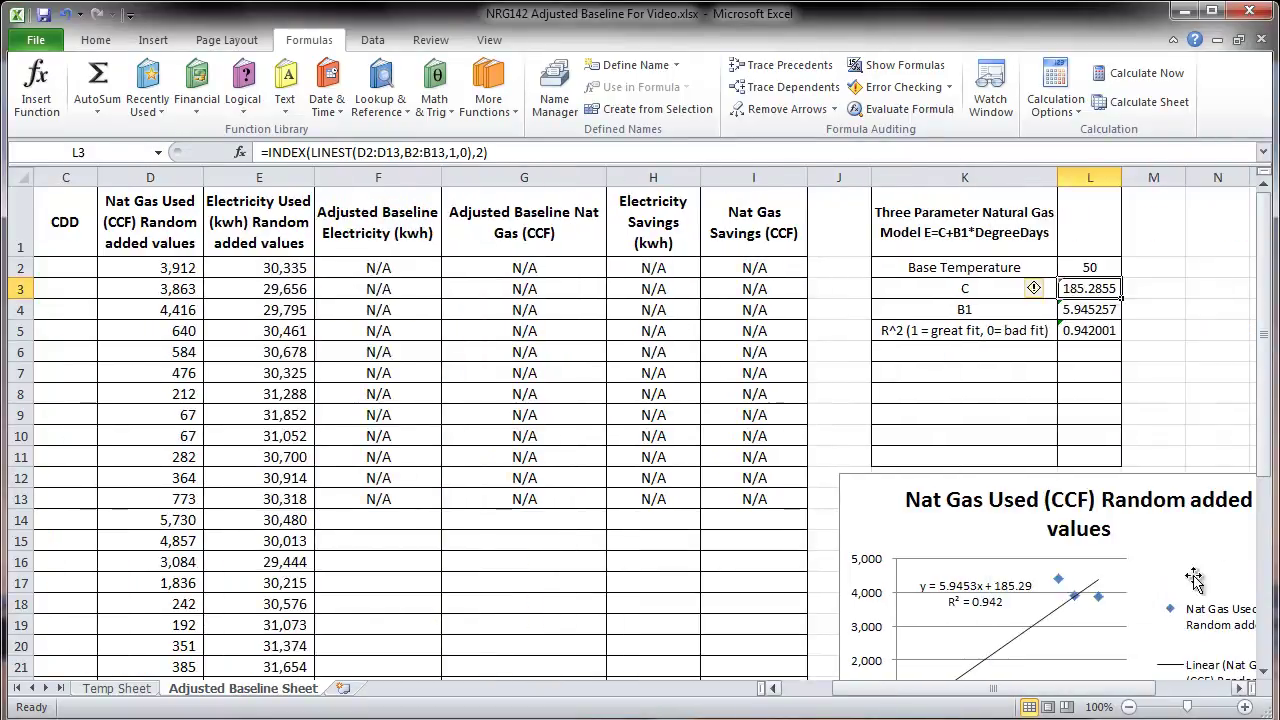
{"action": "left_click_drag", "start_coordinate": [860, 693], "coordinate": [809, 690]}
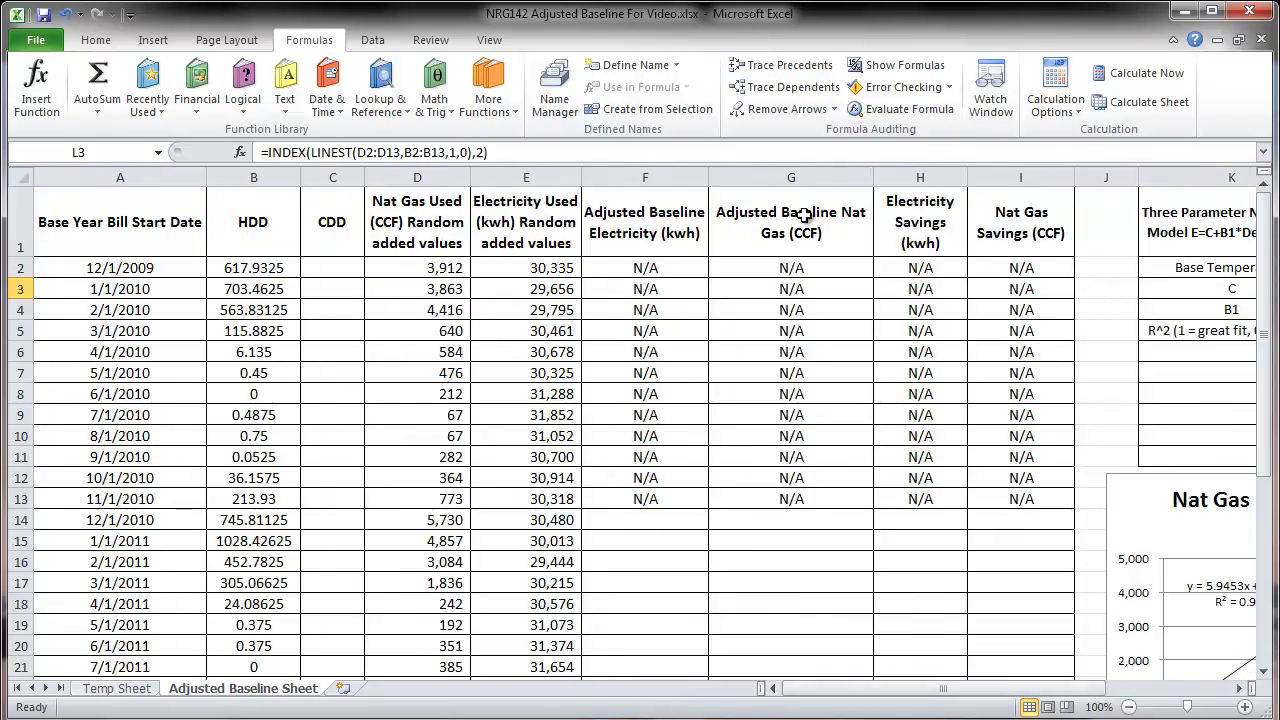
{"action": "left_click", "coordinate": [771, 519]}
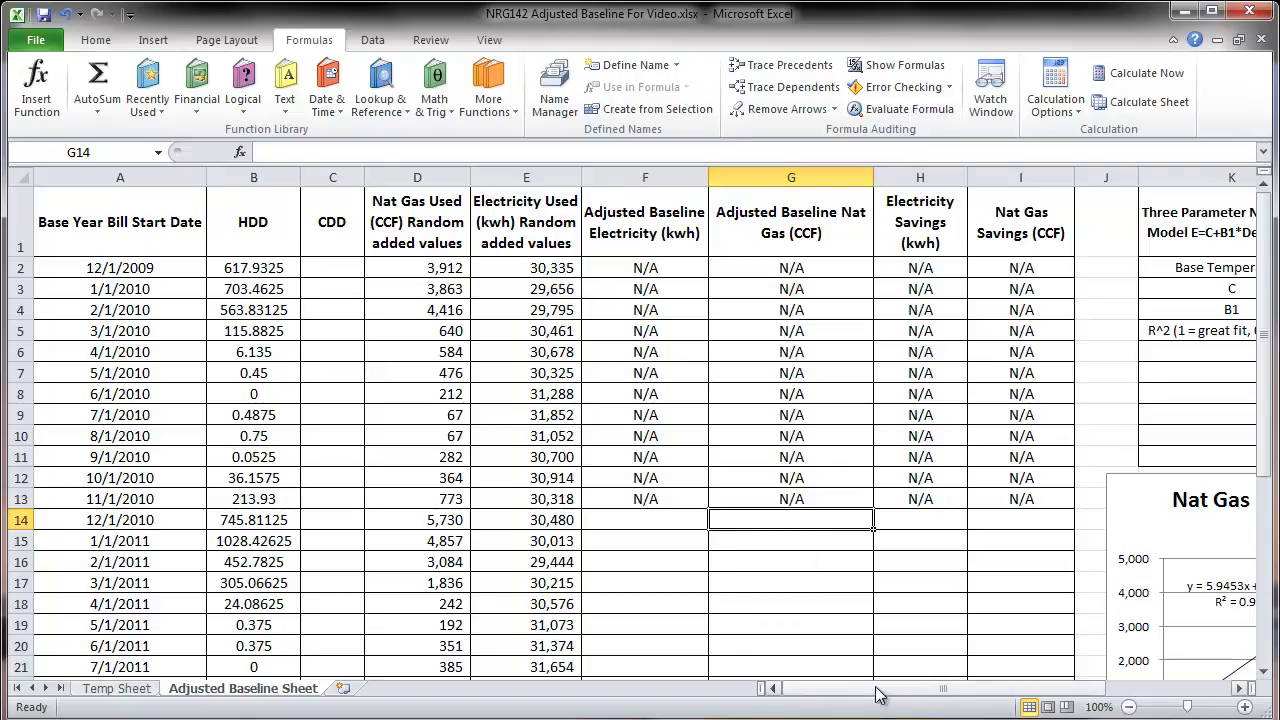
{"action": "type", "text": "="}
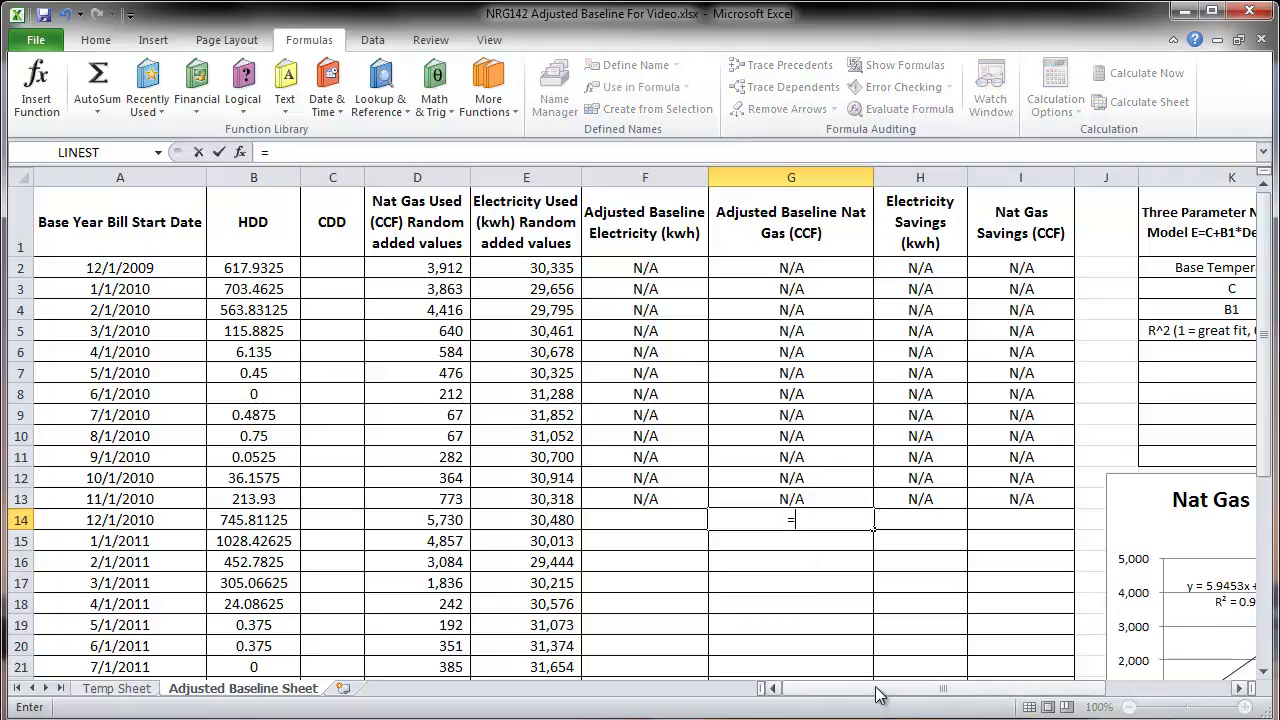
{"action": "left_click_drag", "start_coordinate": [876, 693], "coordinate": [880, 690]}
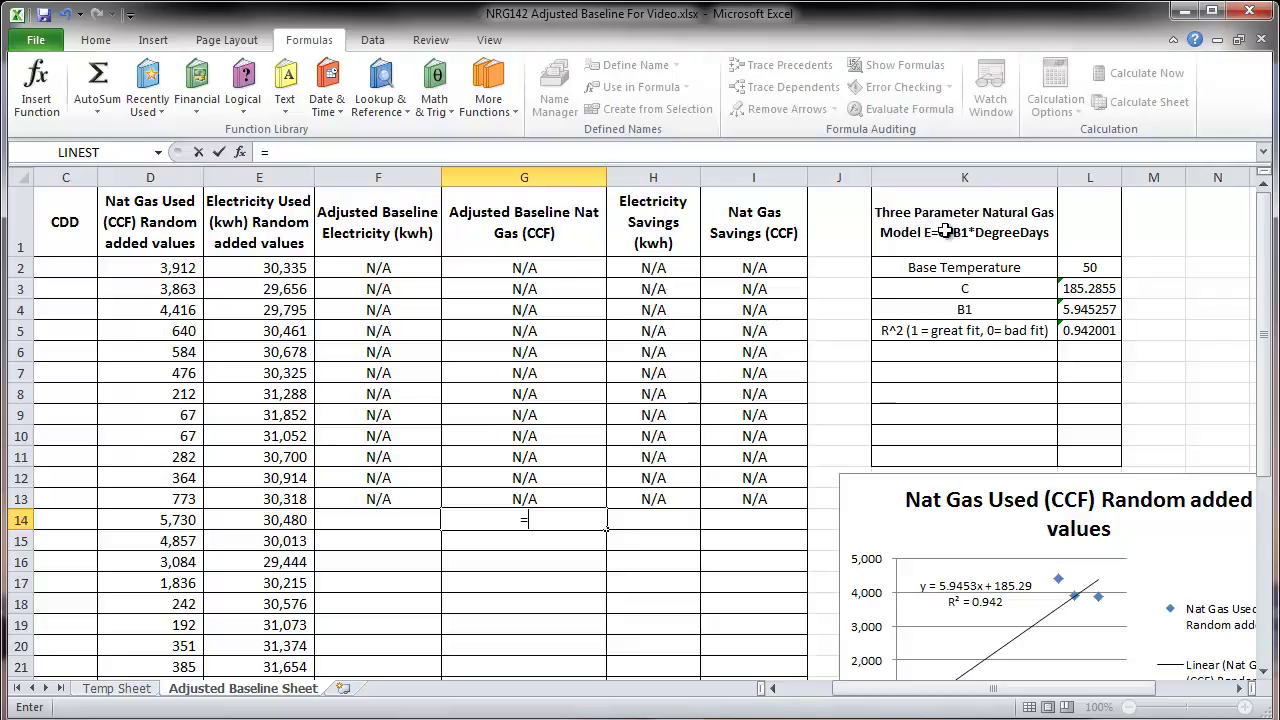
{"action": "left_click", "coordinate": [1085, 289]}
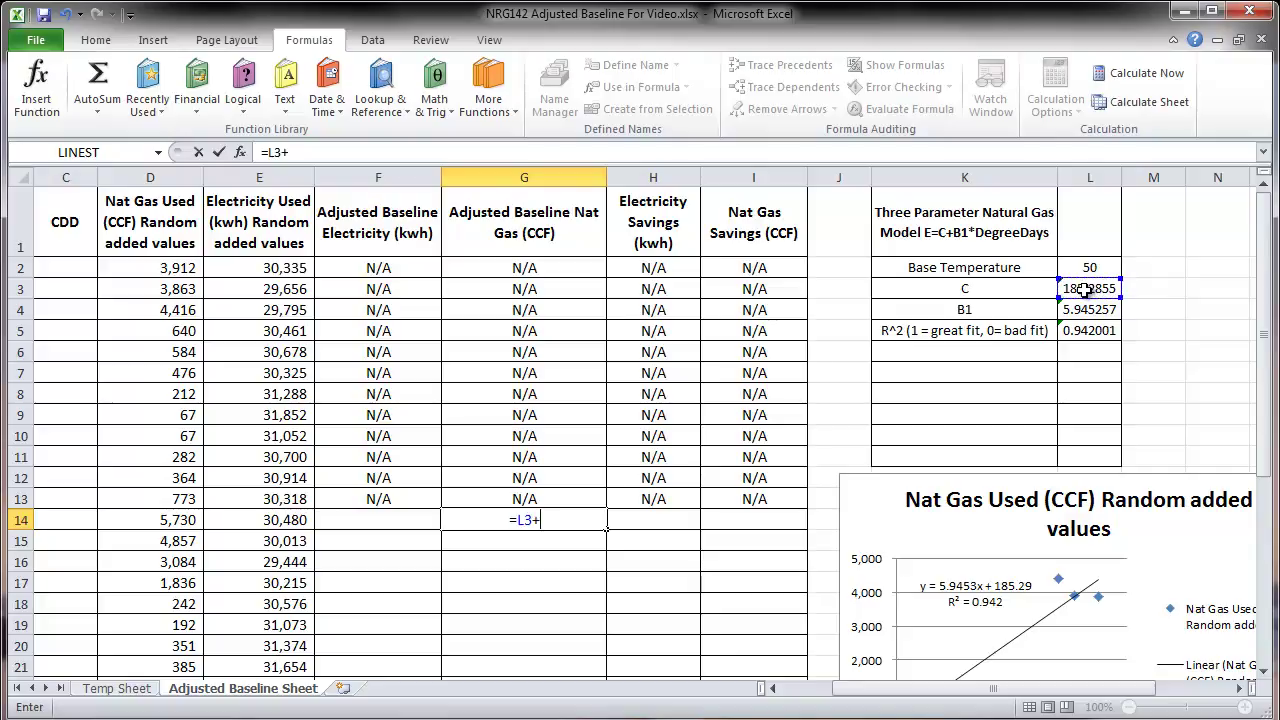
{"action": "type", "text": "+"}
{"action": "left_click", "coordinate": [1085, 309]}
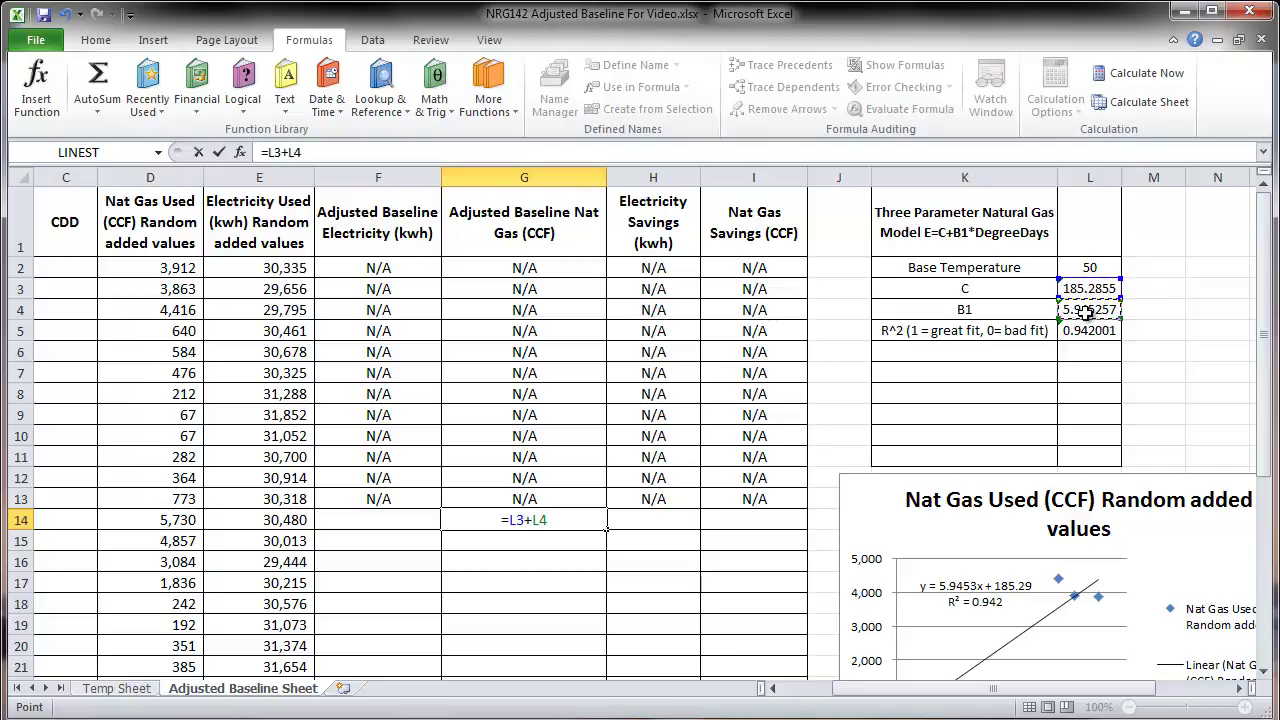
{"action": "type", "text": "*"}
{"action": "left_click_drag", "start_coordinate": [866, 695], "coordinate": [820, 698]}
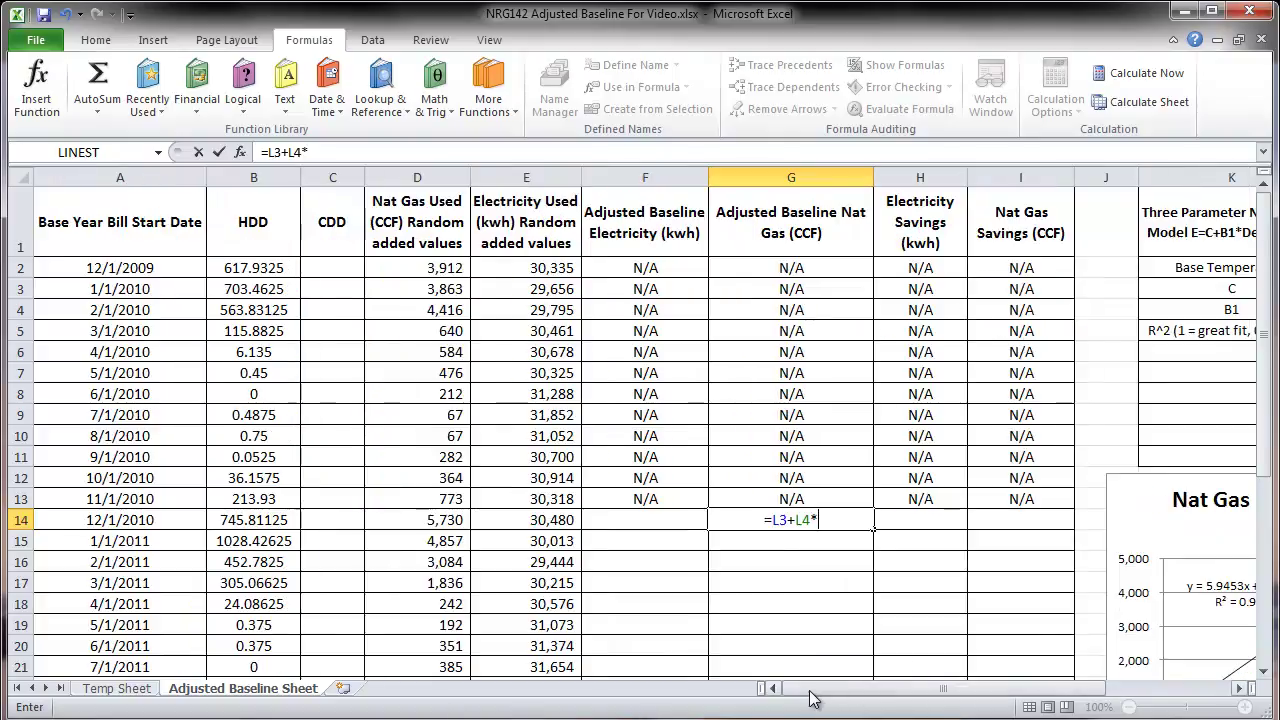
{"action": "left_click", "coordinate": [272, 521]}
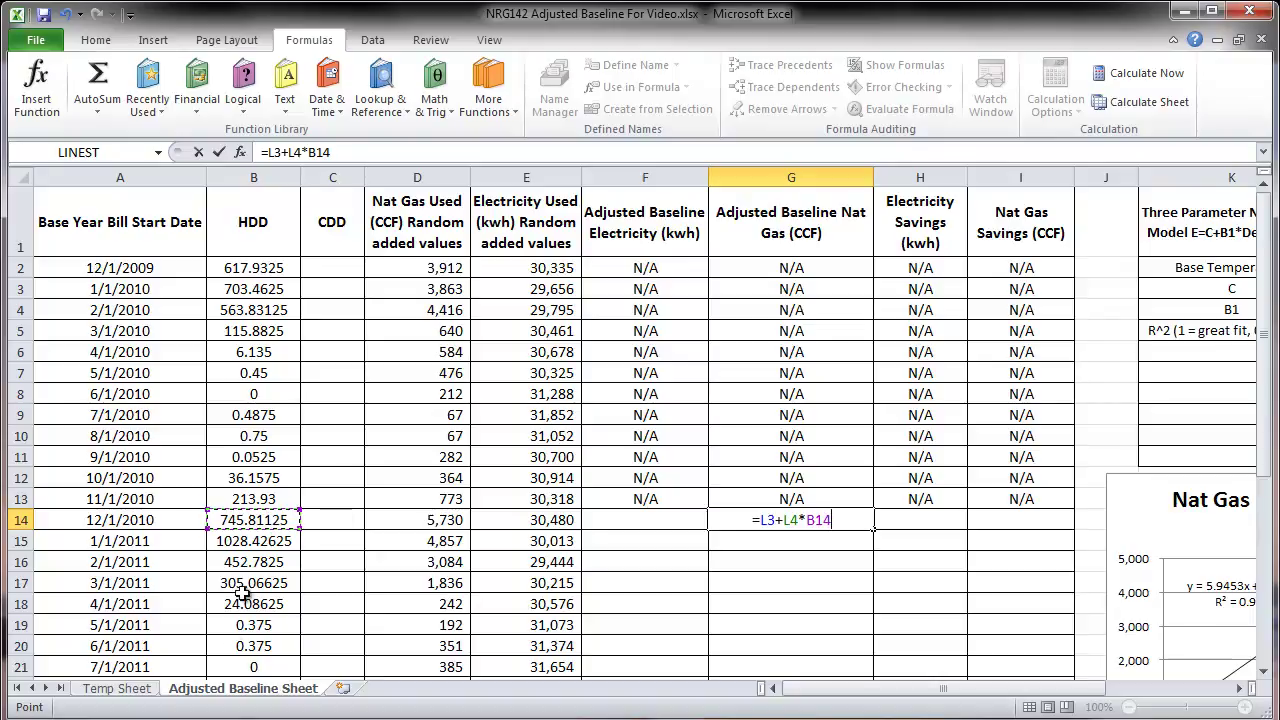
Step: Make the C and B1 references in G14 absolute, giving =$L$3+$L$4*B14, and accept the formula
{"action": "left_click", "coordinate": [767, 520]}
{"action": "key", "text": "F4"}
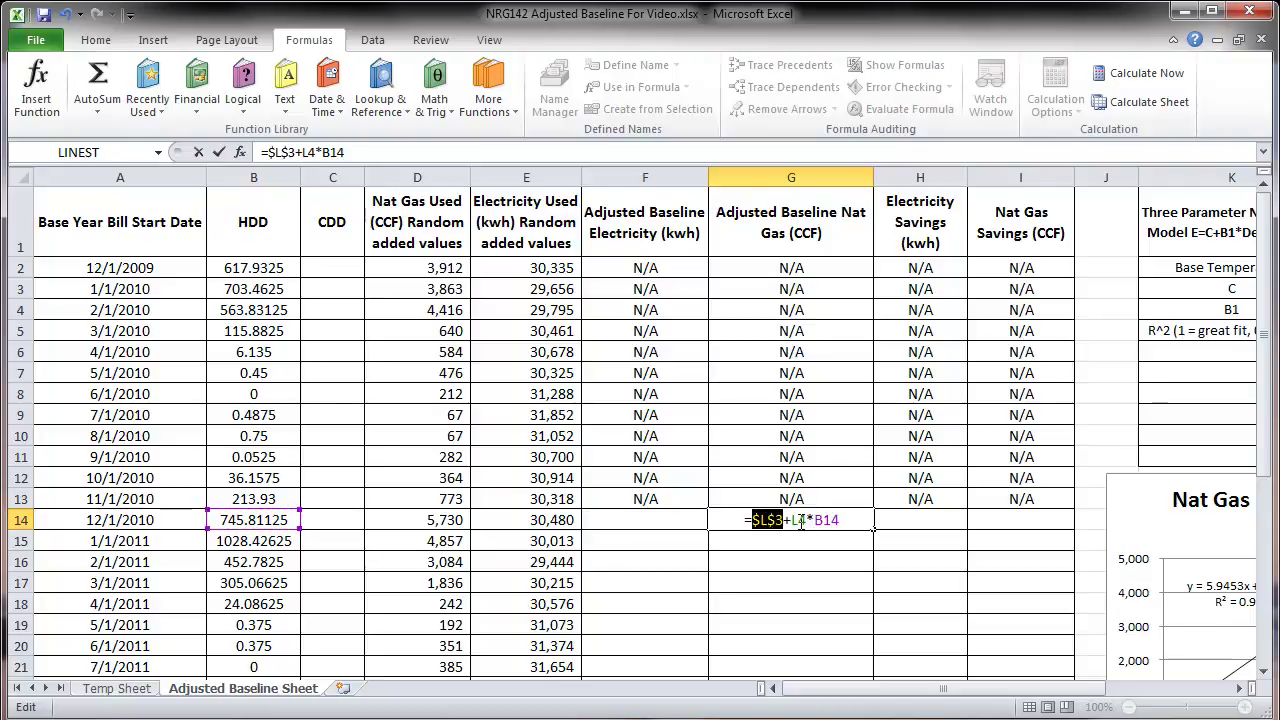
{"action": "left_click", "coordinate": [801, 520]}
{"action": "key", "text": "F4"}
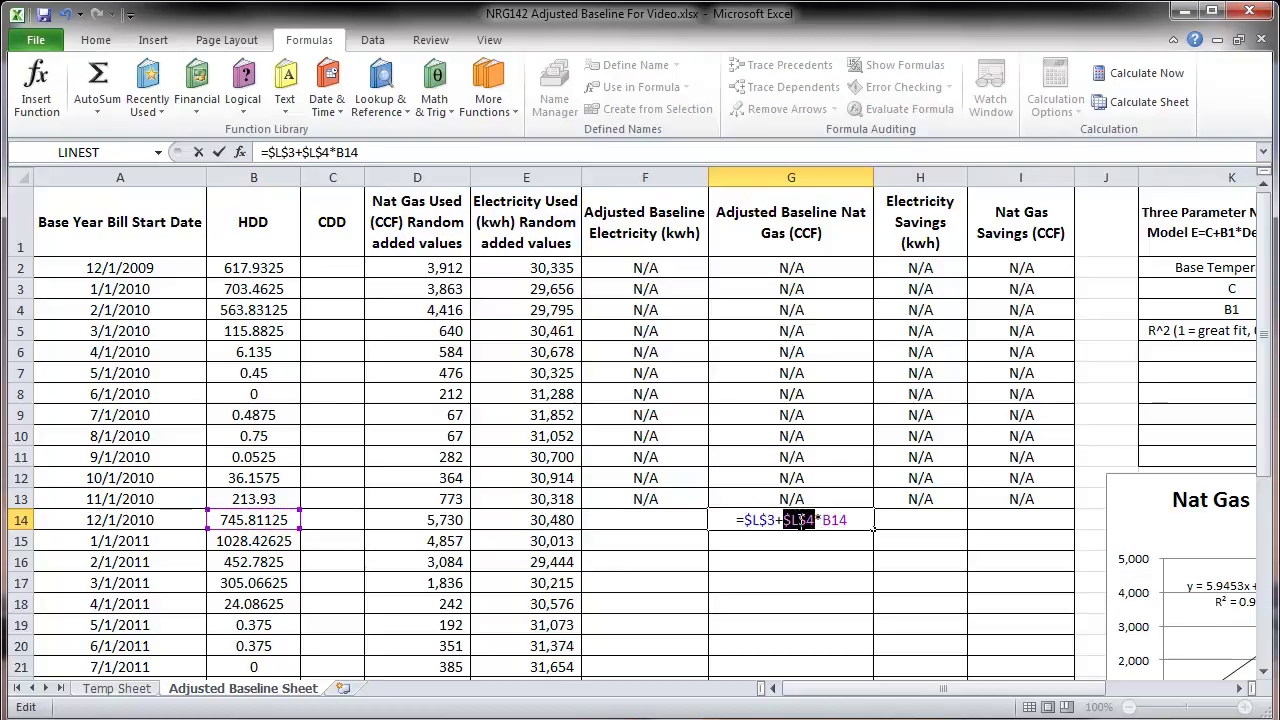
{"action": "key", "text": "Return"}
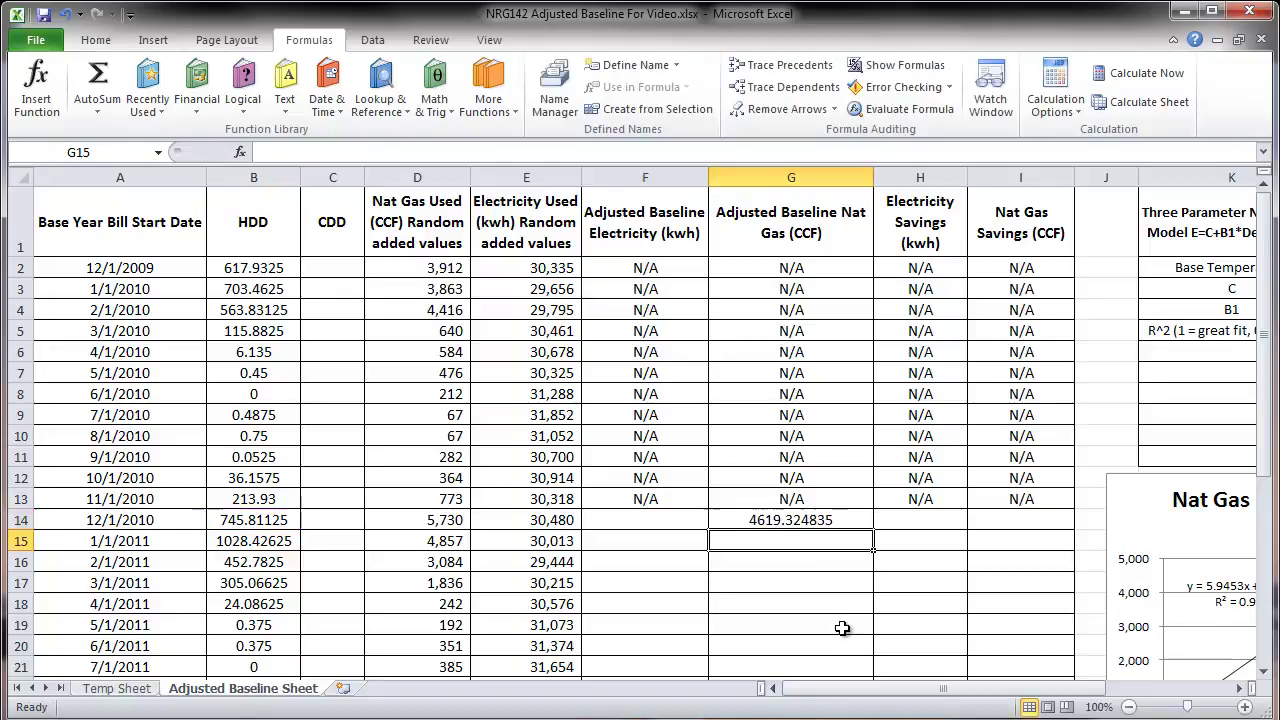
Step: Fill the G14 formula down the Adjusted Baseline Nat Gas column for the remaining months
{"action": "left_click", "coordinate": [826, 519]}
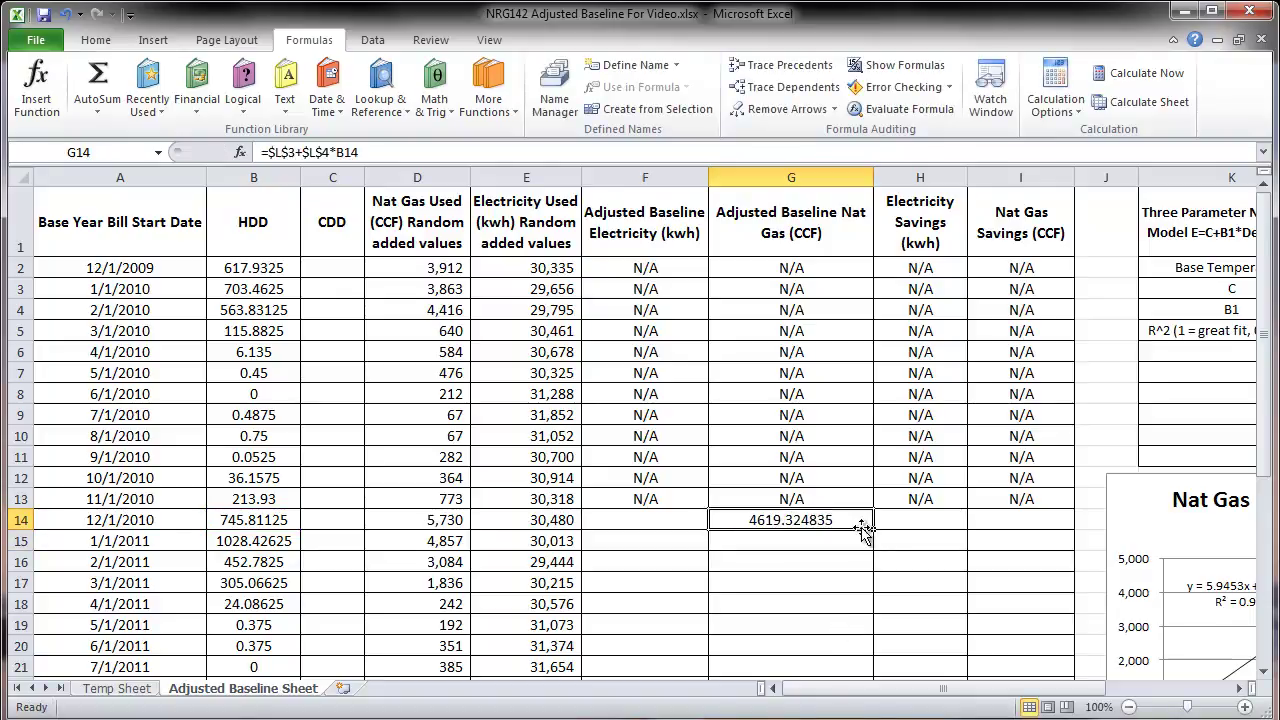
{"action": "left_click_drag", "start_coordinate": [873, 530], "coordinate": [820, 620]}
{"action": "scroll", "coordinate": [655, 570], "scroll_direction": "up", "scroll_amount": 4}
{"action": "scroll", "coordinate": [655, 570], "scroll_direction": "up", "scroll_amount": 1}
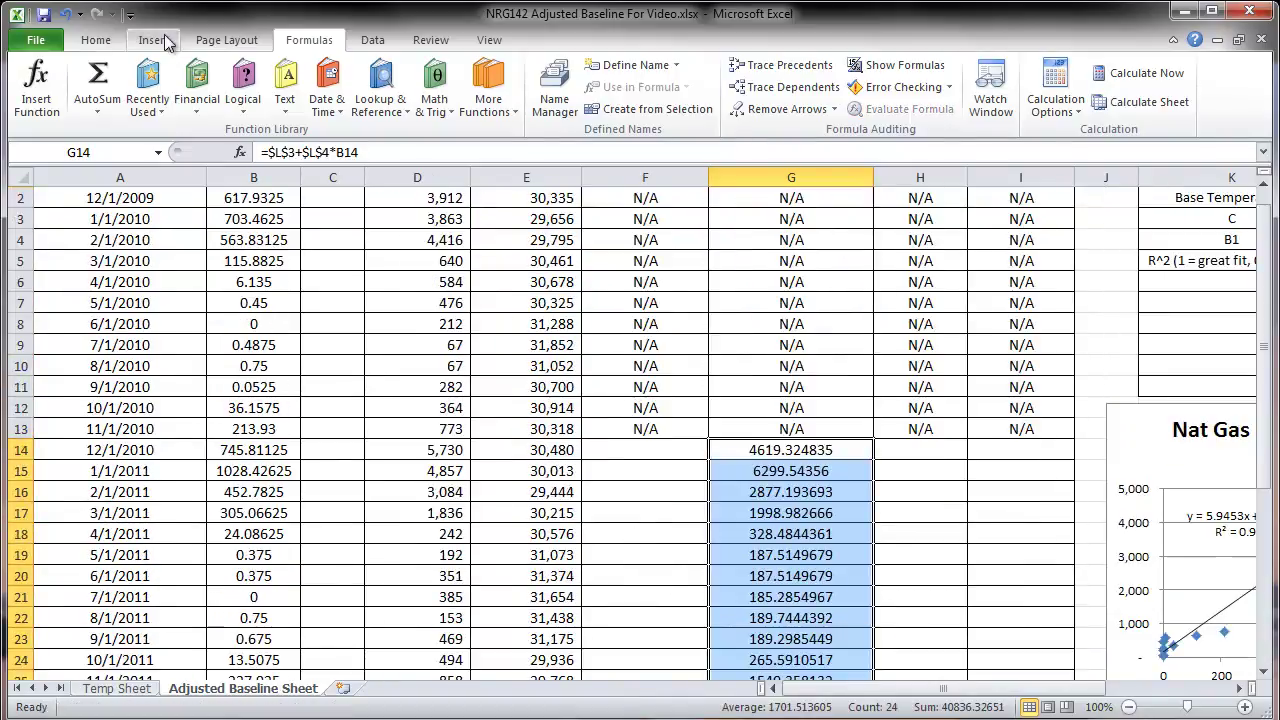
Step: Apply the comma number style with two decimals to the filled adjusted baseline natural gas values and look over the column
{"action": "left_click", "coordinate": [98, 40]}
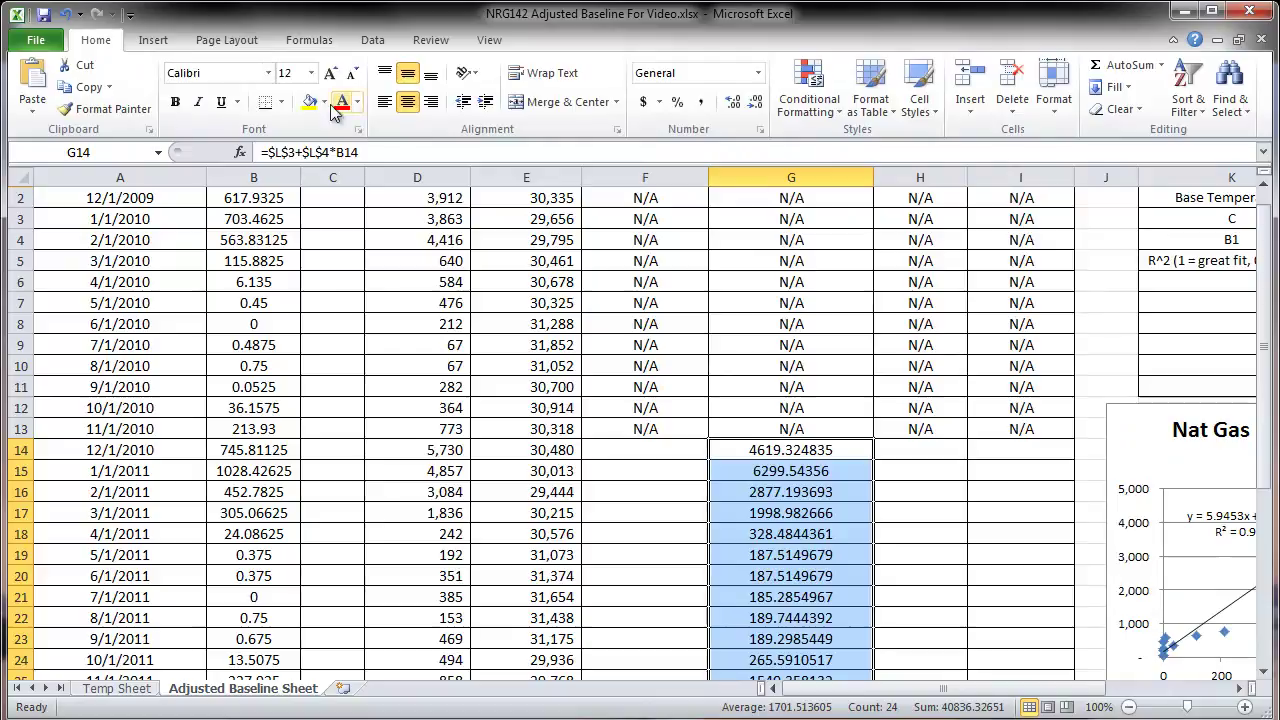
{"action": "left_click", "coordinate": [702, 102]}
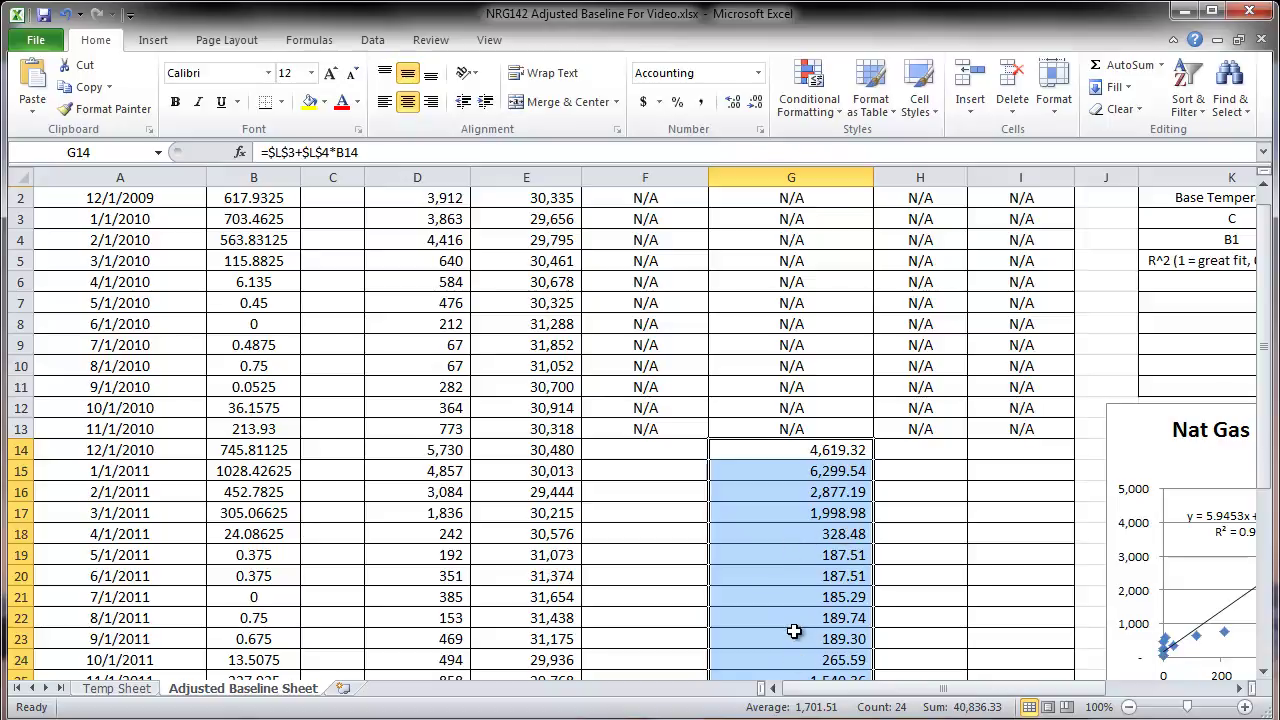
{"action": "scroll", "coordinate": [810, 565], "scroll_direction": "down", "scroll_amount": 1}
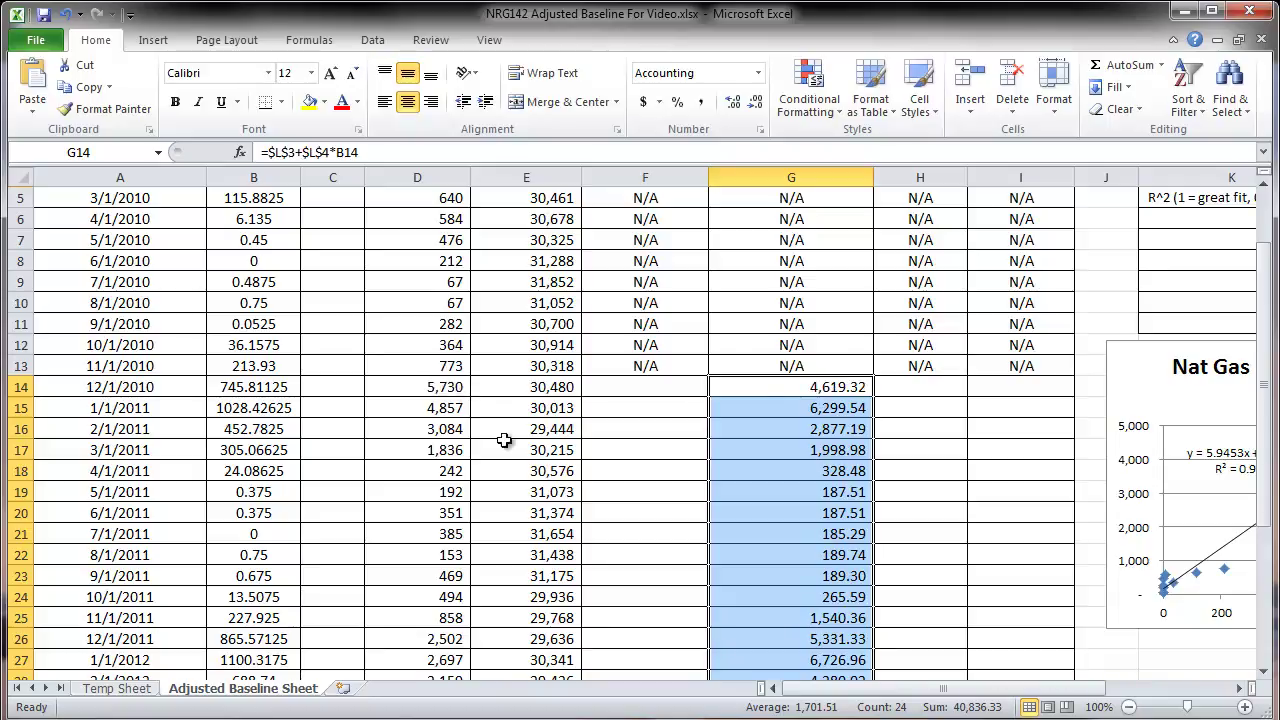
{"action": "scroll", "coordinate": [793, 457], "scroll_direction": "up", "scroll_amount": 2}
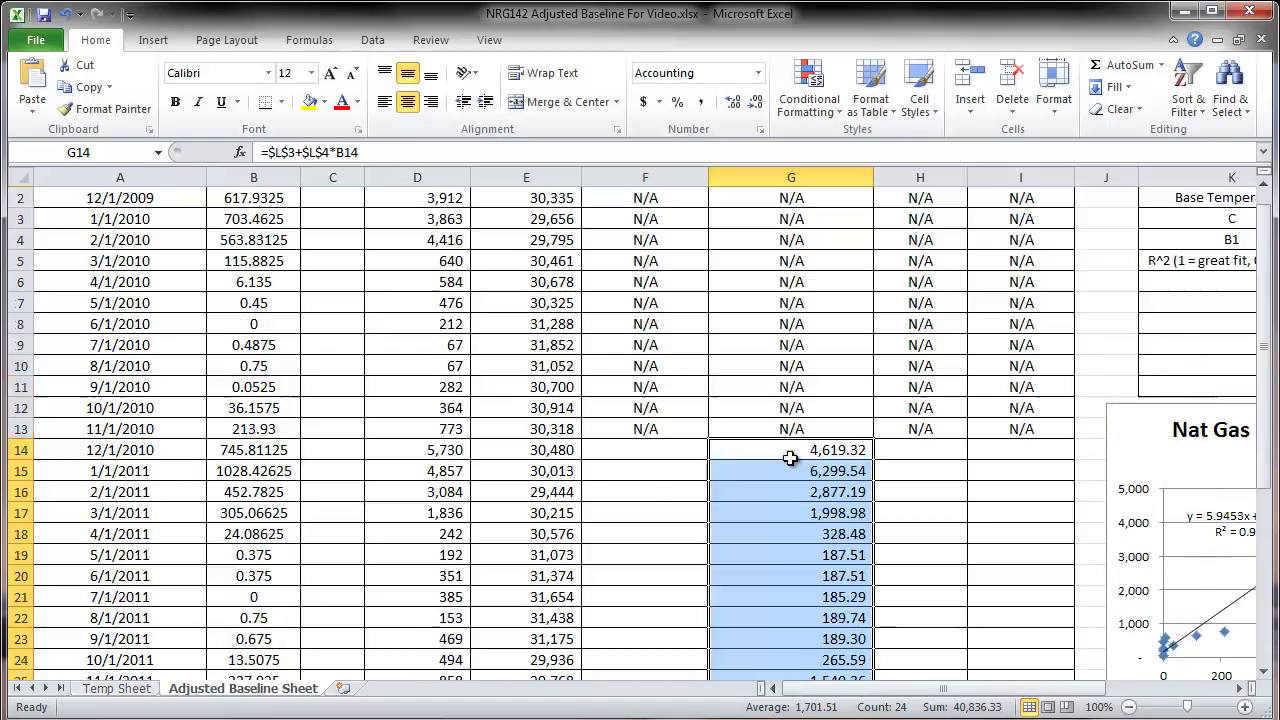